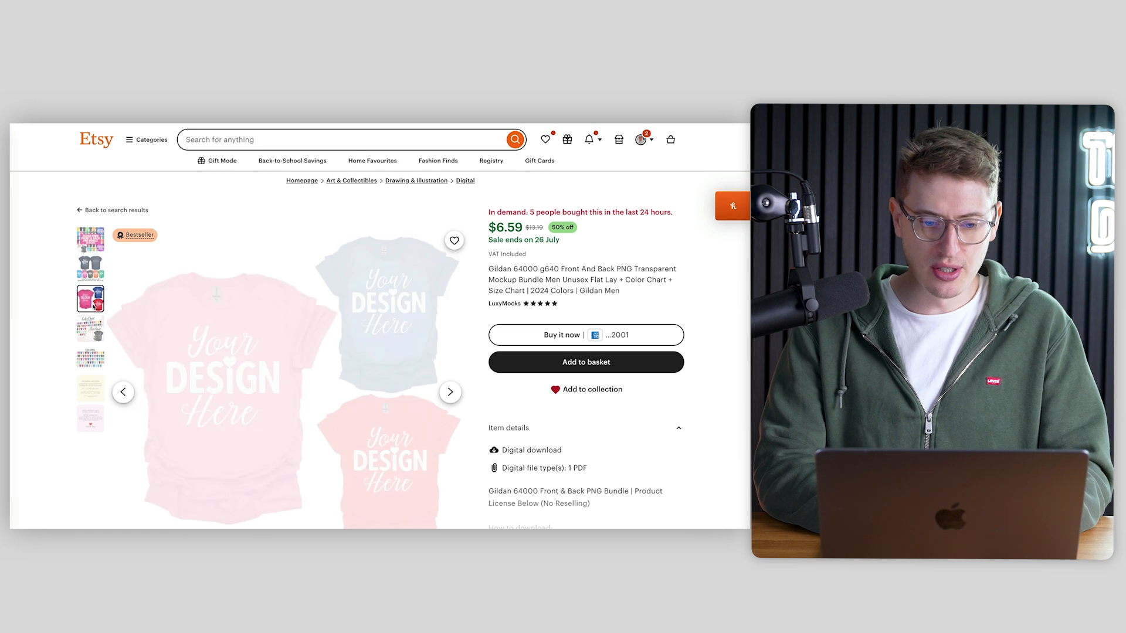
Step: Examine the colour chart, size chart and full colour range images of the Gildan 64000 mockup bundle listing
click(92, 330)
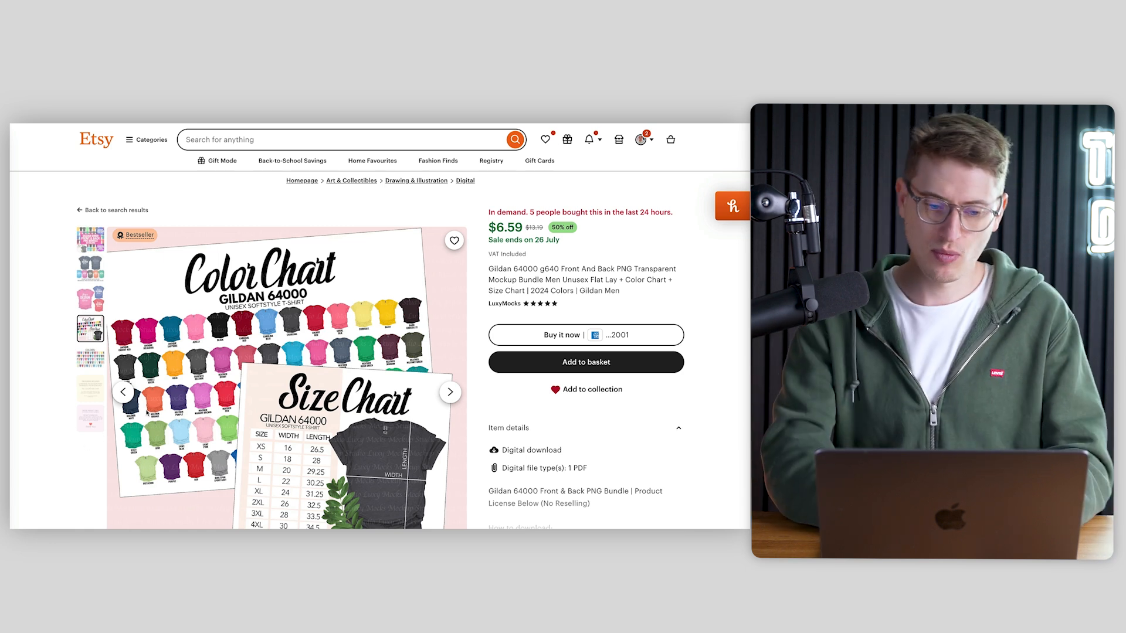
click(90, 358)
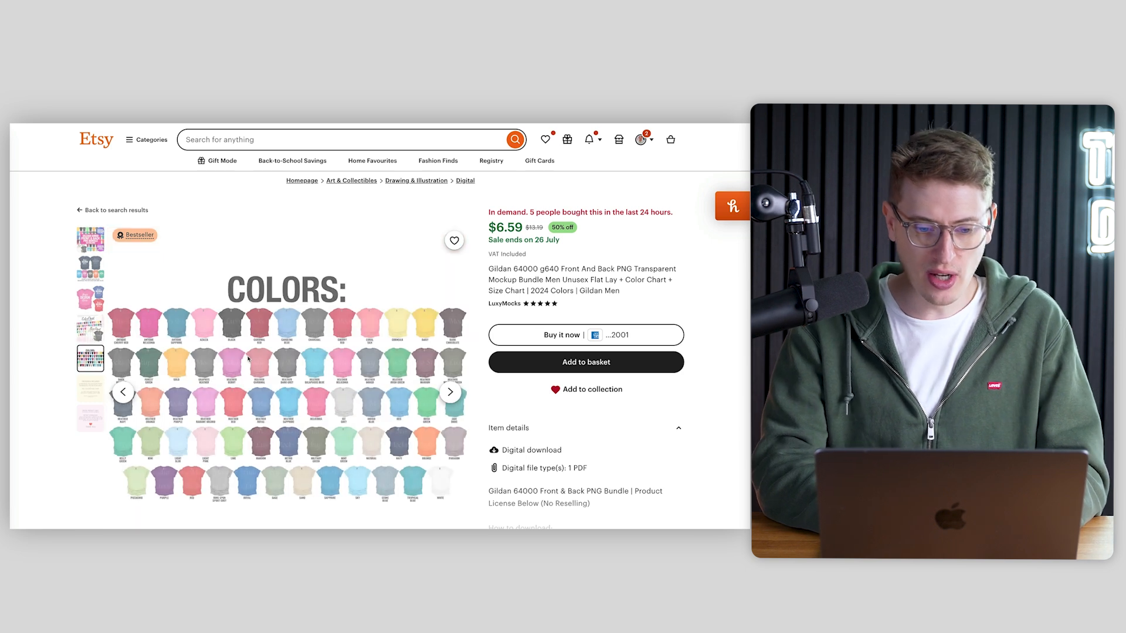
scroll(235, 394, down, 1)
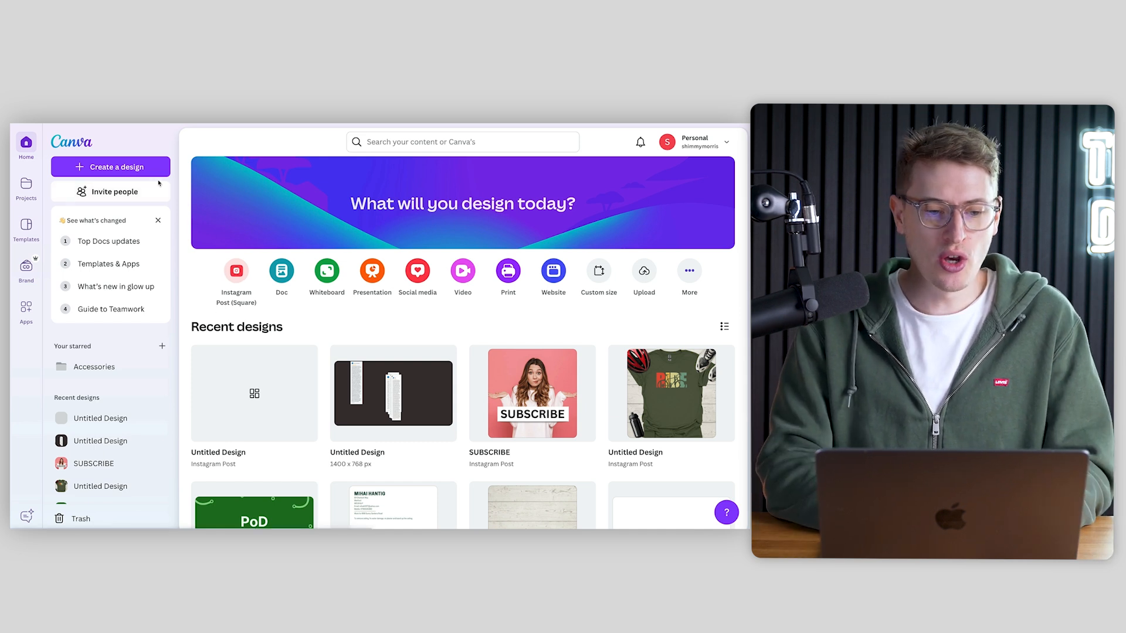
Step: Switch to Canva and create a new custom-size design of 1500 × 1500 px
click(143, 164)
click(139, 393)
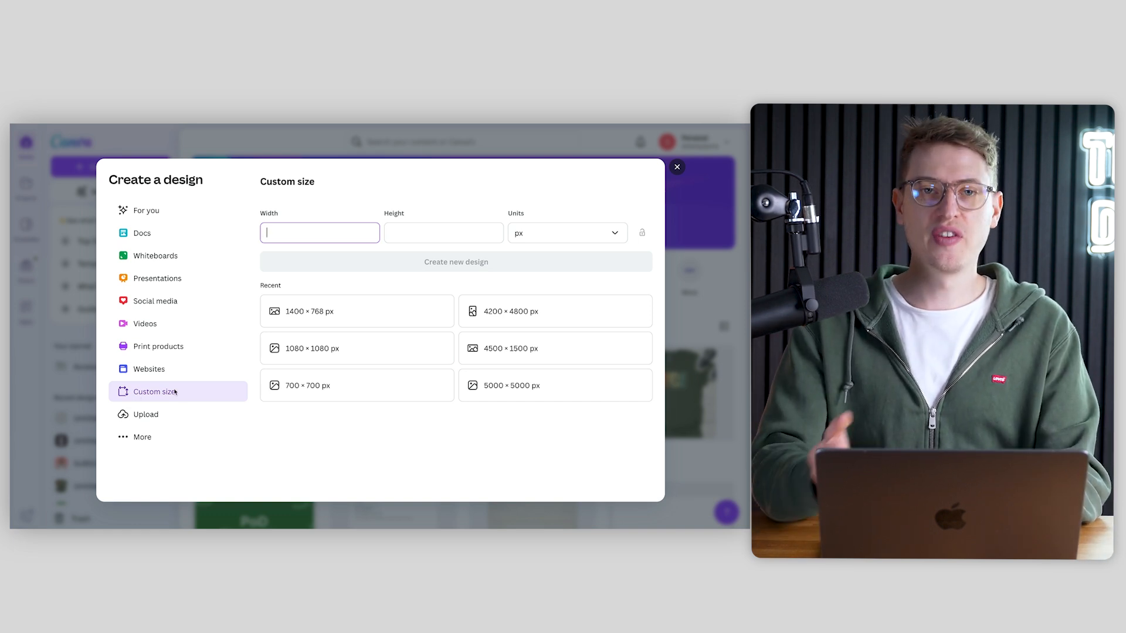
text(1500)
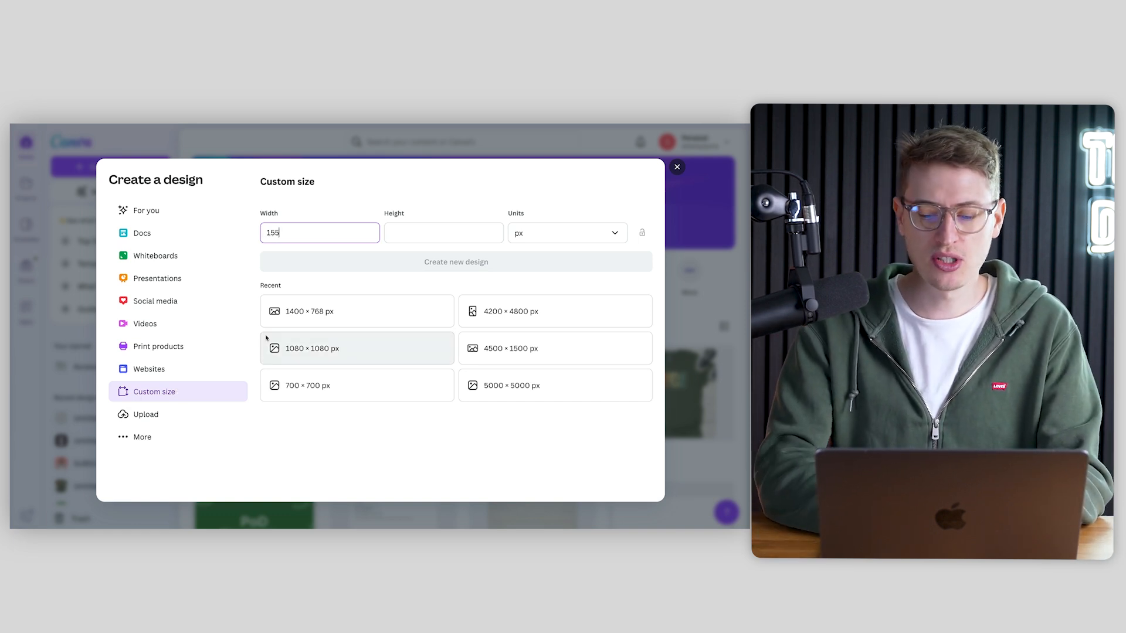
click(405, 239)
text(1500)
click(517, 236)
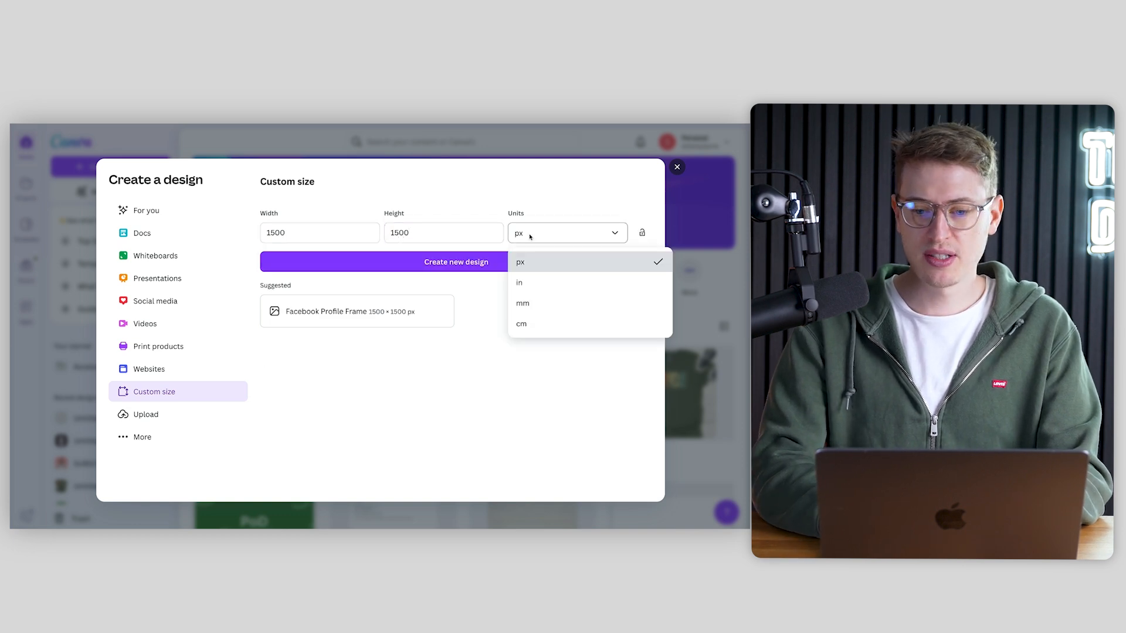
click(480, 297)
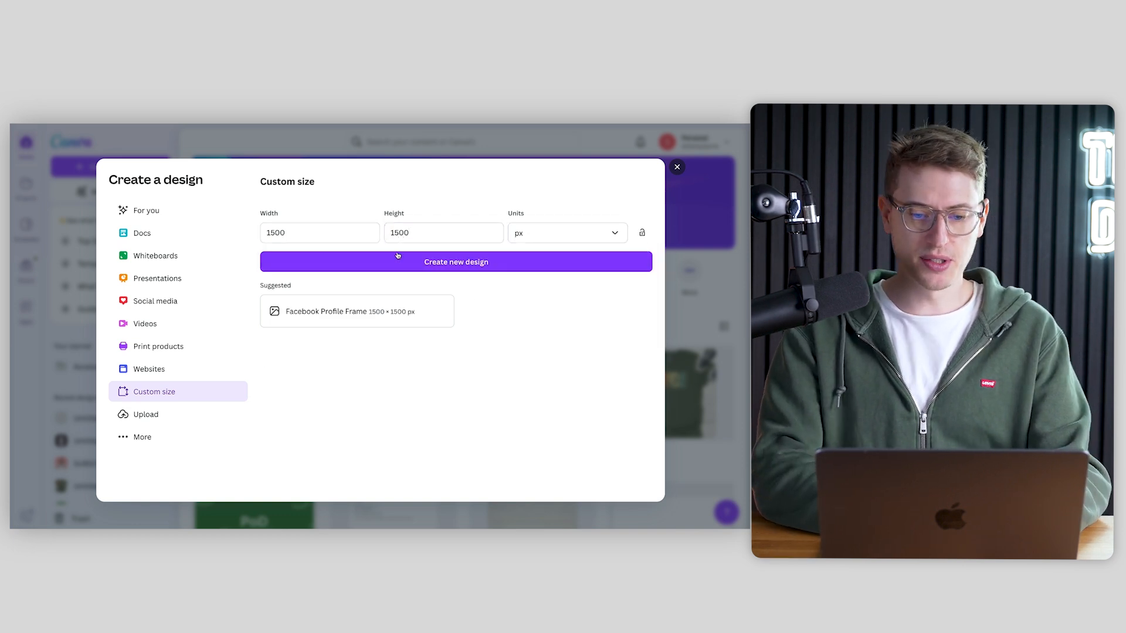
click(455, 262)
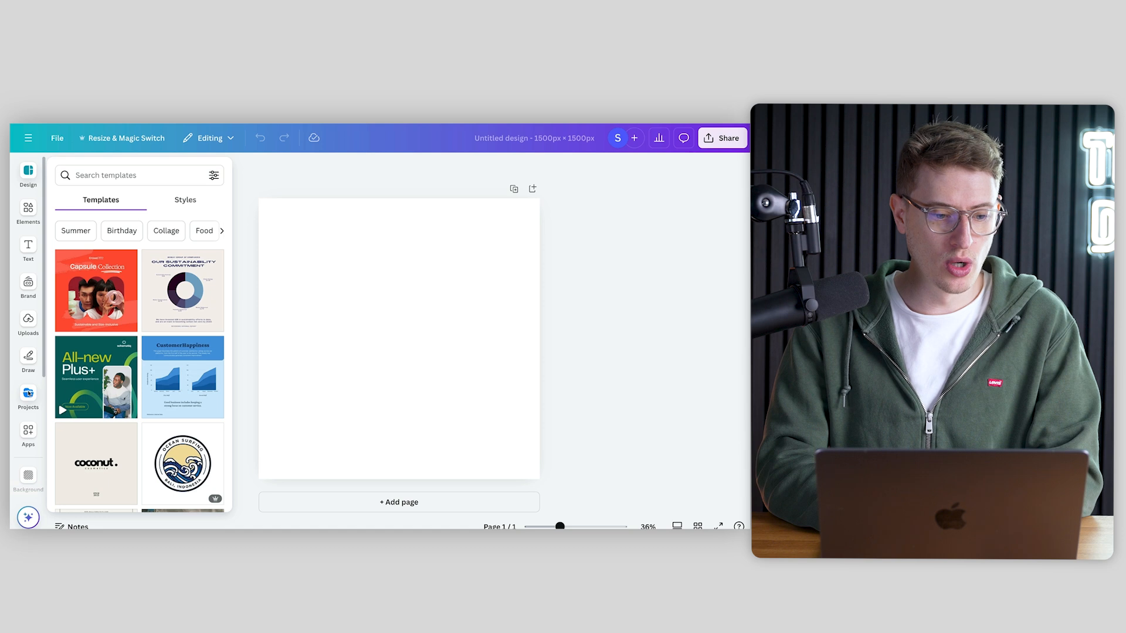
Step: Show the folders stored in the account's projects
click(28, 395)
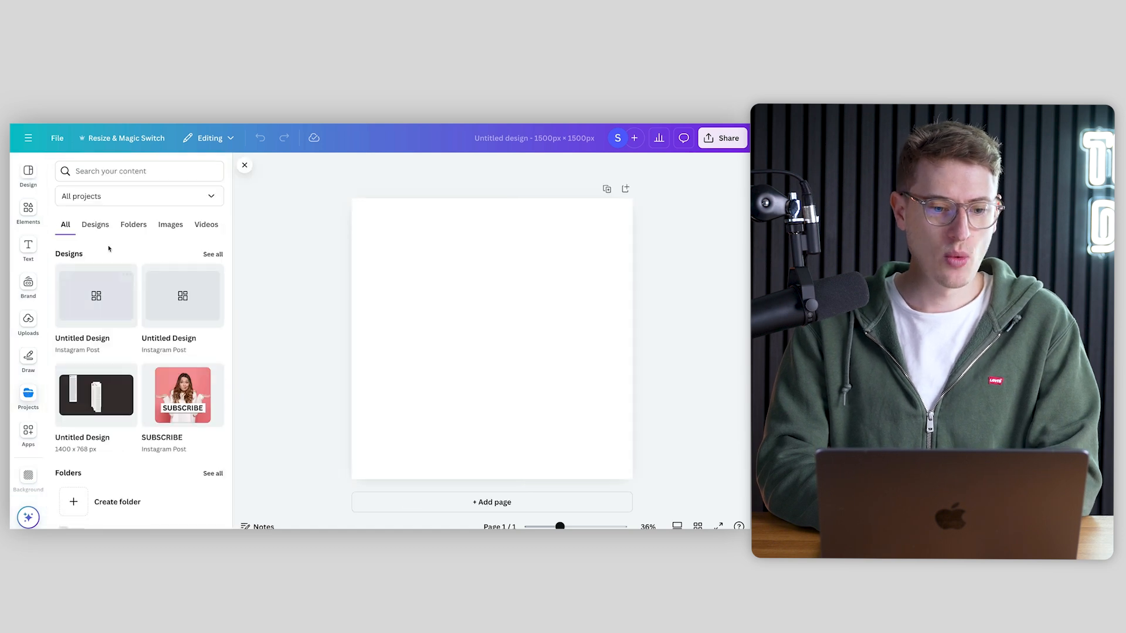
click(131, 227)
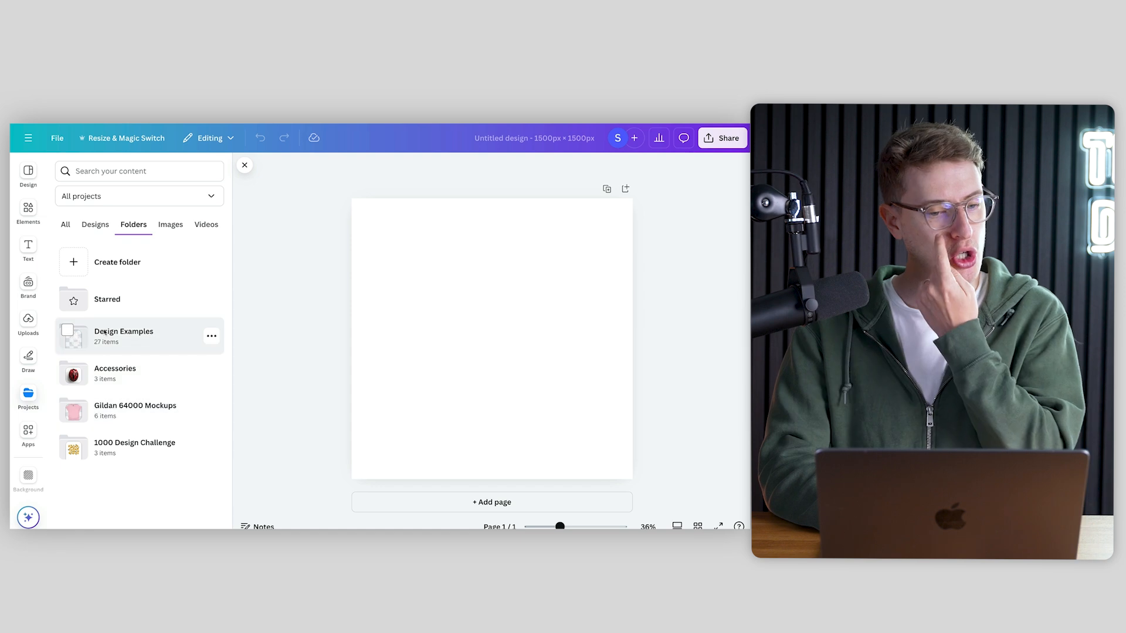
click(114, 264)
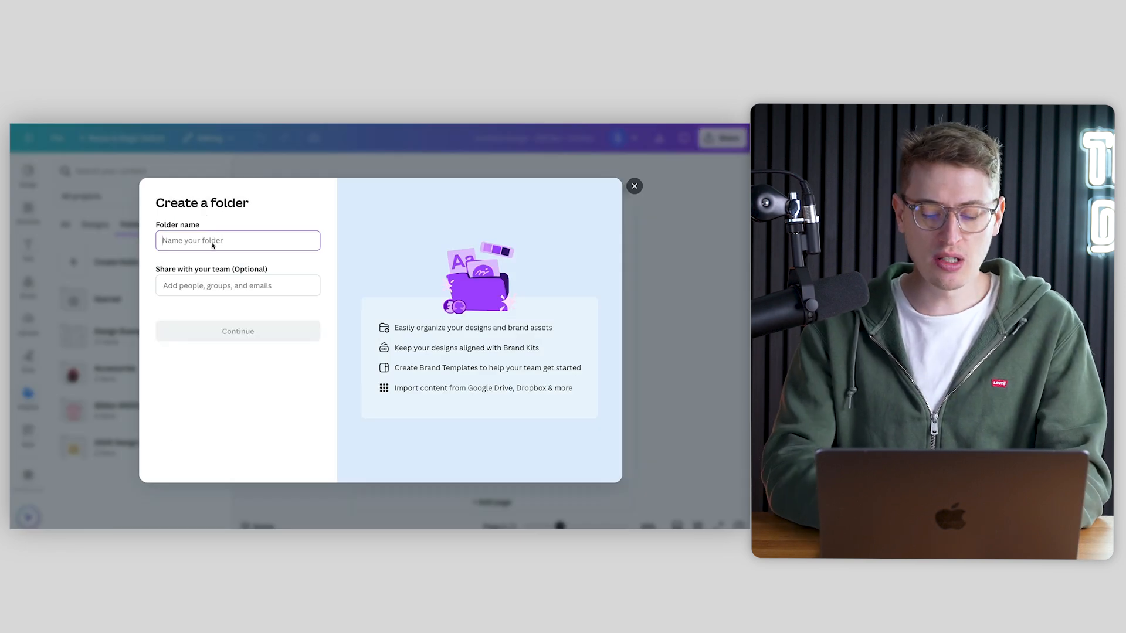
text(Gildan )
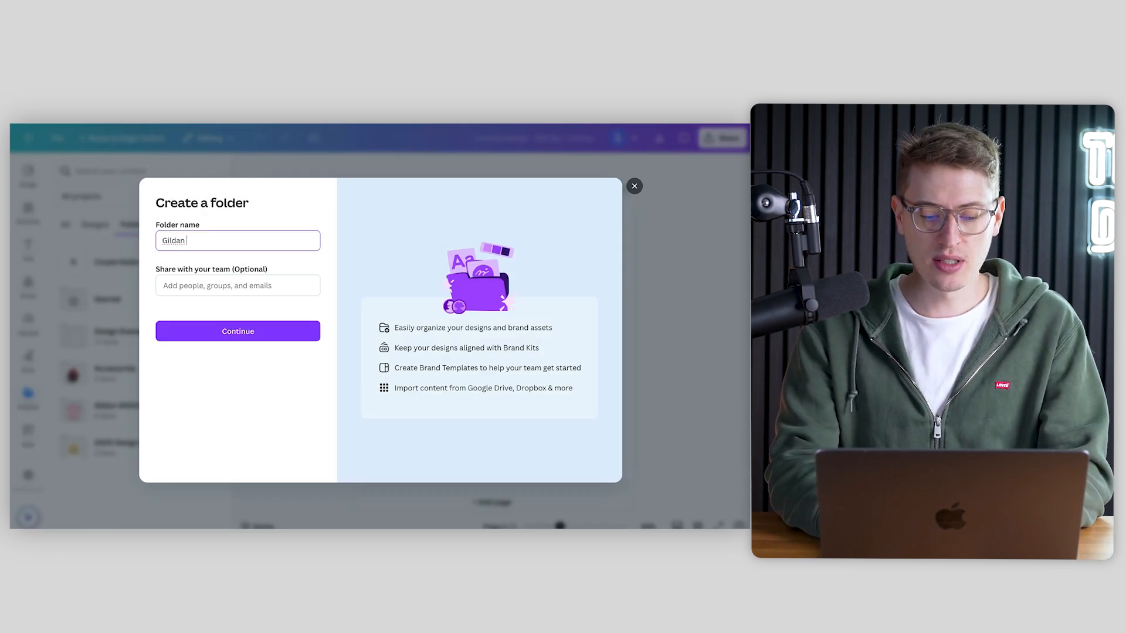
text(64000 Mokcups)
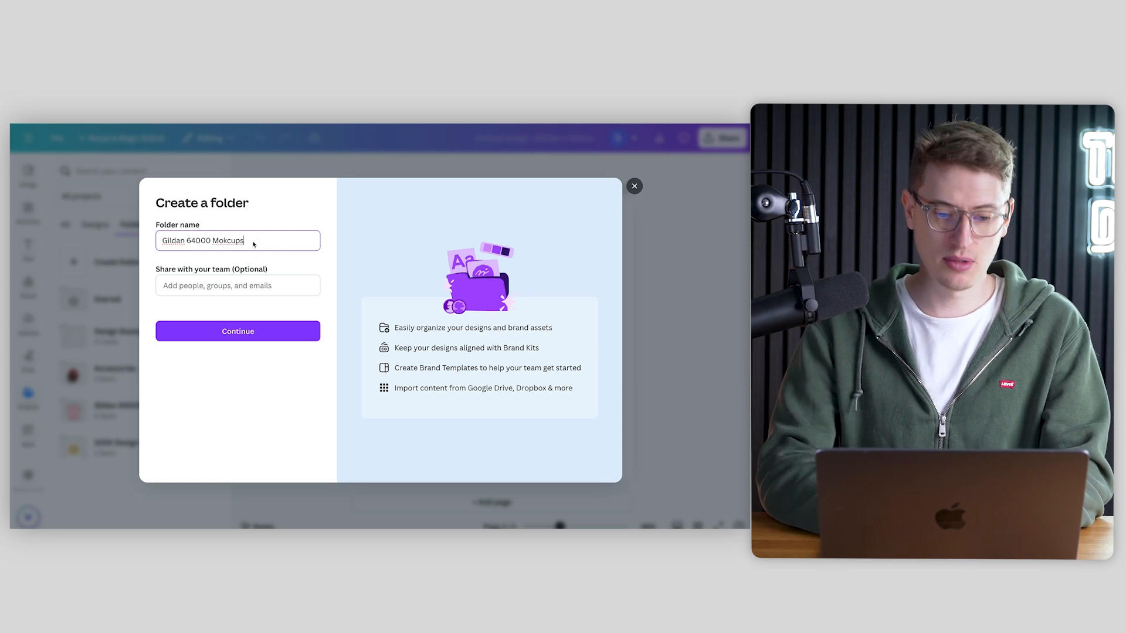
drag(251, 244, 225, 244)
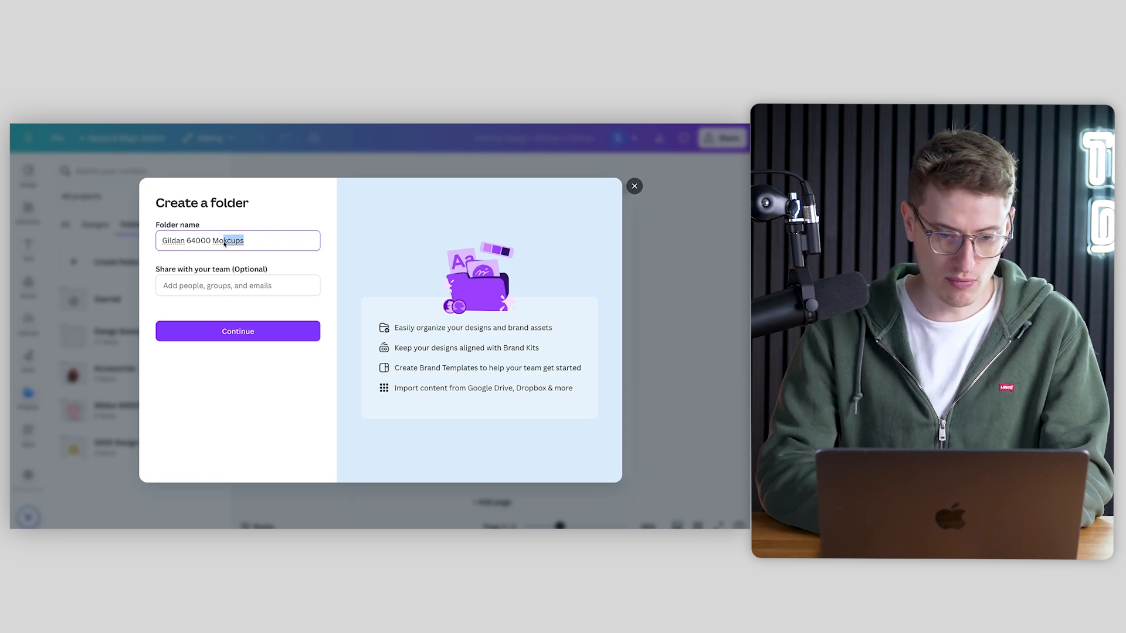
text(ckups)
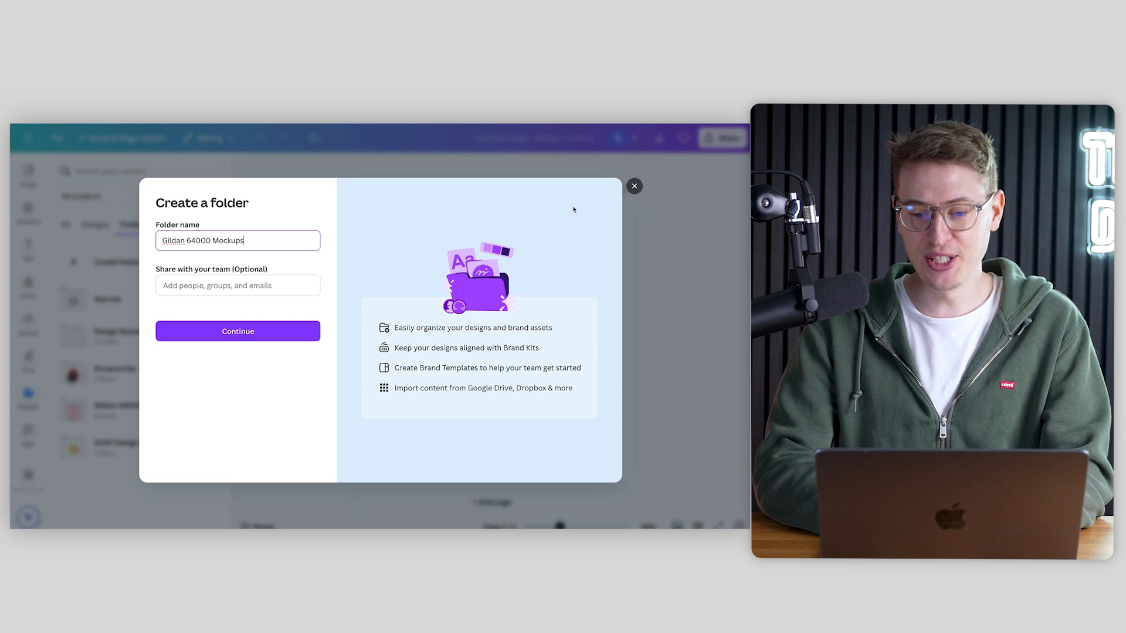
click(634, 186)
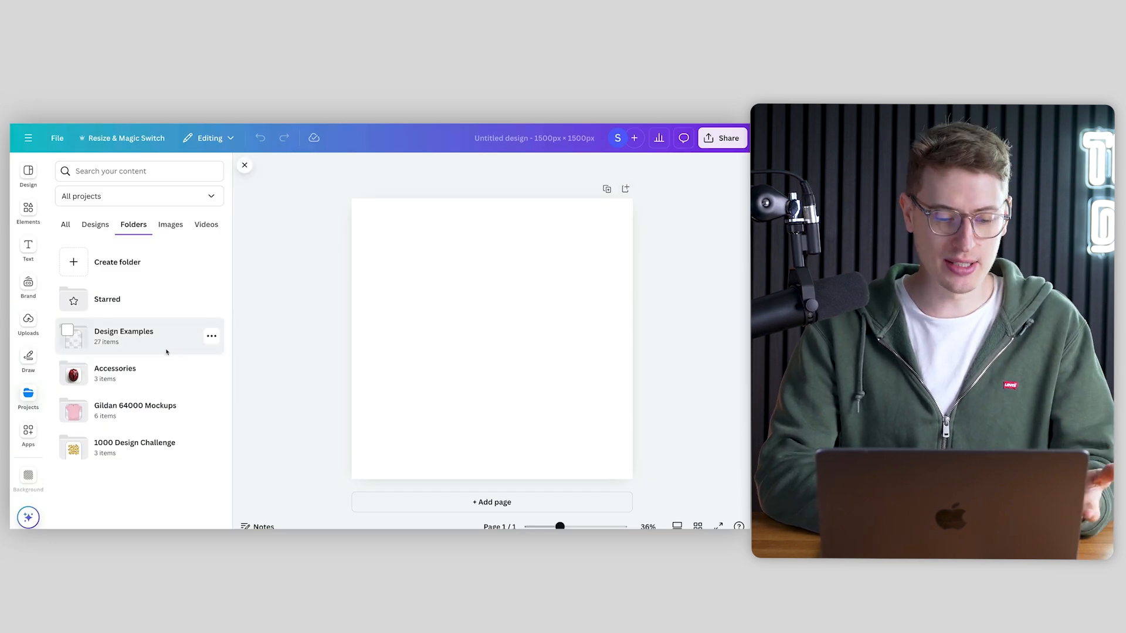
Step: Open the Gildan 64000 Mockups folder and check the shirt colours in the mockup bundle listing on Etsy
click(128, 418)
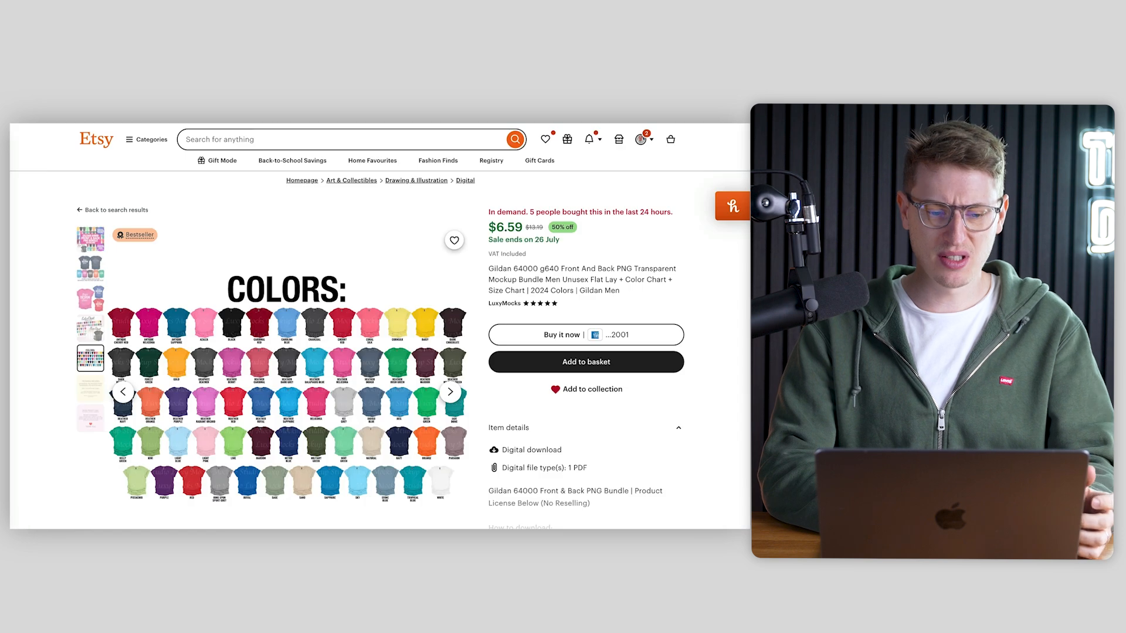
scroll(260, 297, down, 1)
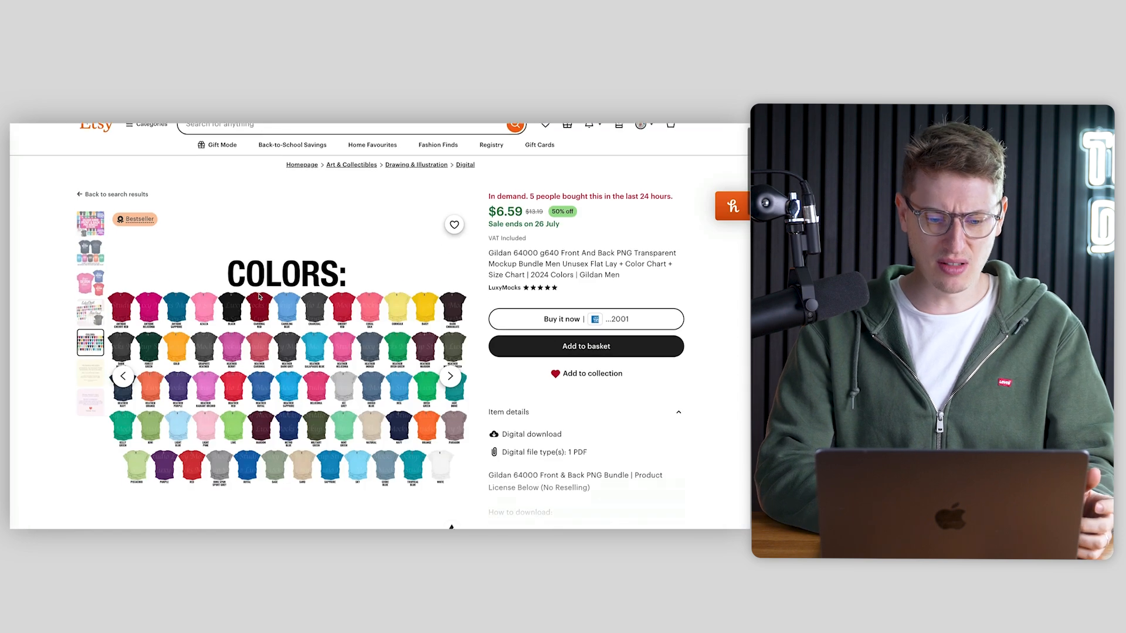
scroll(260, 297, down, 1)
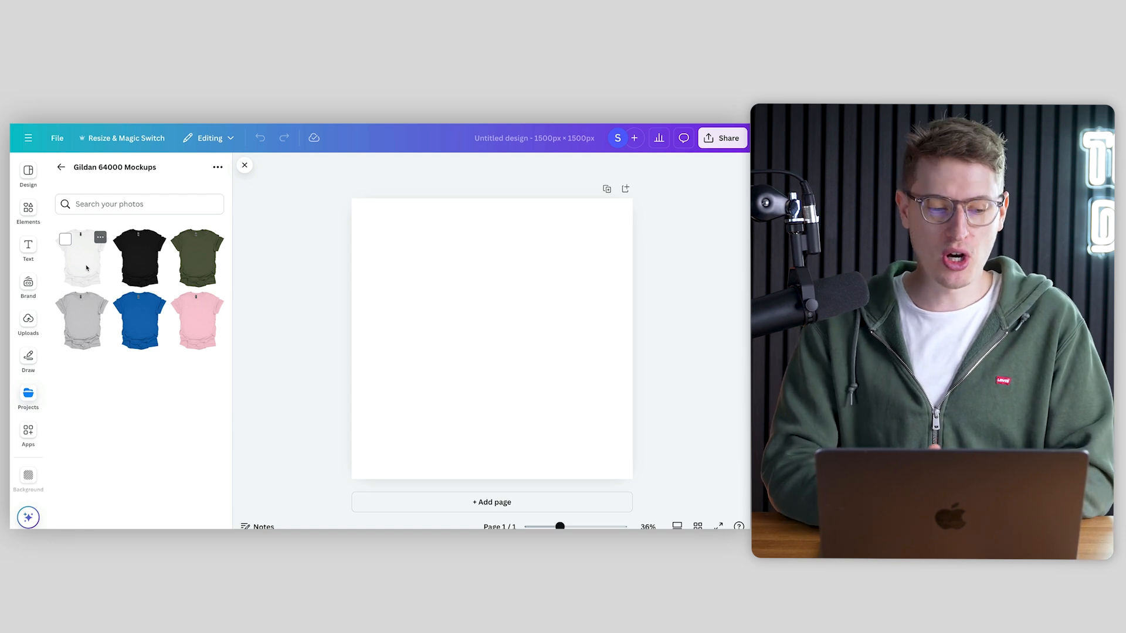
Step: Switch to Canva, look through the images in the Design Examples folder and return to the folder list
click(63, 167)
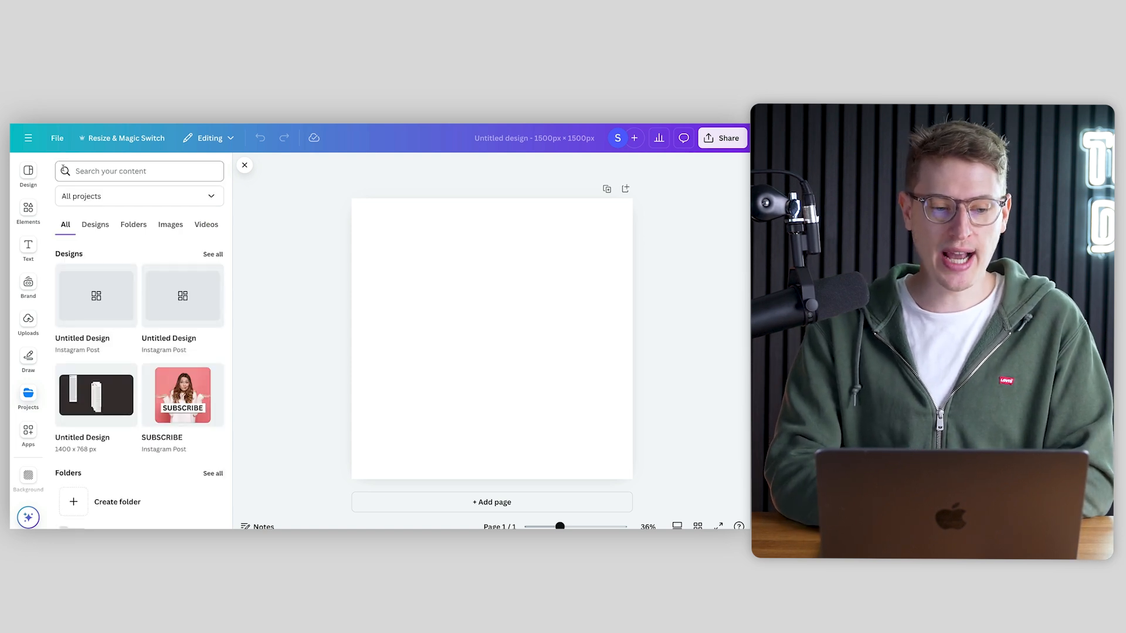
click(135, 226)
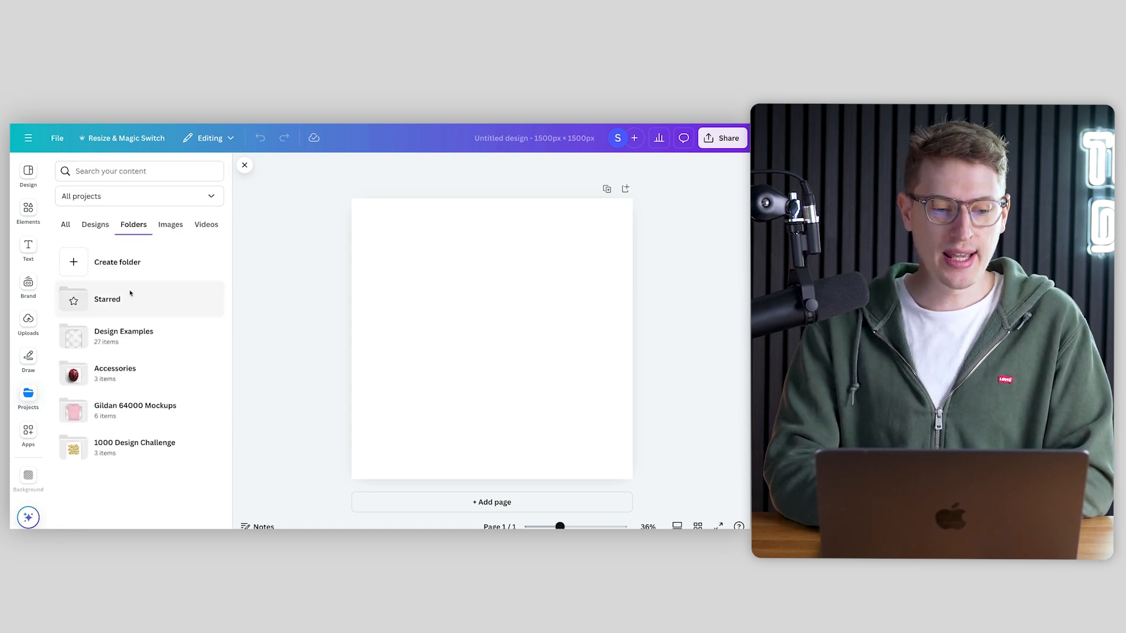
click(128, 344)
scroll(139, 377, down, 3)
scroll(139, 377, up, 3)
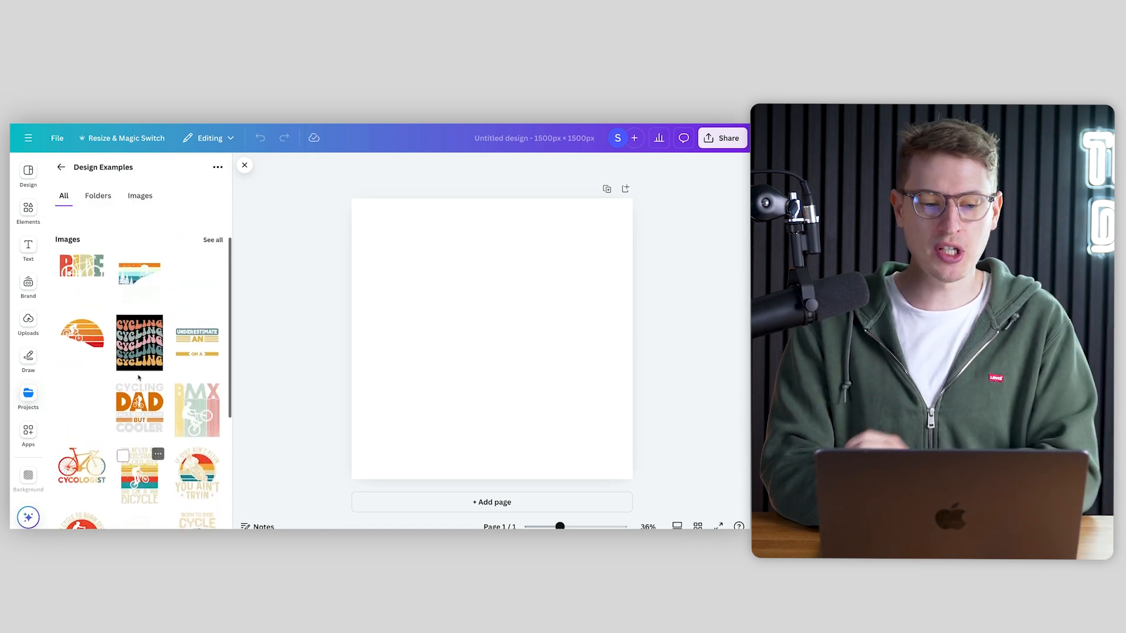
click(61, 167)
click(129, 227)
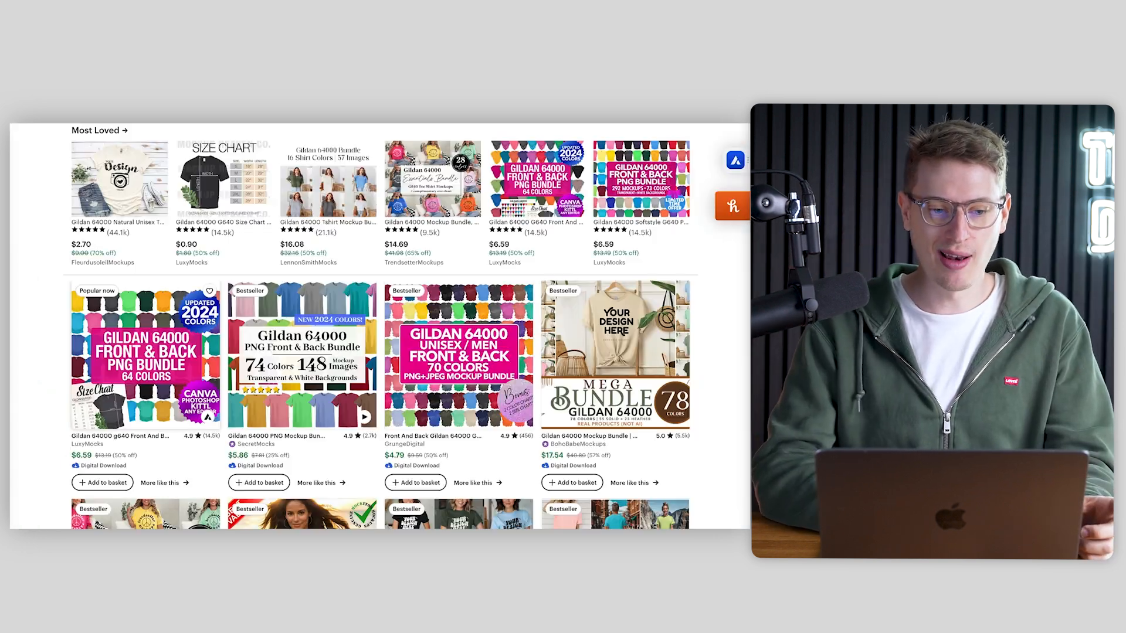
Step: Switch to Etsy and search the marketplace for "funny dog tshirt"
scroll(375, 328, up, 3)
click(249, 141)
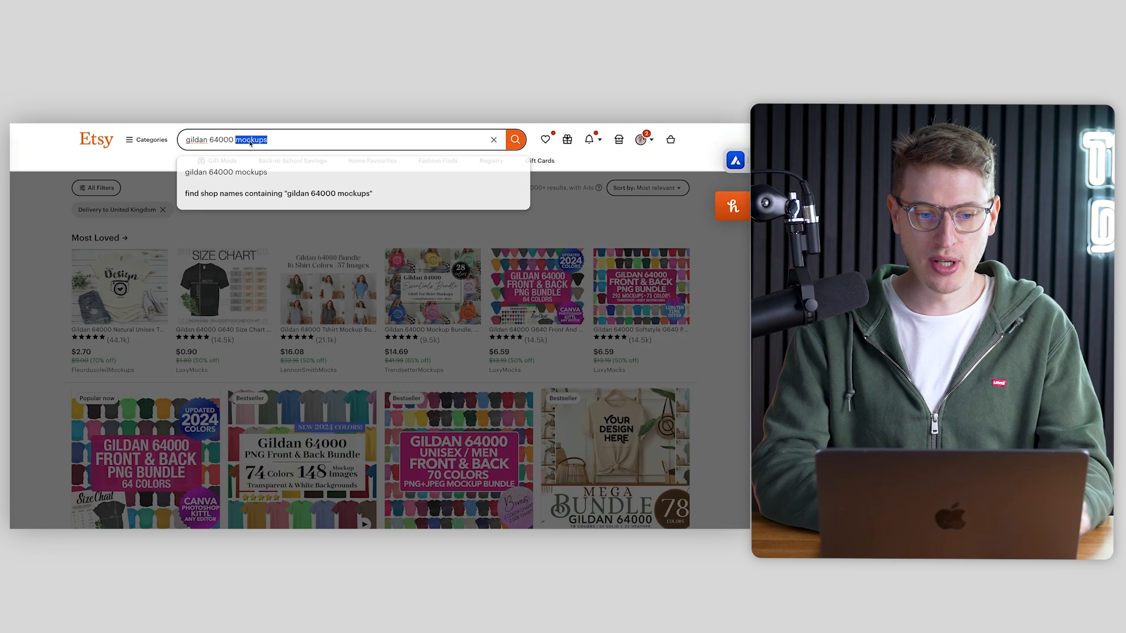
text(dog)
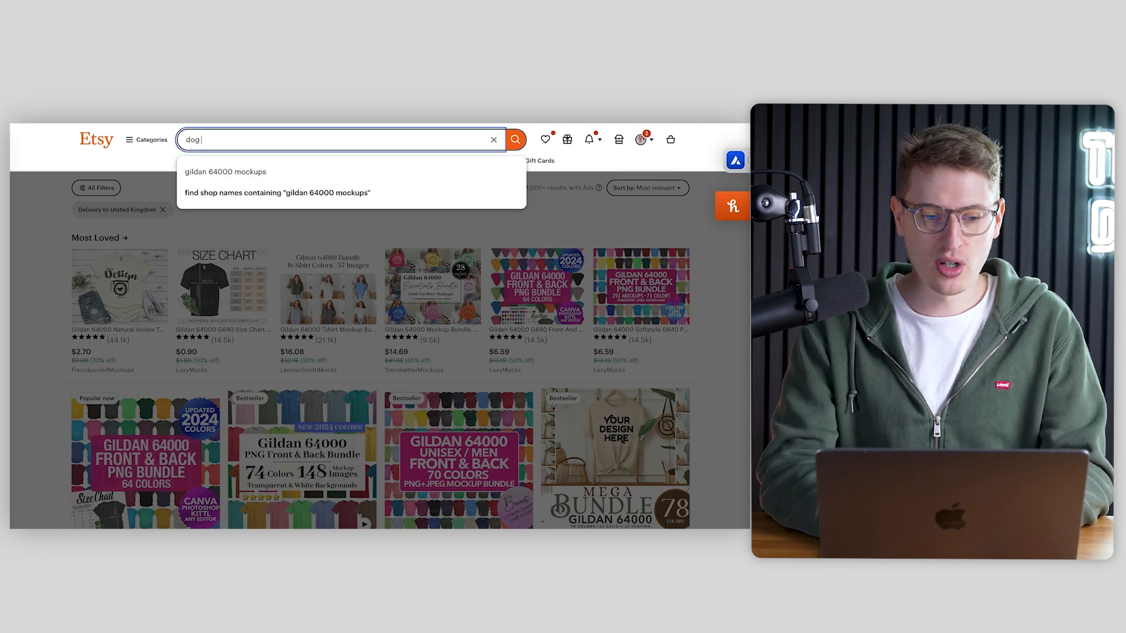
key(BackSpace)
key(BackSpace)
key(BackSpace)
text(funny d)
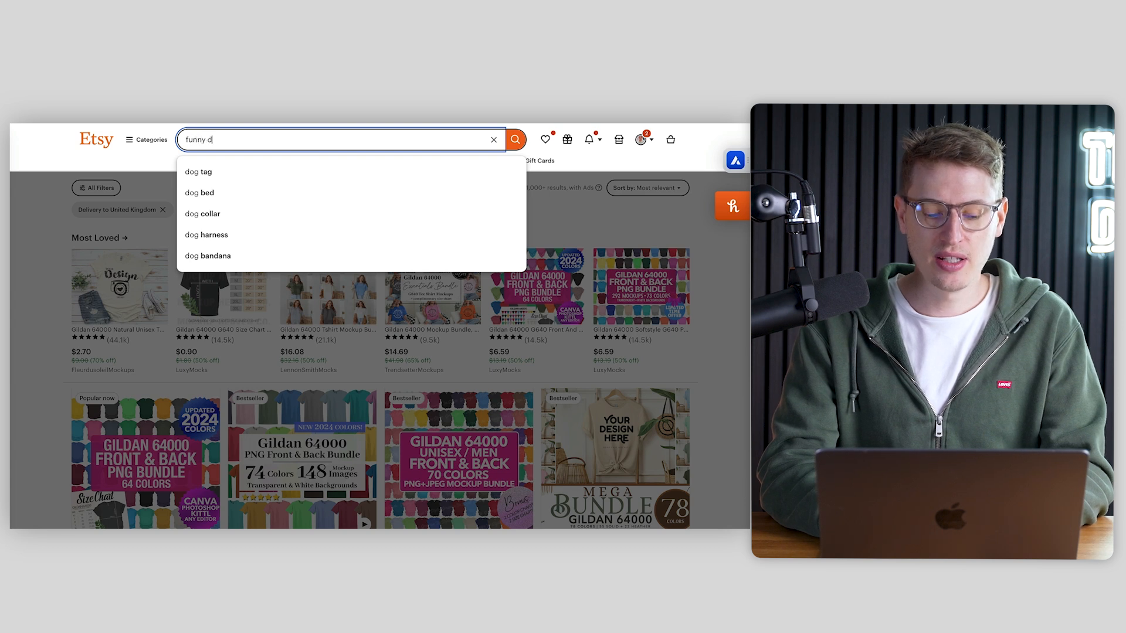
text(og tshirt)
key(Return)
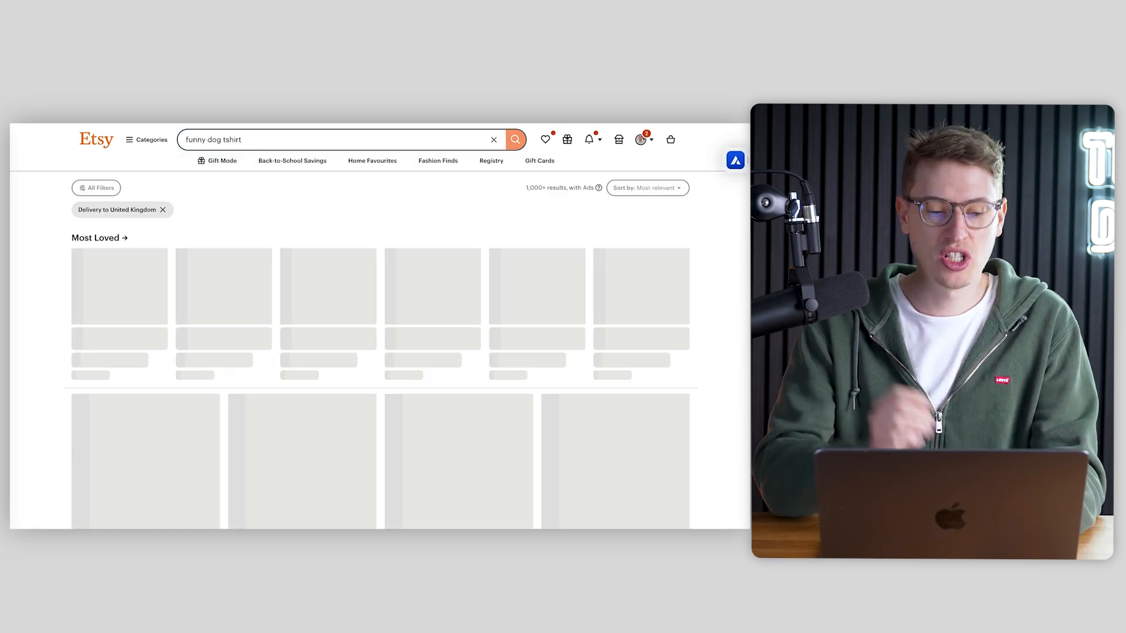
Step: Browse the funny dog t-shirt listings and compare how their main images present the shirts
scroll(254, 323, down, 5)
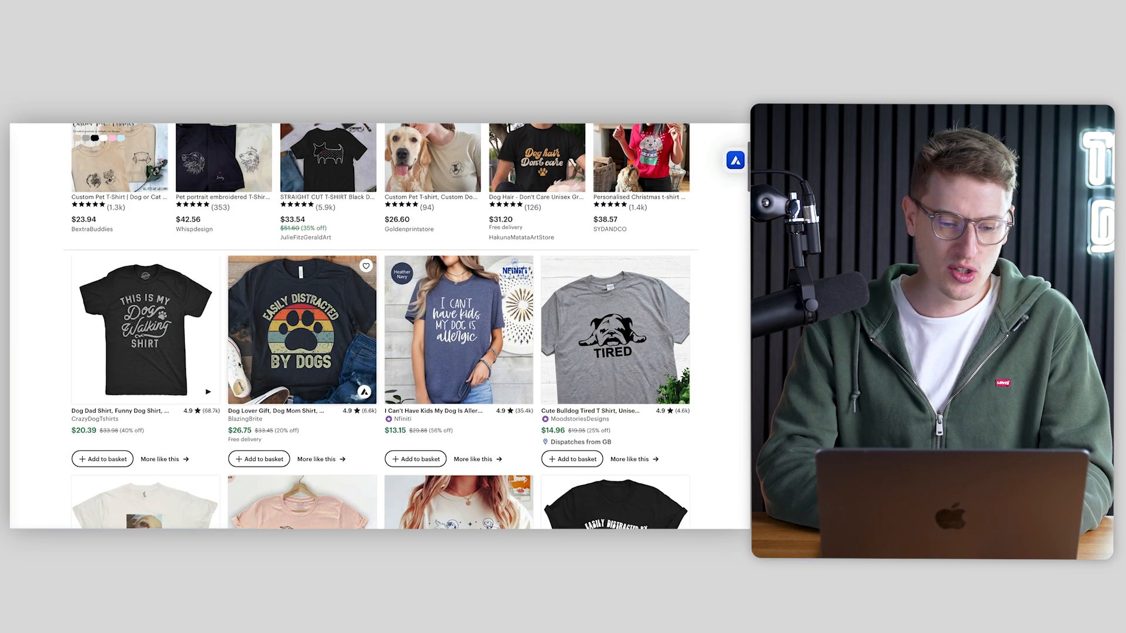
scroll(351, 380, down, 4)
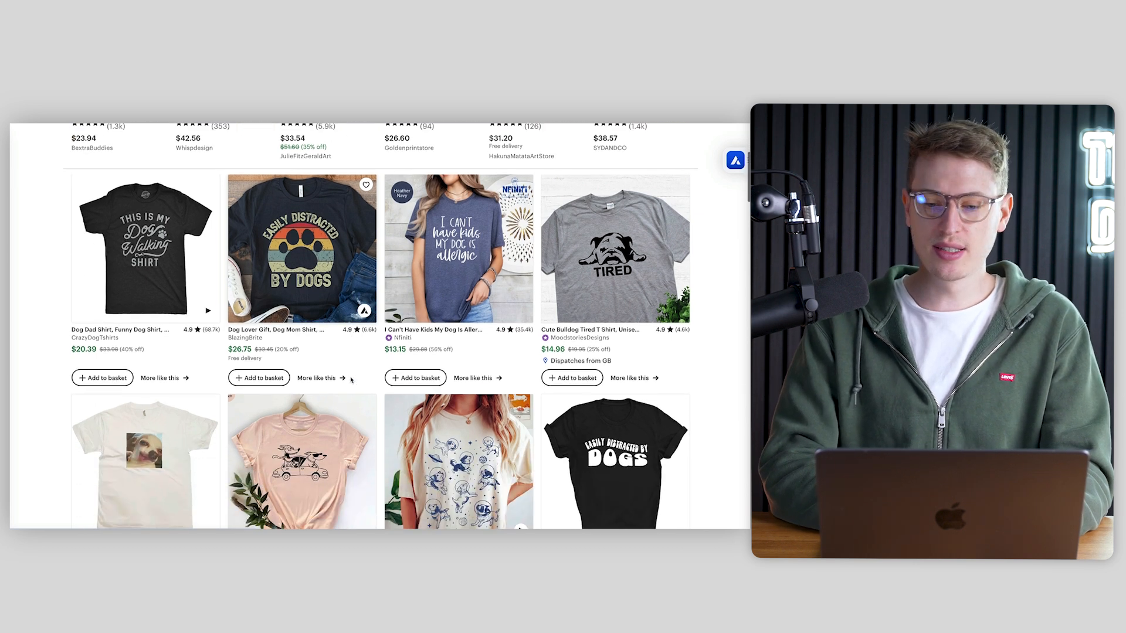
scroll(677, 295, down, 2)
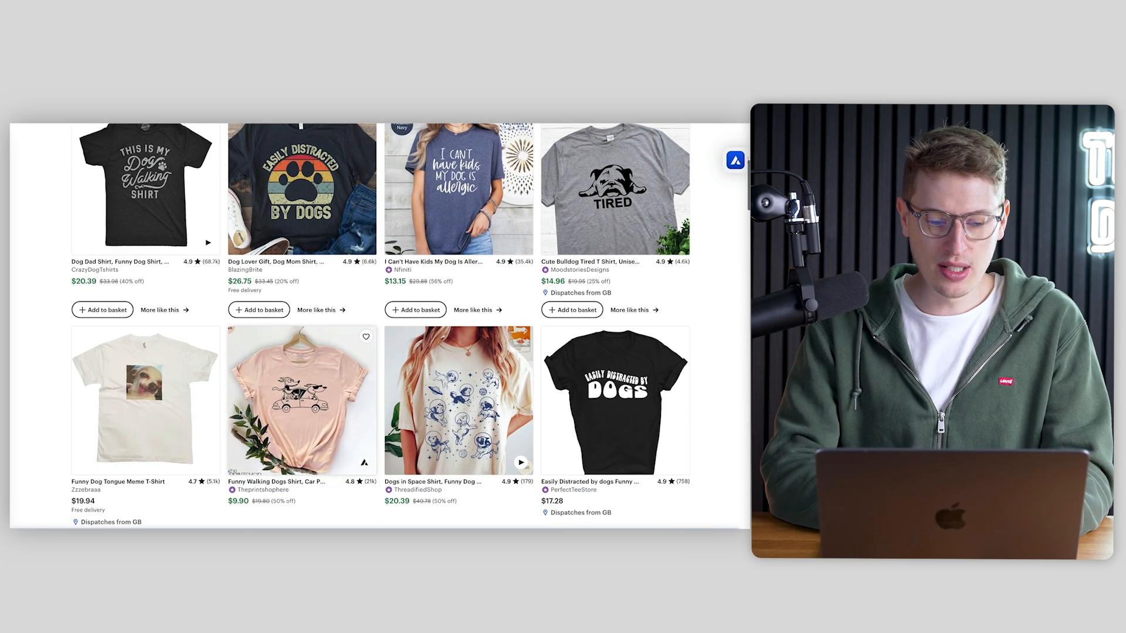
scroll(232, 399, down, 5)
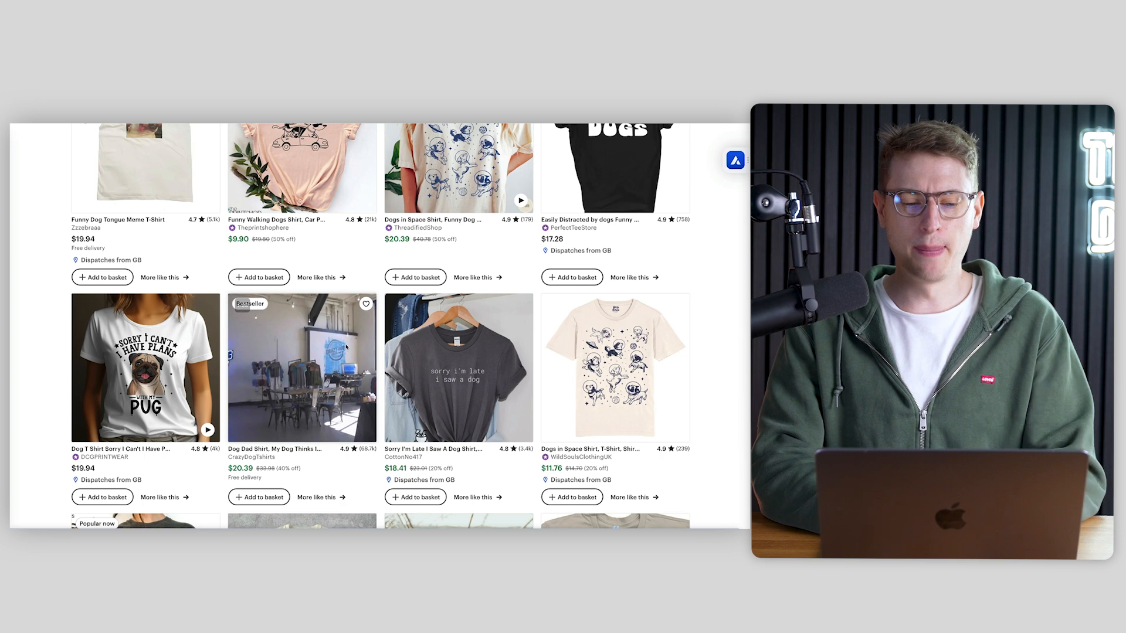
scroll(376, 363, down, 3)
scroll(392, 397, down, 6)
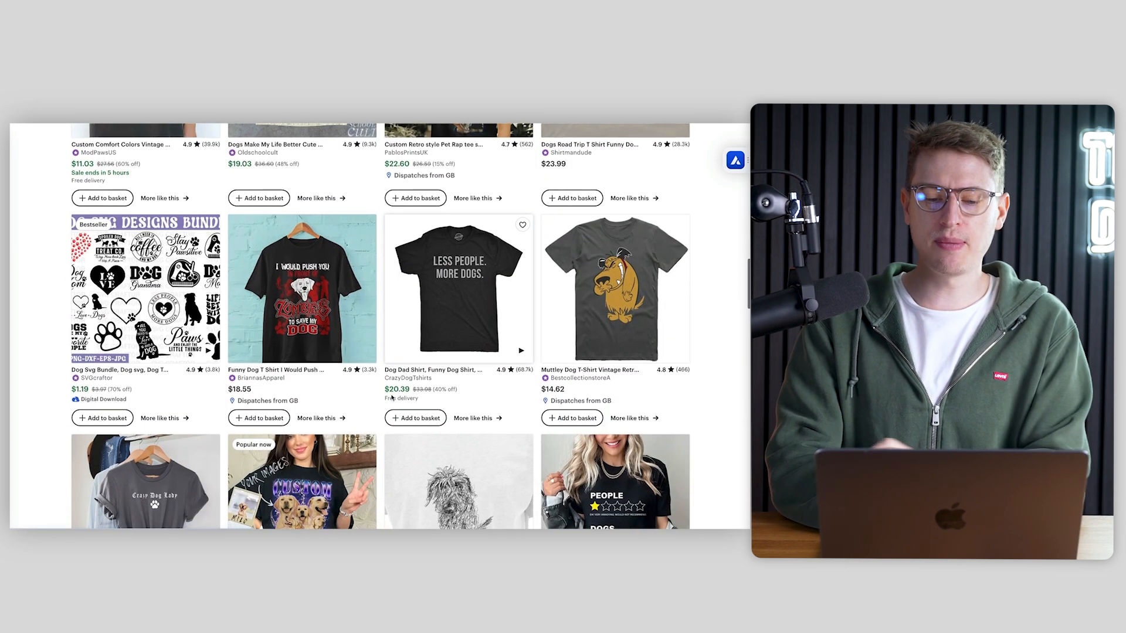
scroll(391, 397, down, 3)
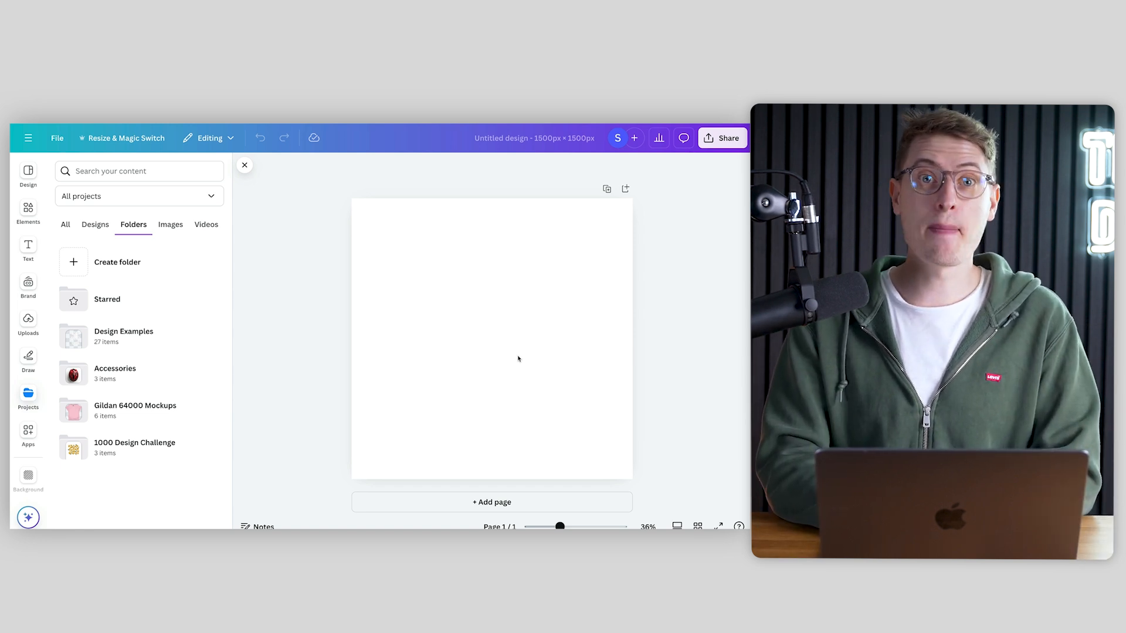
Step: Switch to Canva and apply the pale wooden plank image from the recently used backgrounds to the blank page
click(28, 476)
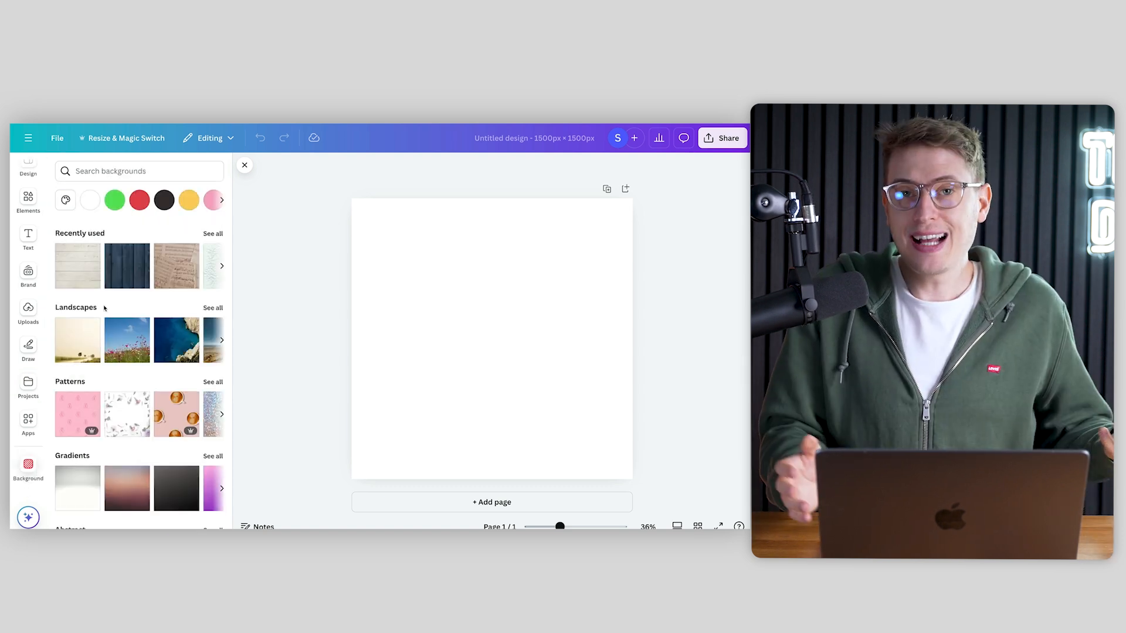
click(85, 251)
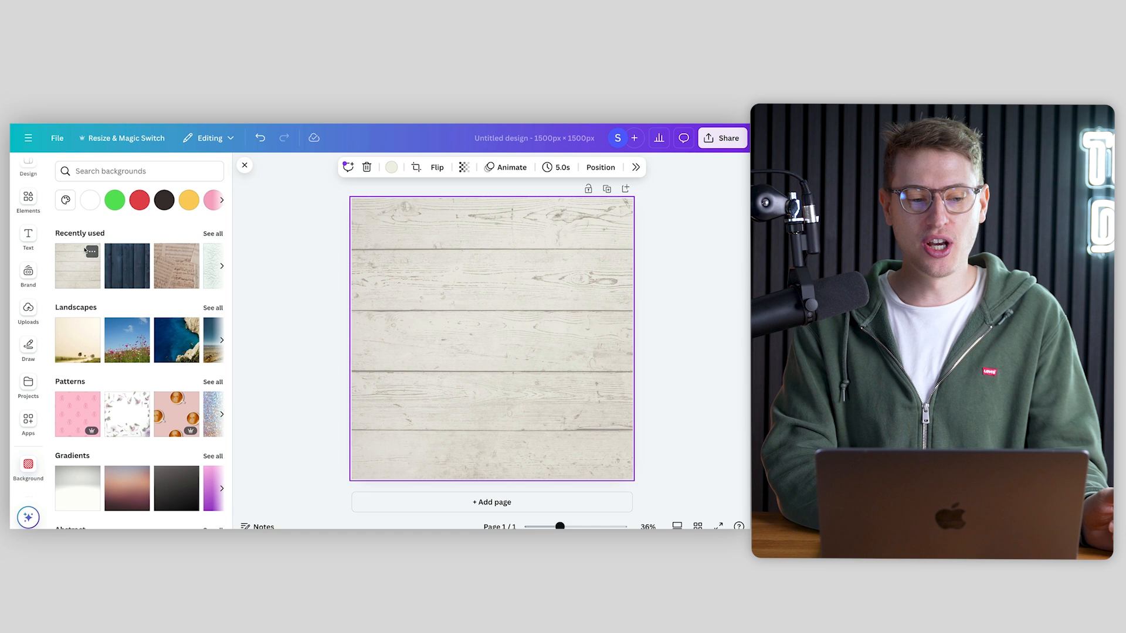
Step: Try the dark blue plank and black gradient backgrounds, placing the black Gildan 64000 shirt on the gradient and deleting it
click(120, 273)
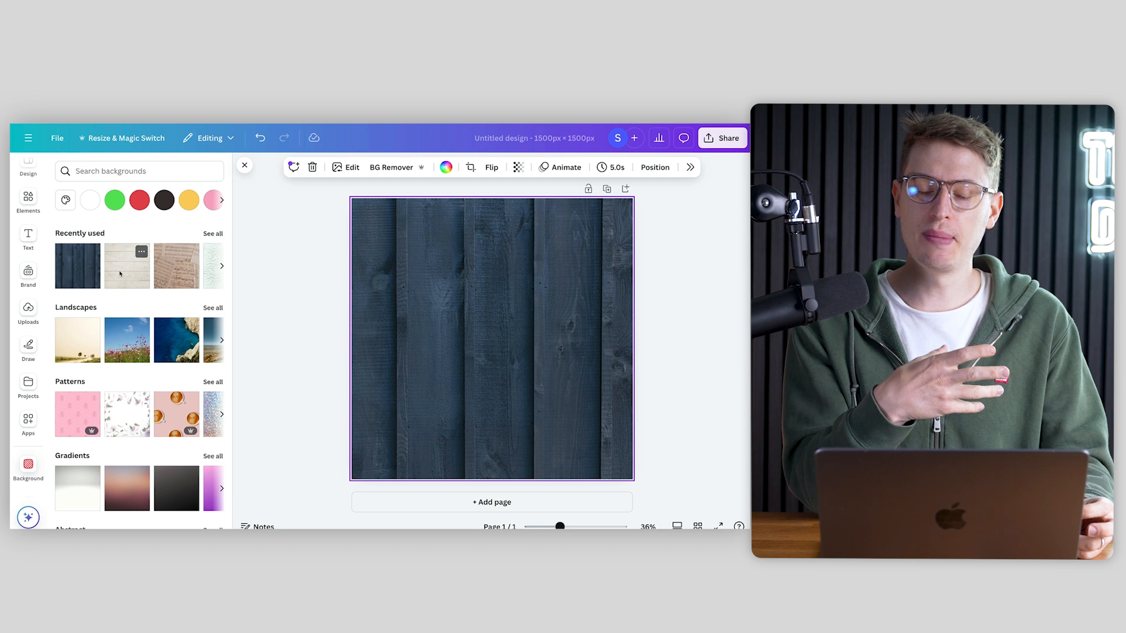
click(180, 503)
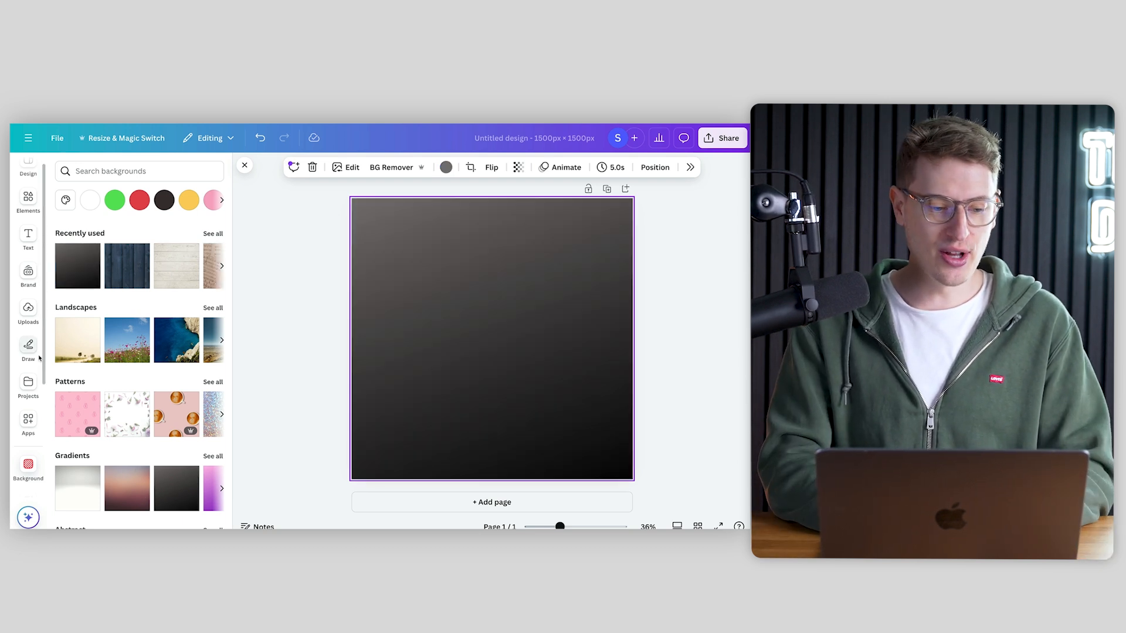
click(28, 384)
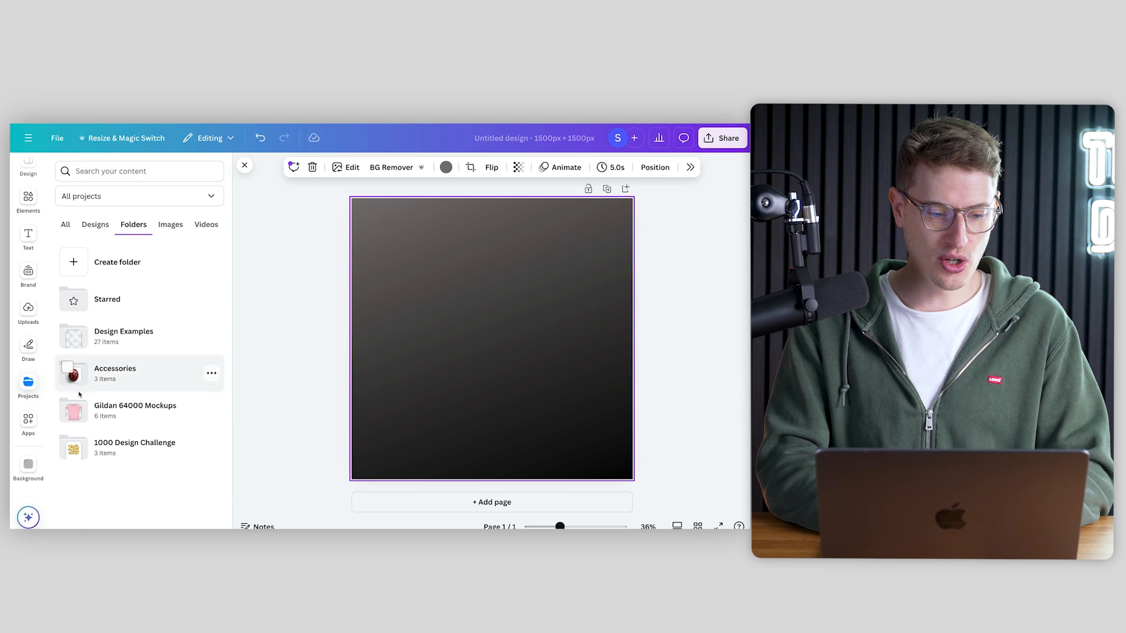
click(83, 413)
click(150, 236)
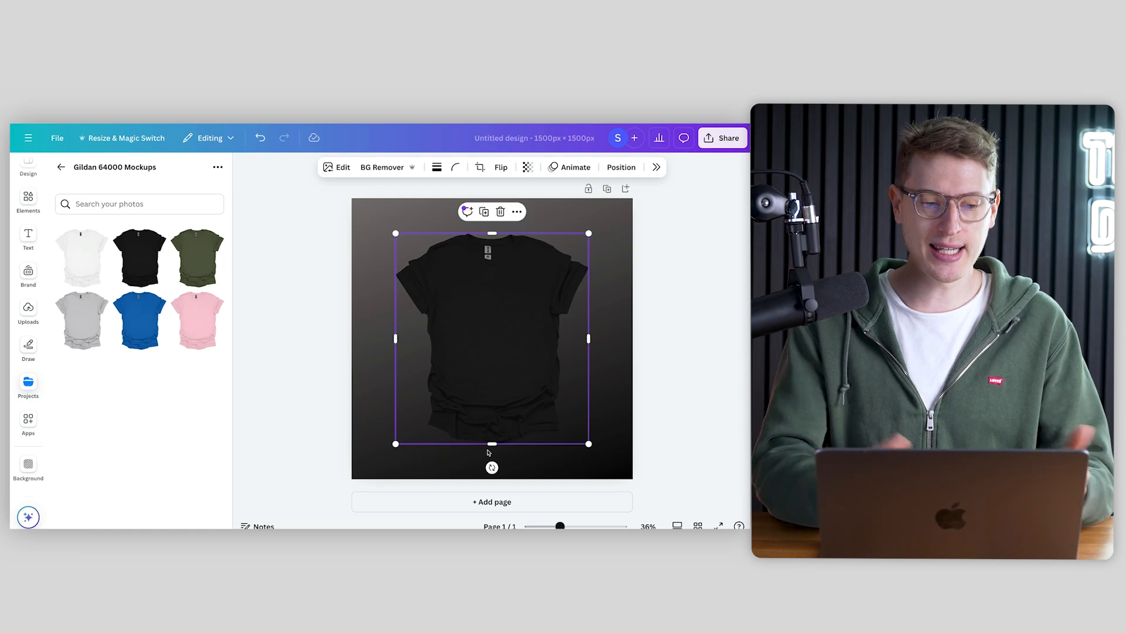
key(Delete)
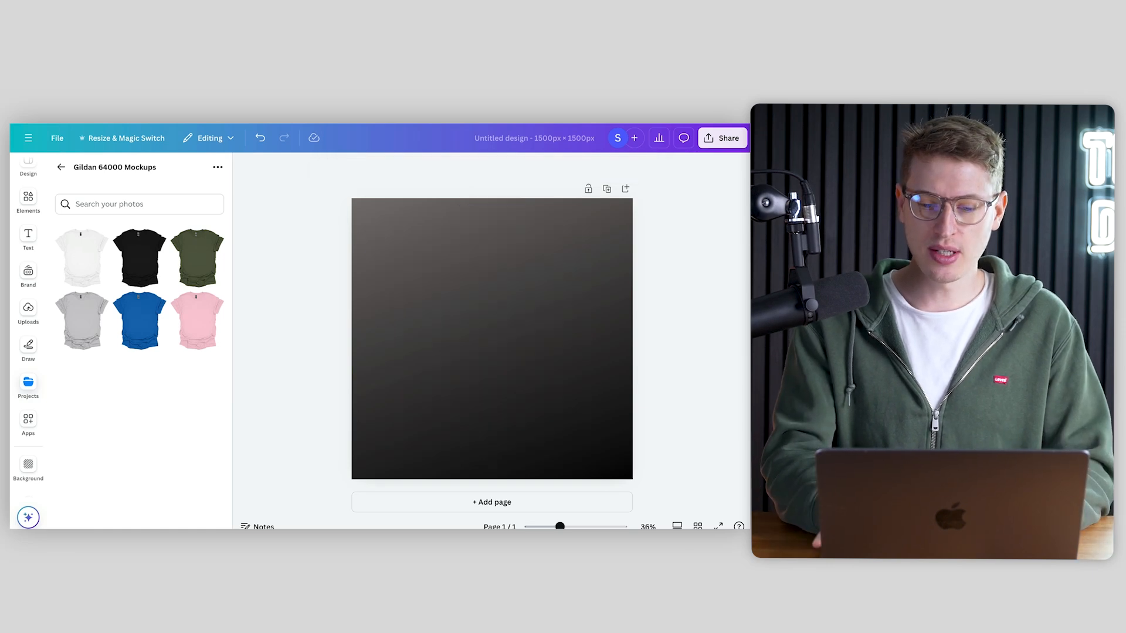
Step: Apply the sheet-music image from the full set of recently used backgrounds and fade it by lowering its opacity
click(22, 465)
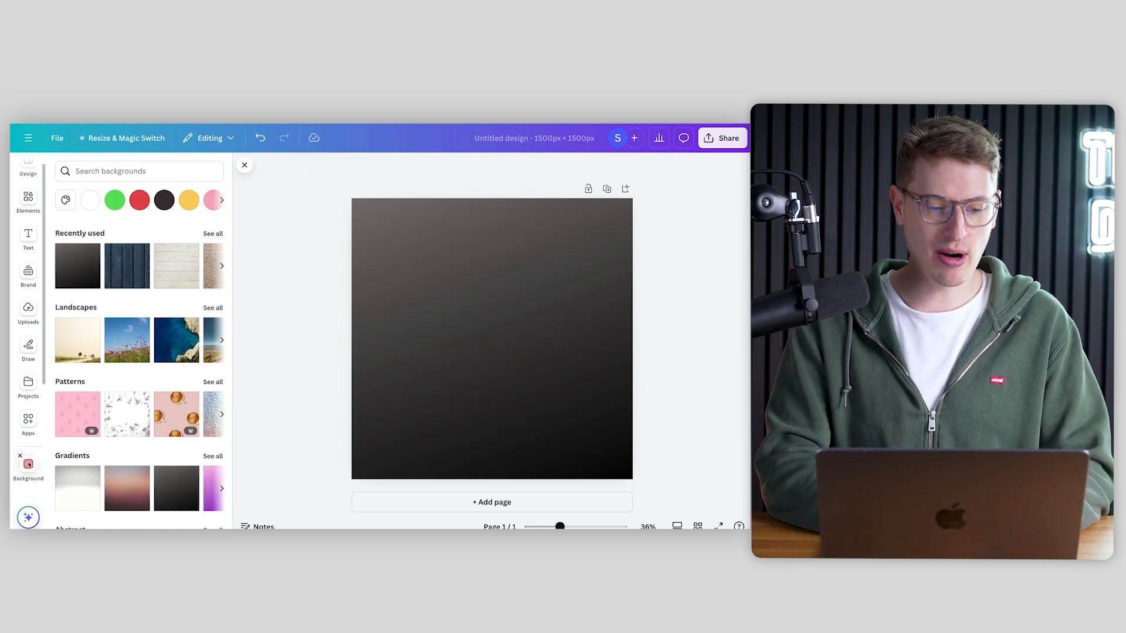
click(221, 265)
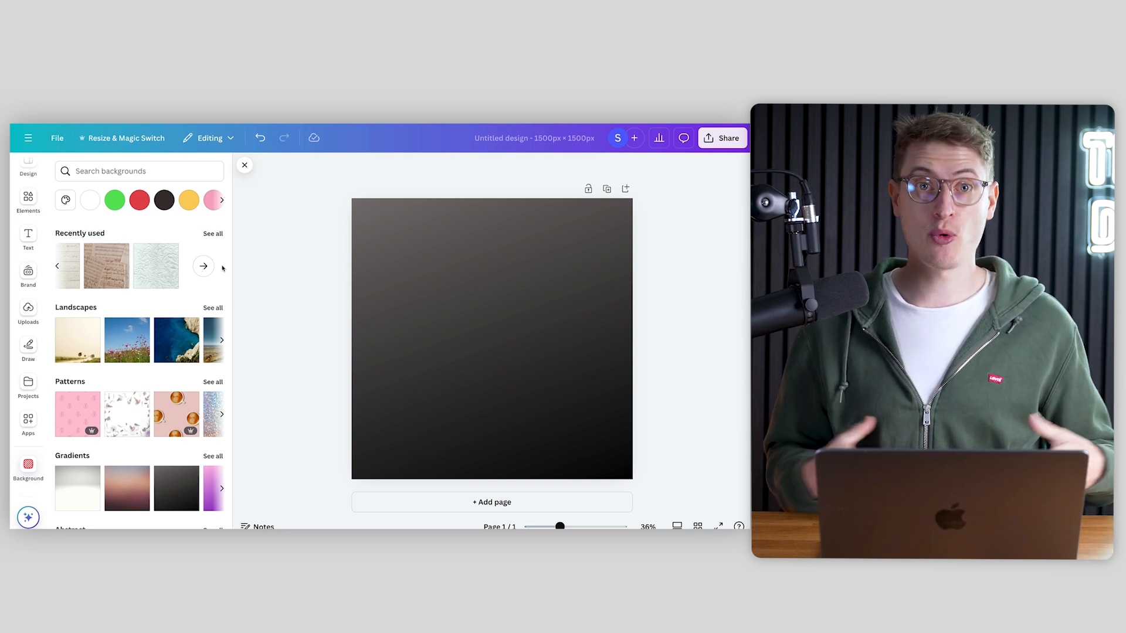
click(88, 303)
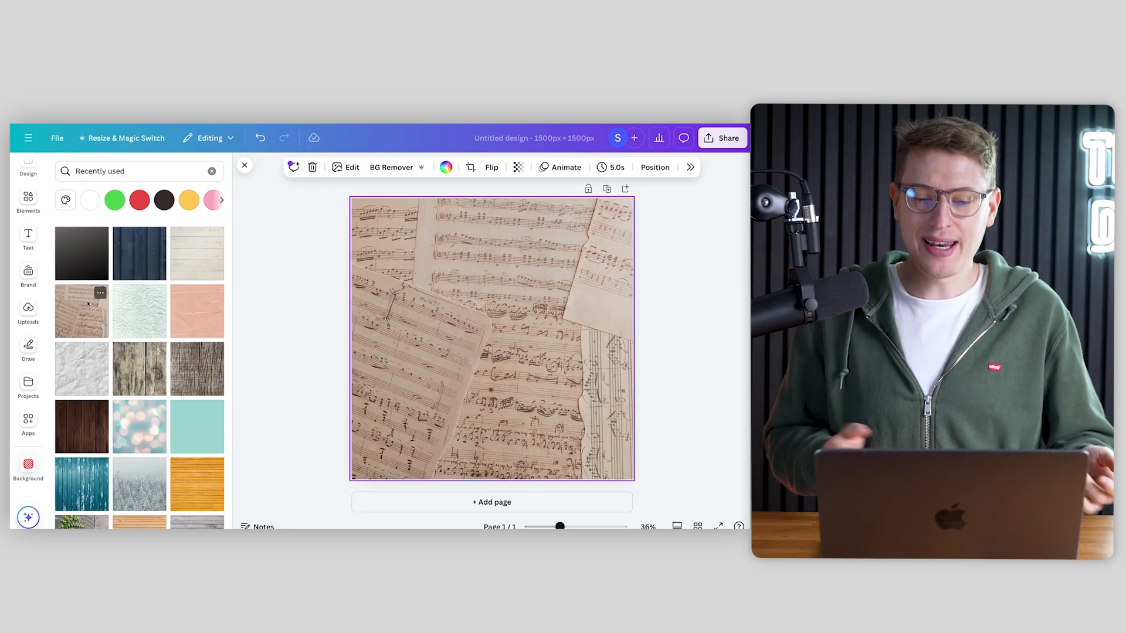
click(518, 168)
drag(542, 209, 497, 210)
click(679, 280)
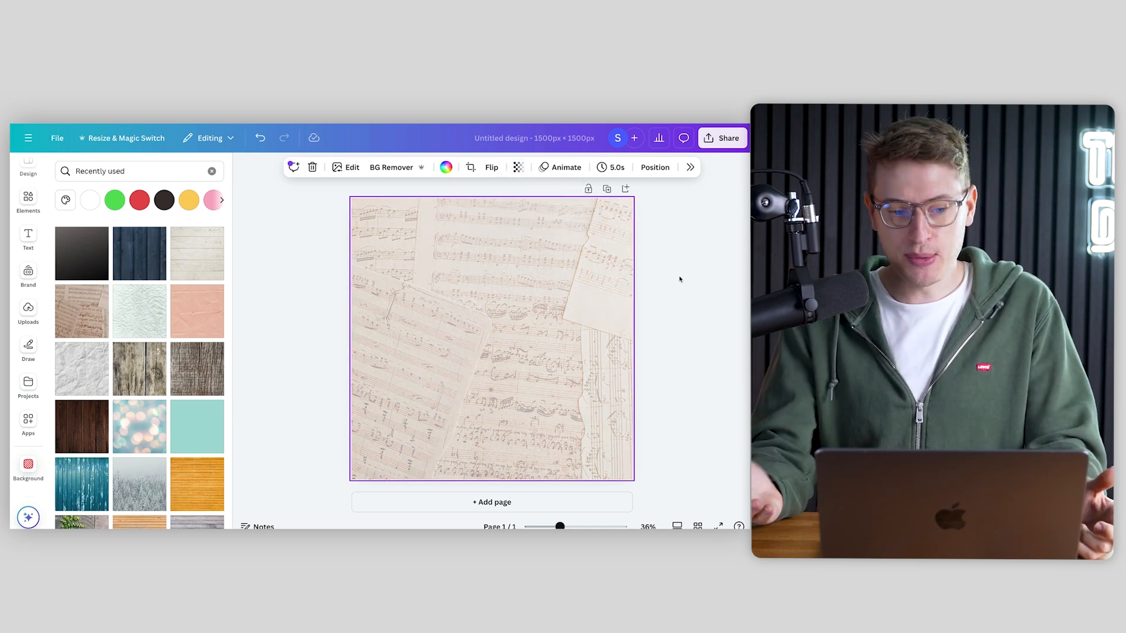
Step: Replace the background with the crumpled green grid paper image and lower its opacity
click(135, 311)
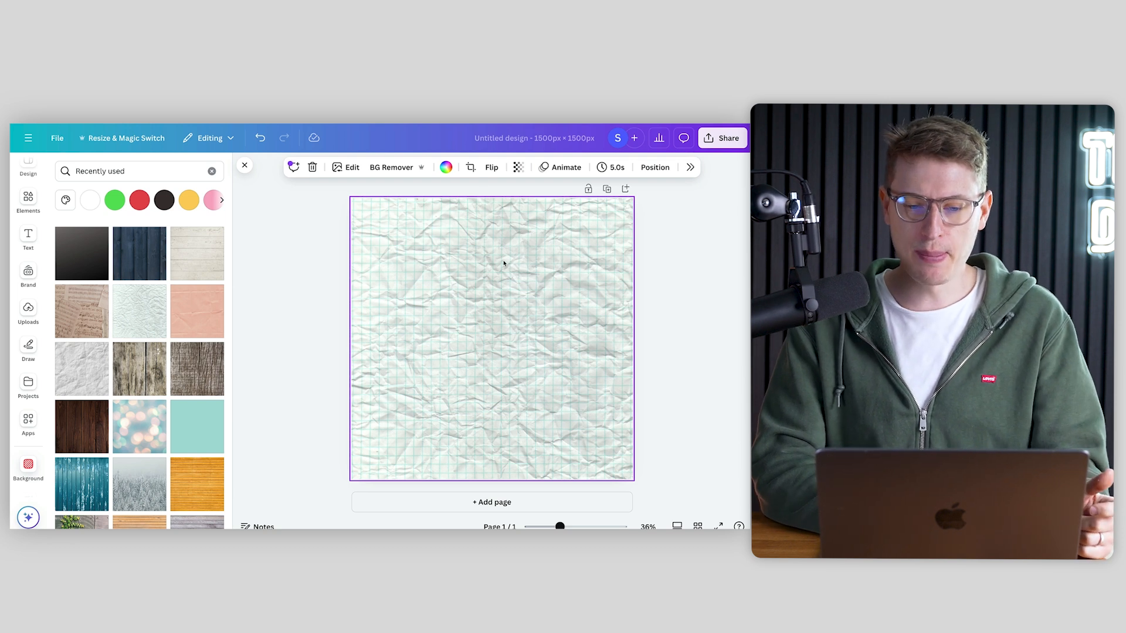
click(518, 168)
drag(542, 209, 502, 209)
click(660, 246)
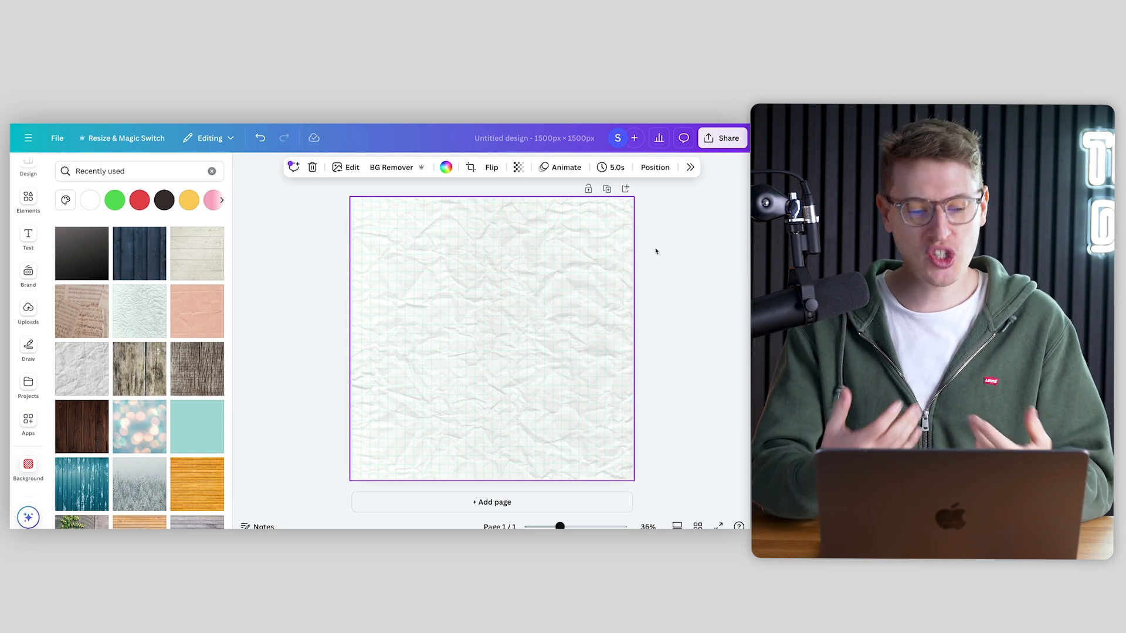
Step: Apply the pale wooden plank background and add the black shirt from the Gildan 64000 Mockups folder
click(208, 256)
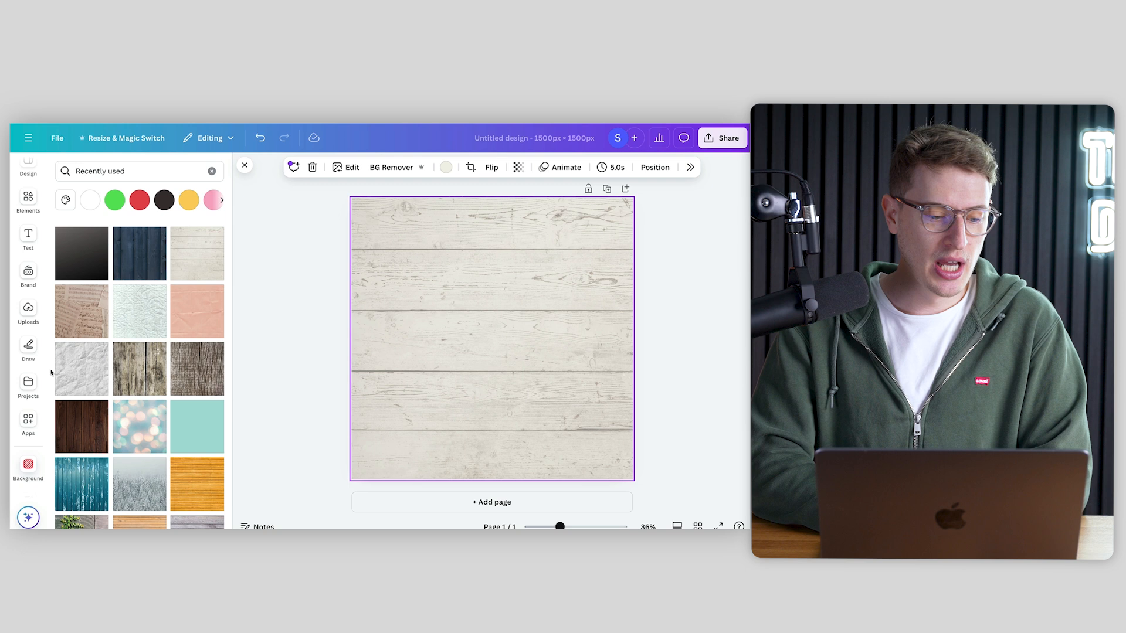
scroll(29, 411, down, 5)
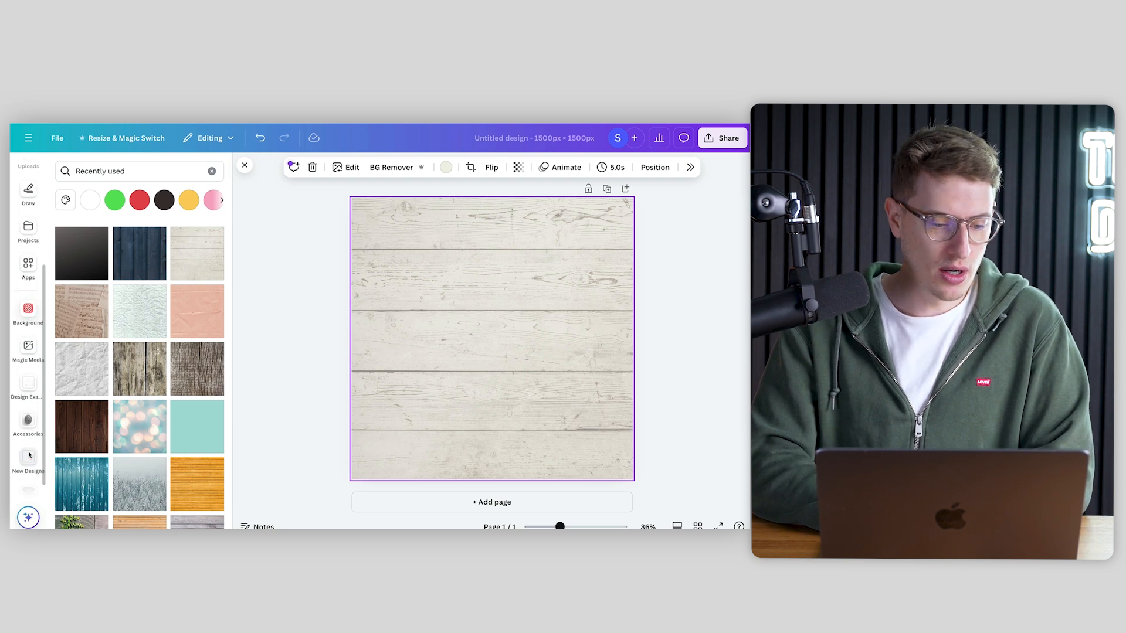
scroll(30, 455, down, 1)
click(28, 479)
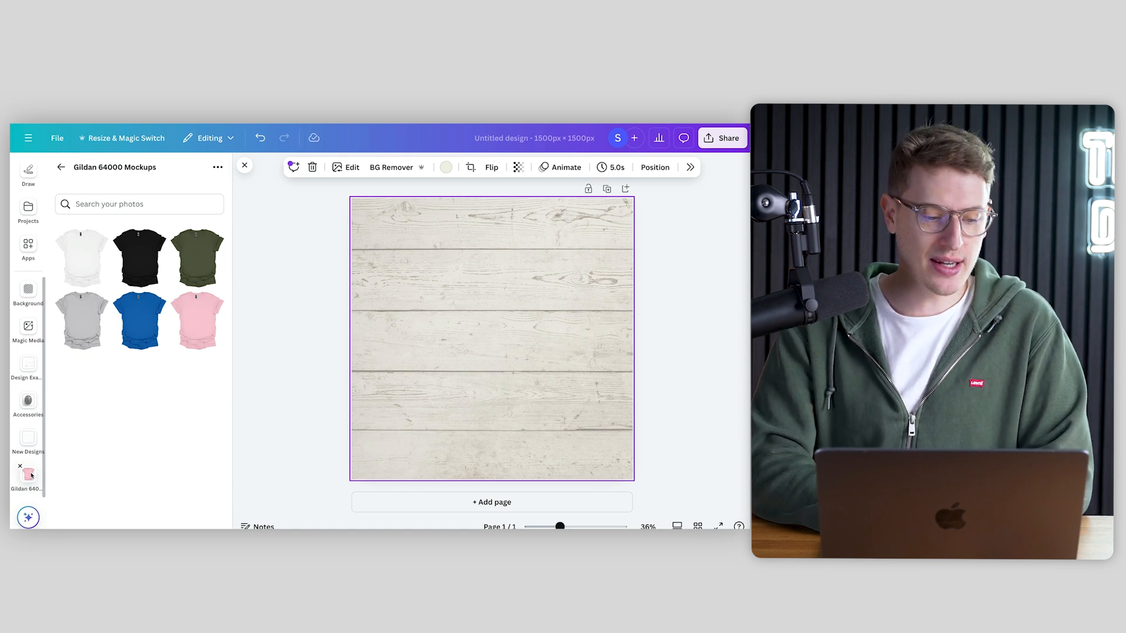
click(139, 258)
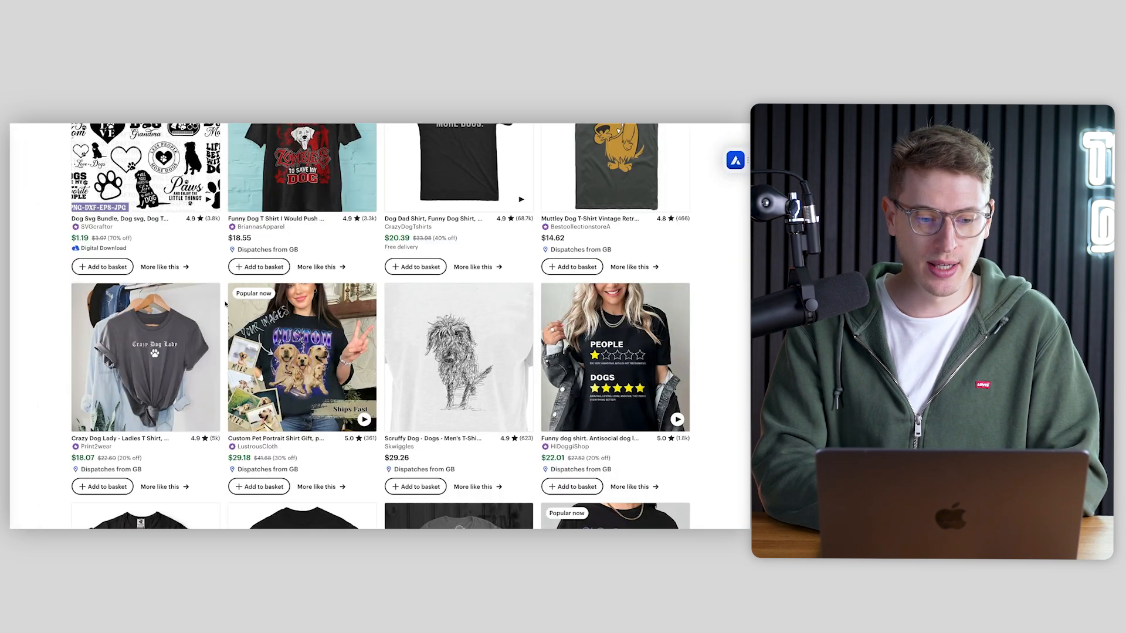
Step: Switch to Etsy and check how much of the image the shirts fill in the funny dog t-shirt listings
scroll(264, 328, up, 8)
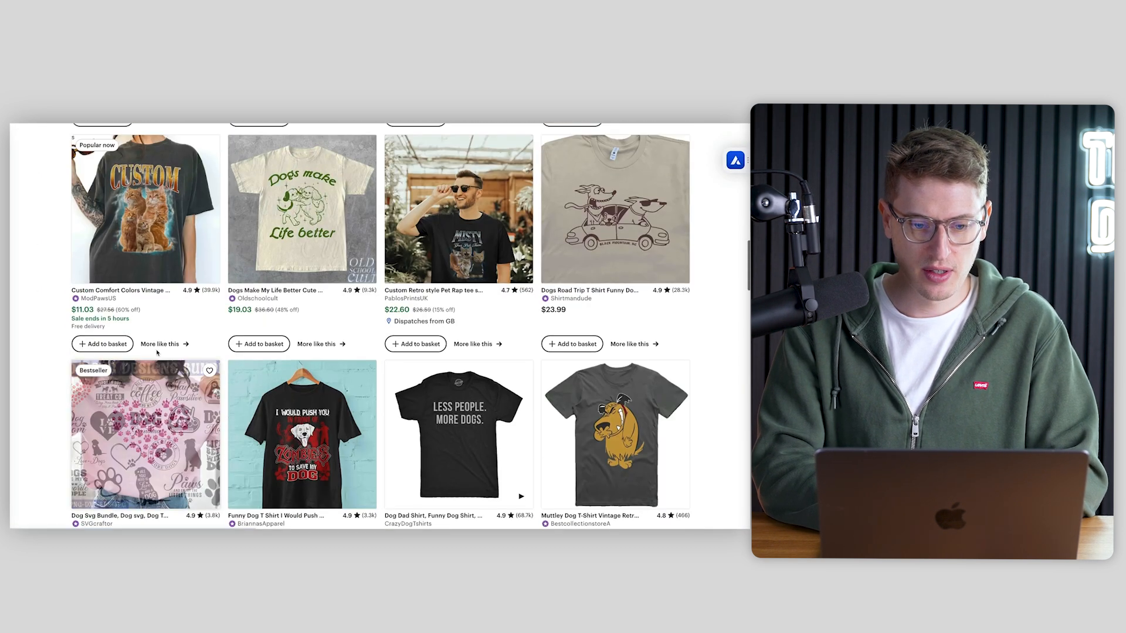
scroll(310, 356, up, 2)
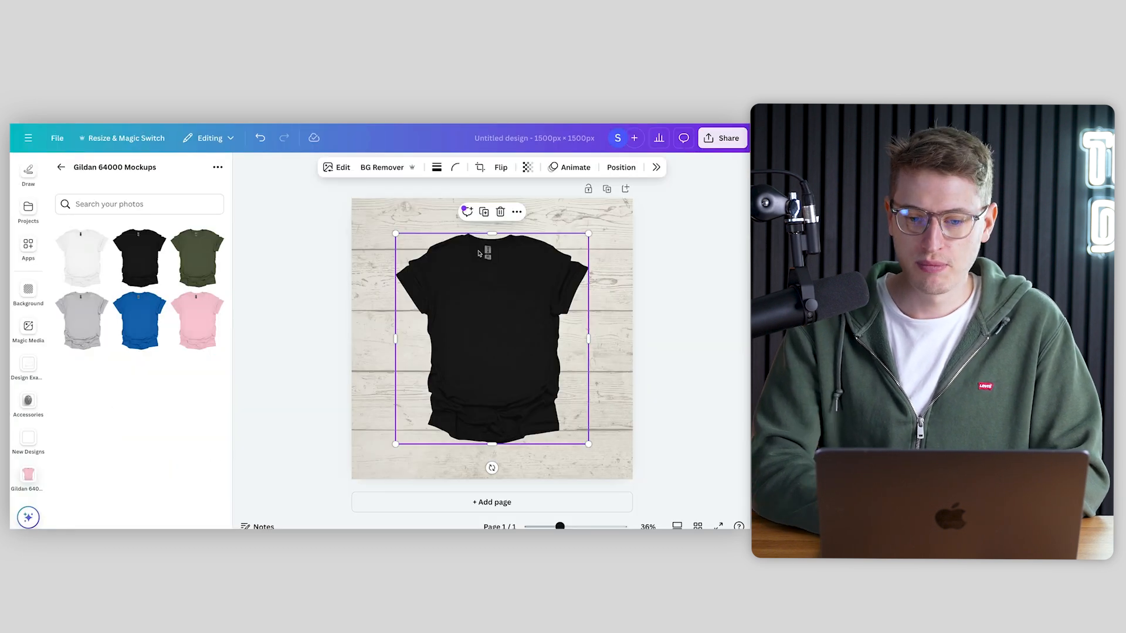
Step: In Canva, enlarge the black shirt to the full page width, flush with the page's upper edge, and replace it with the olive green shirt
drag(396, 234, 344, 222)
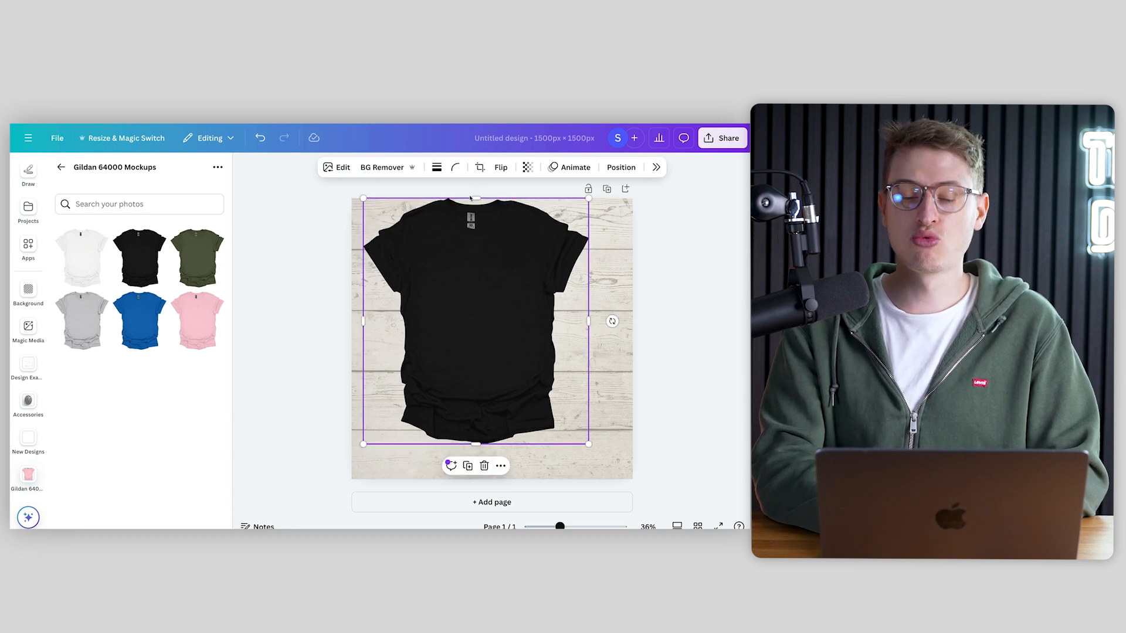
scroll(471, 199, up, 5)
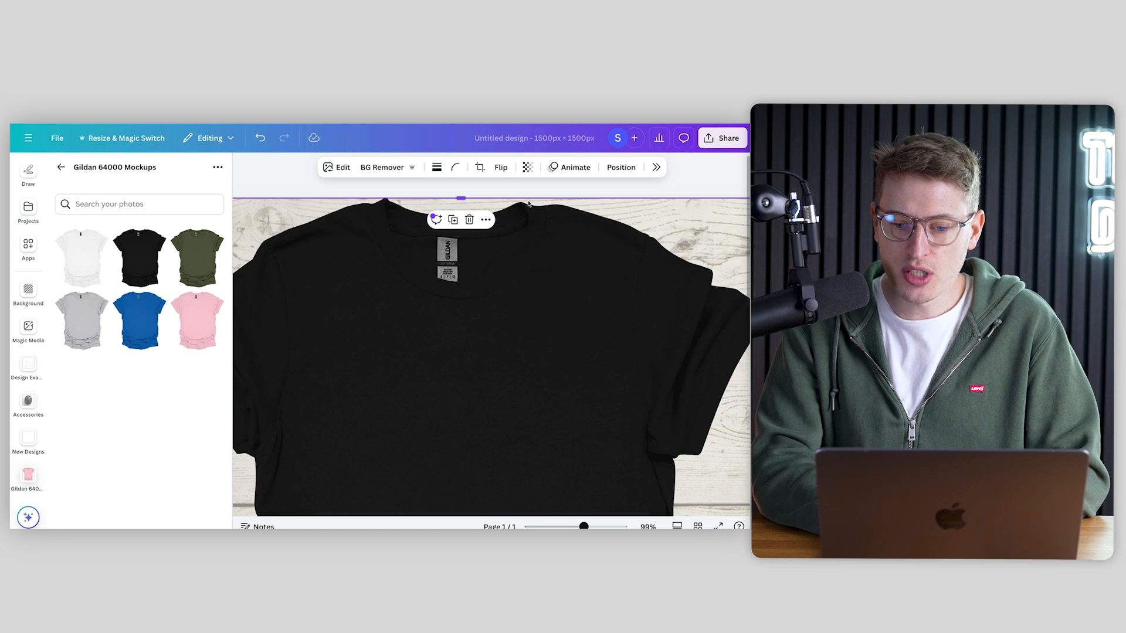
scroll(528, 203, down, 5)
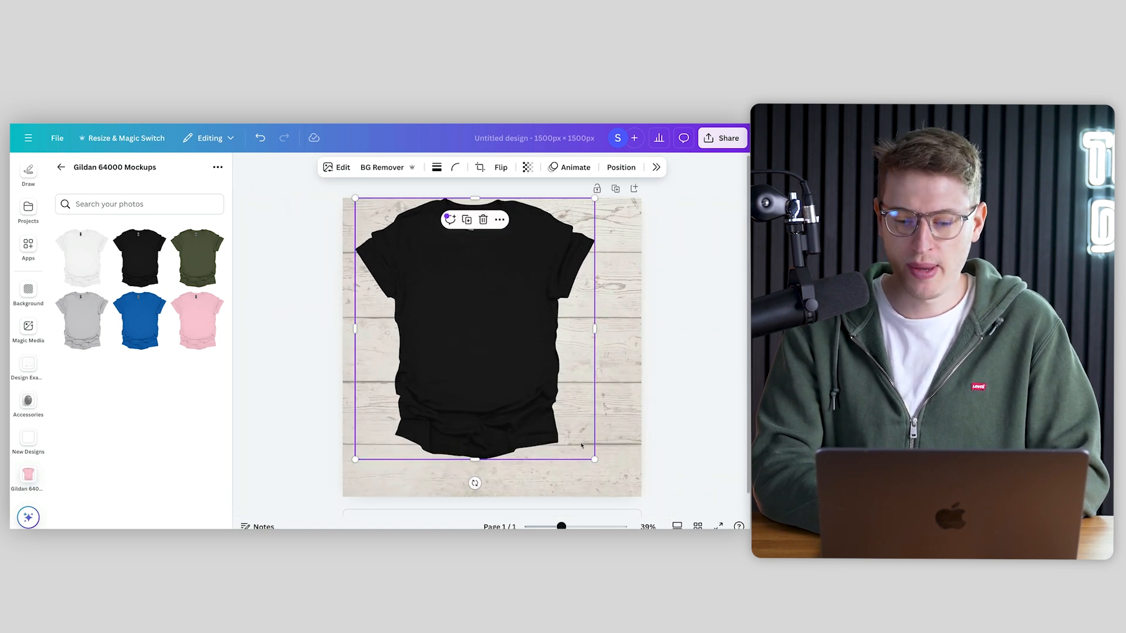
drag(595, 460, 642, 510)
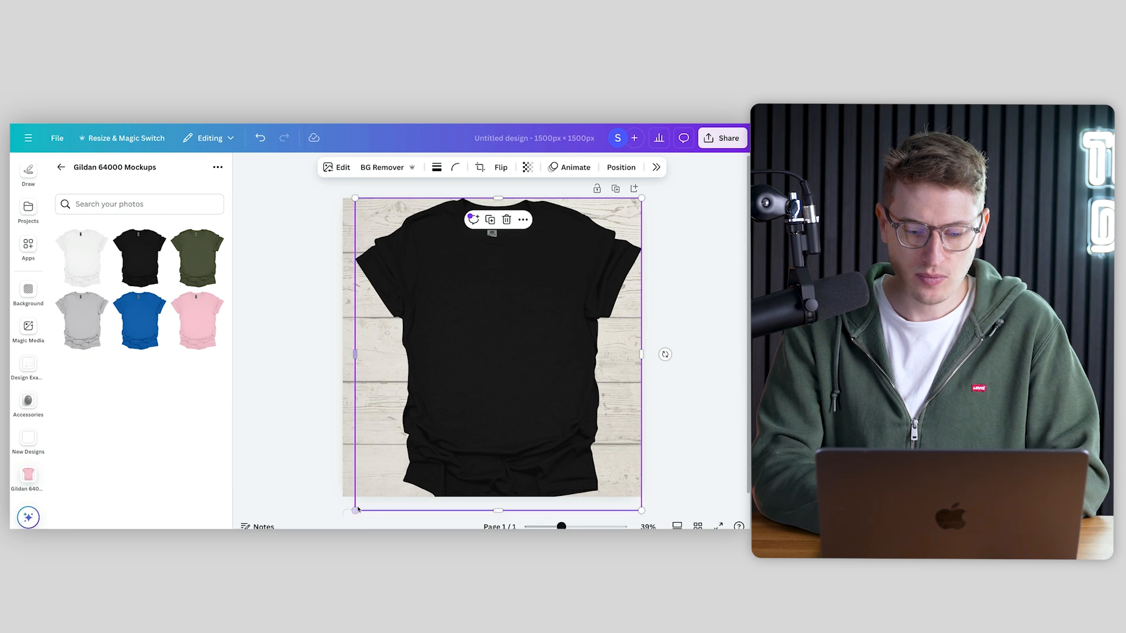
drag(358, 509, 343, 522)
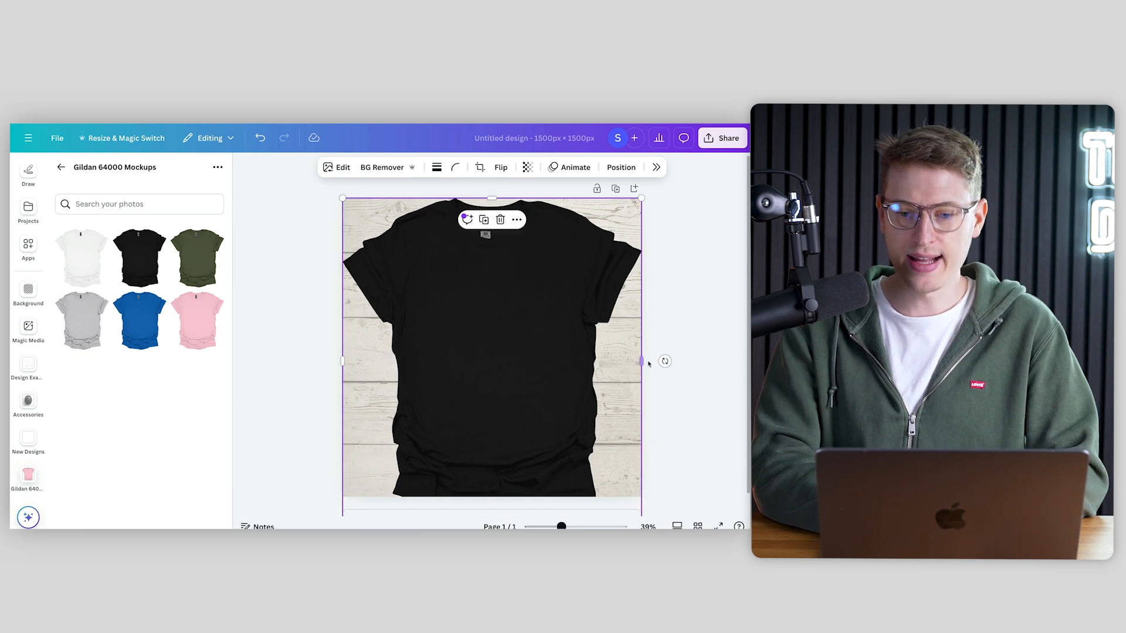
click(703, 352)
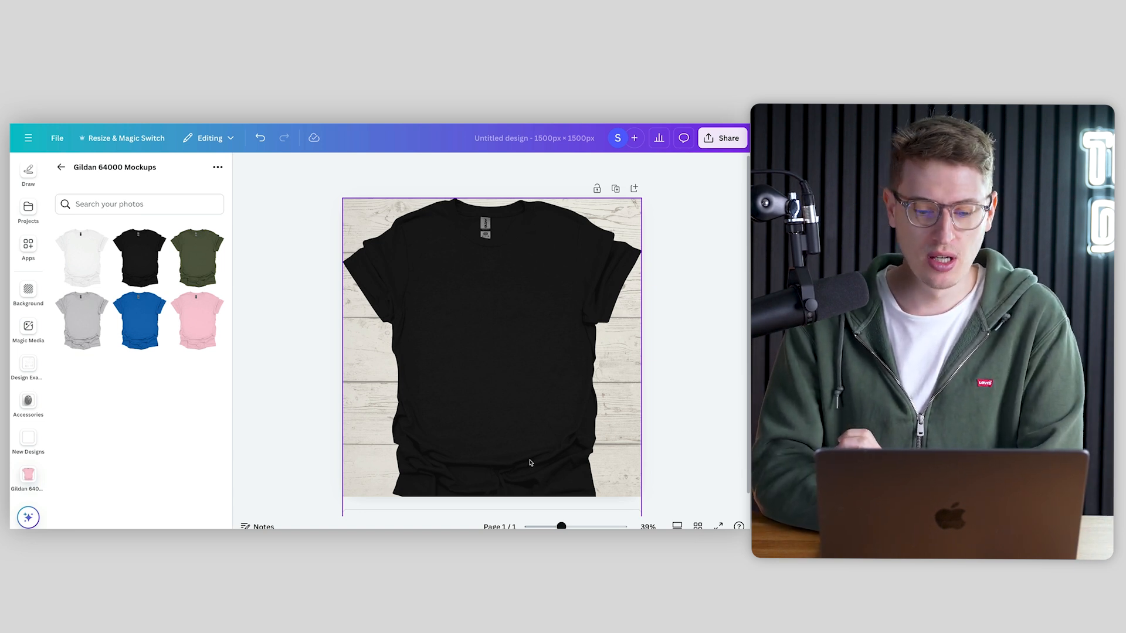
drag(198, 253, 455, 244)
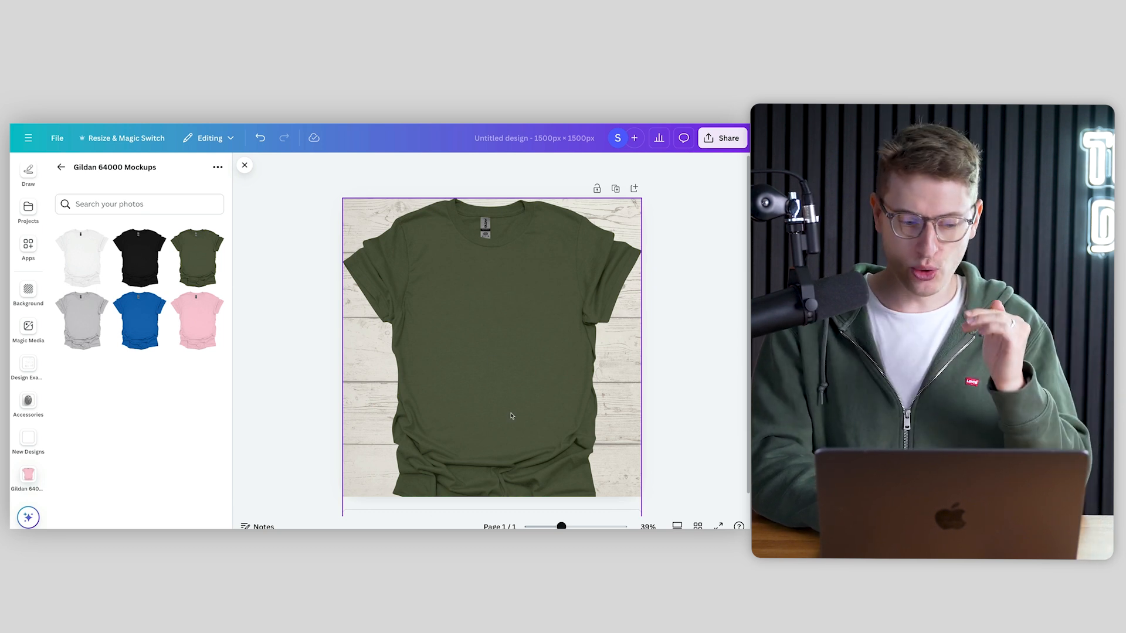
Step: Add the "You can never have too many bicycles" design from the New Designs folder, shrink it and centre it on the shirt's chest
click(30, 442)
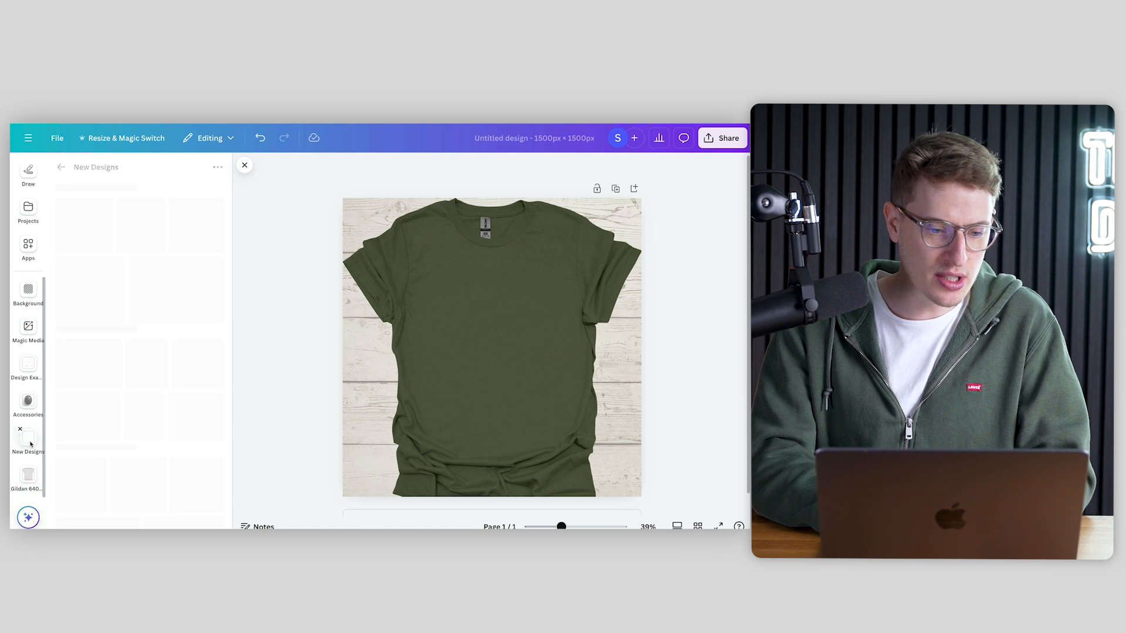
click(85, 321)
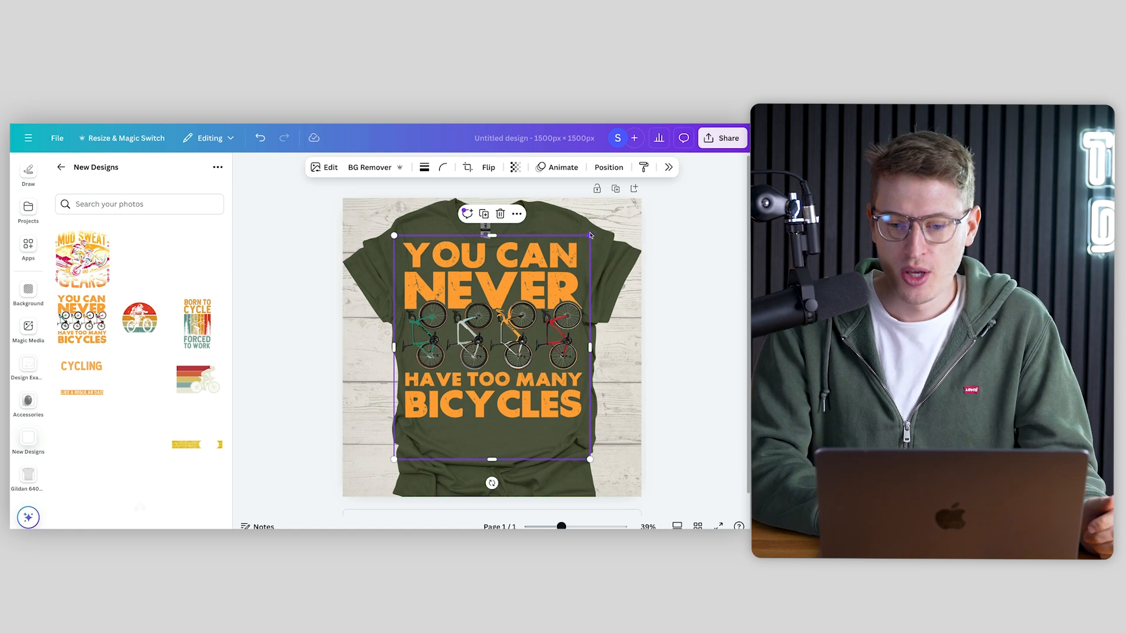
drag(591, 237, 525, 310)
drag(487, 355, 523, 306)
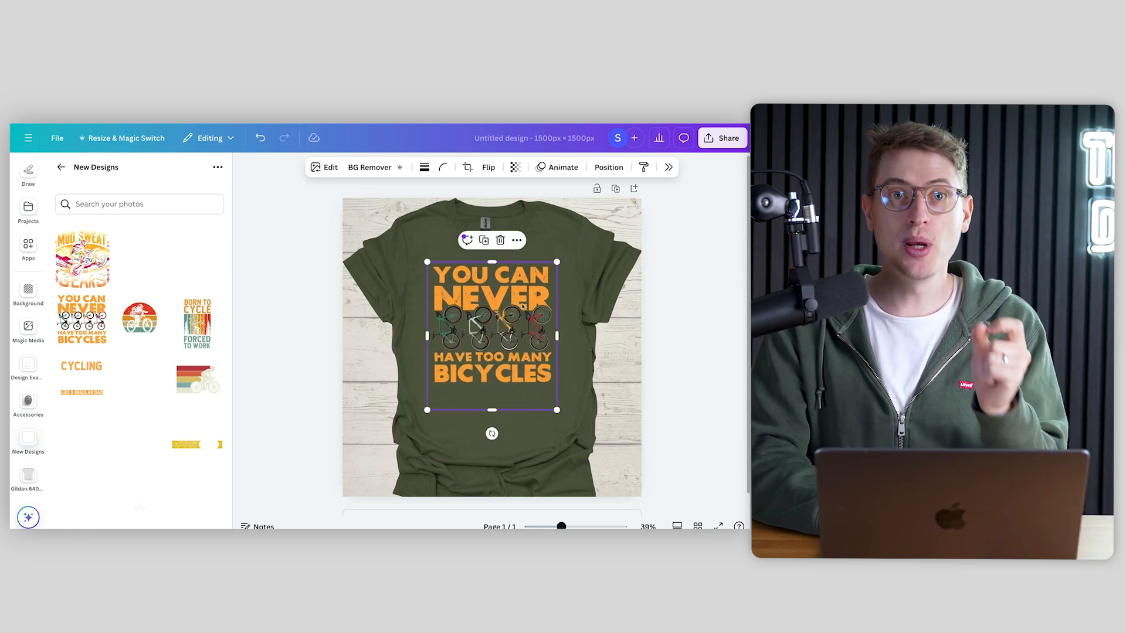
click(696, 289)
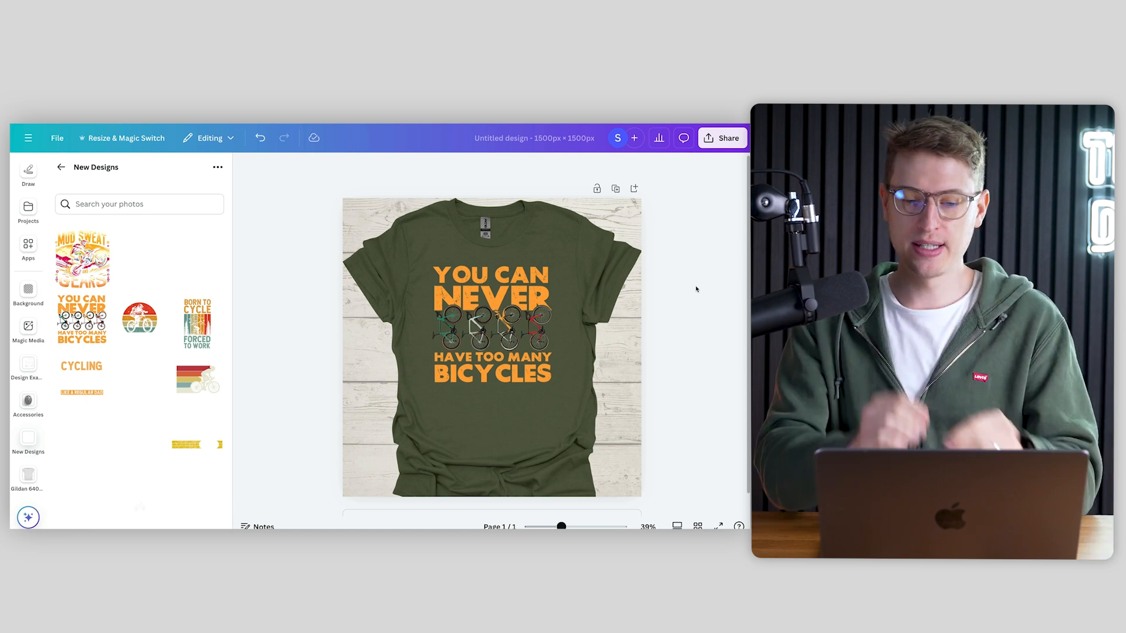
Step: Try the bicycles design low on the shirt, slightly off centre and well towards the shirt's left side
drag(506, 311, 506, 388)
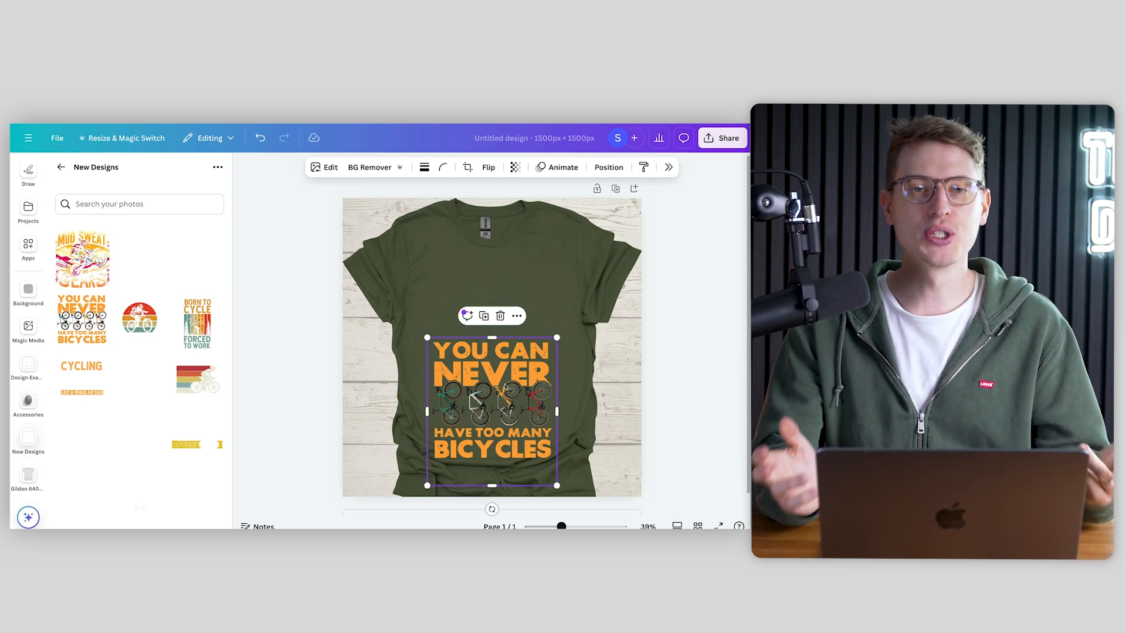
drag(505, 382, 502, 320)
scroll(502, 320, up, 5)
scroll(505, 320, up, 2)
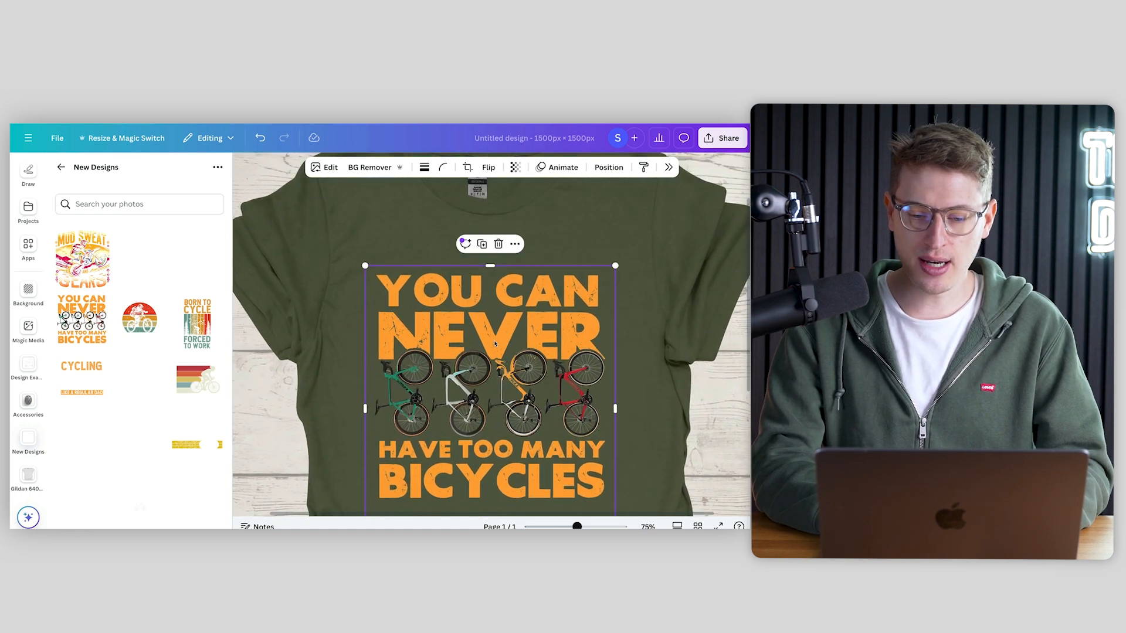
mouse_move(495, 344)
mouse_down()
mouse_move(494, 295)
mouse_move(499, 344)
mouse_up()
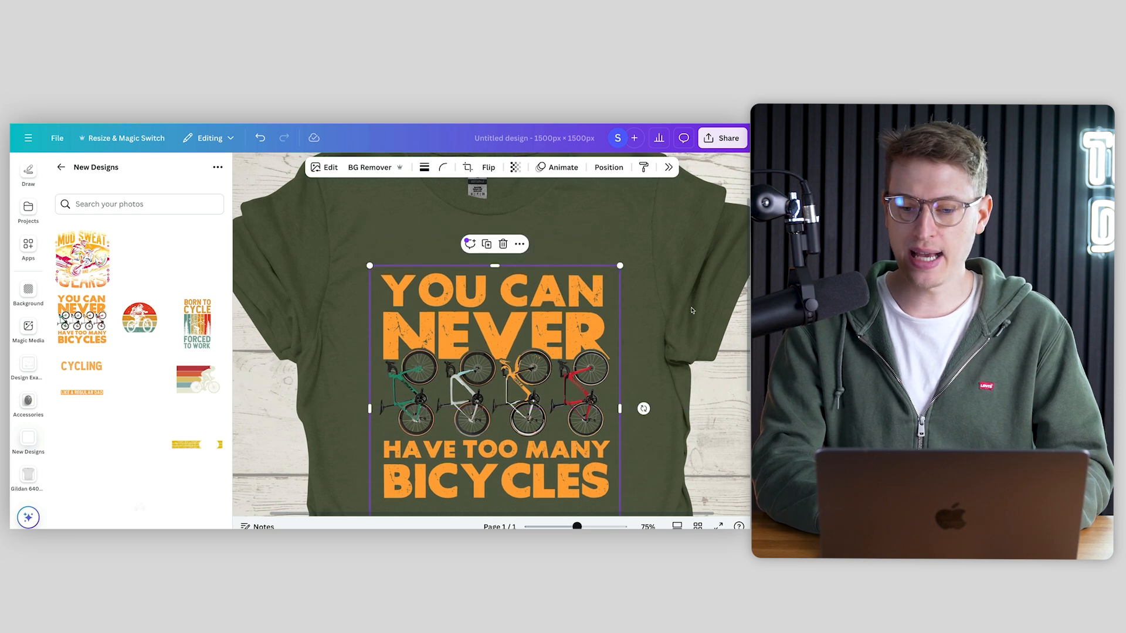
drag(465, 390, 405, 389)
scroll(472, 372, down, 1)
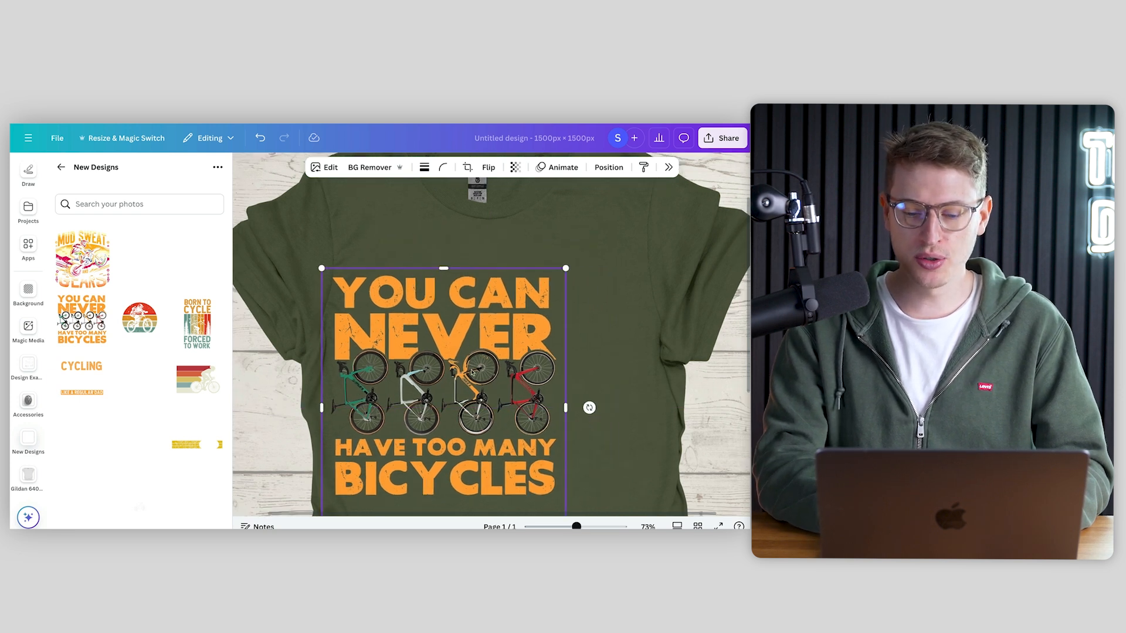
Step: Enlarge the bicycles design to nearly the width of the shirt's body and centre it horizontally on the page
scroll(473, 373, down, 5)
drag(541, 288, 581, 271)
drag(528, 311, 545, 323)
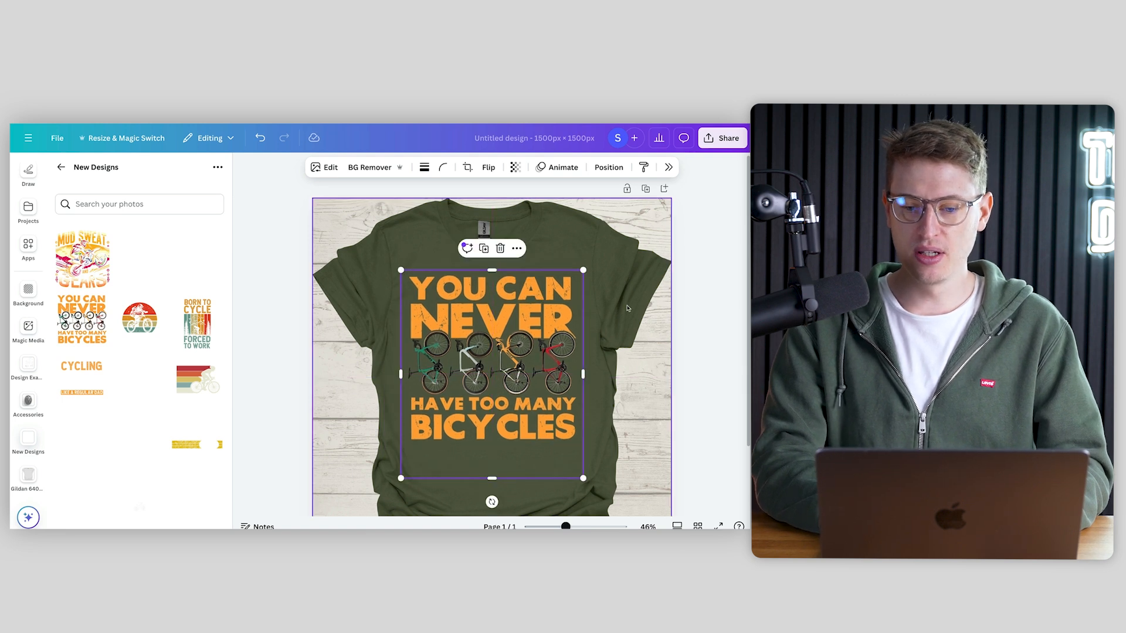
click(614, 304)
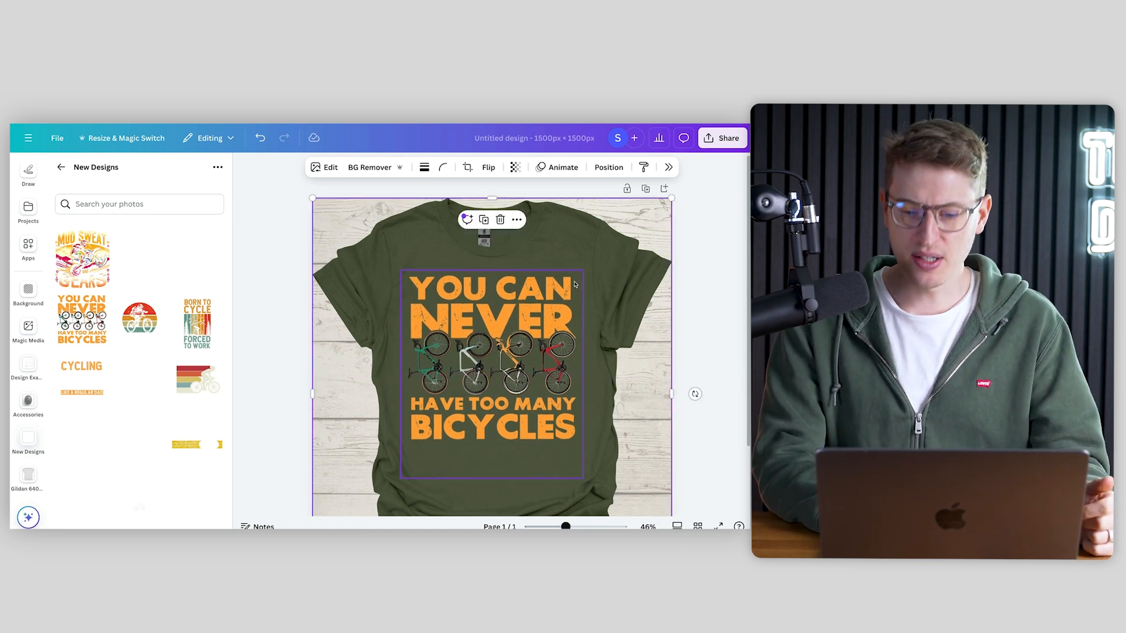
click(493, 275)
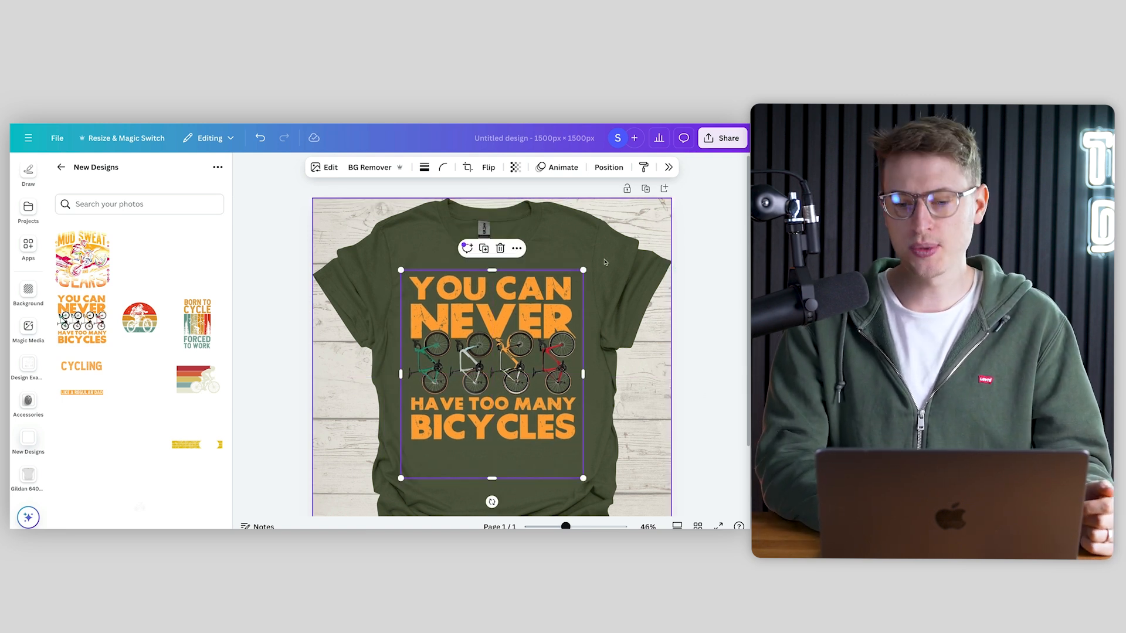
Step: Shrink the bicycles design slightly about its centre and nudge it a little lower on the shirt's chest
drag(583, 270, 540, 311)
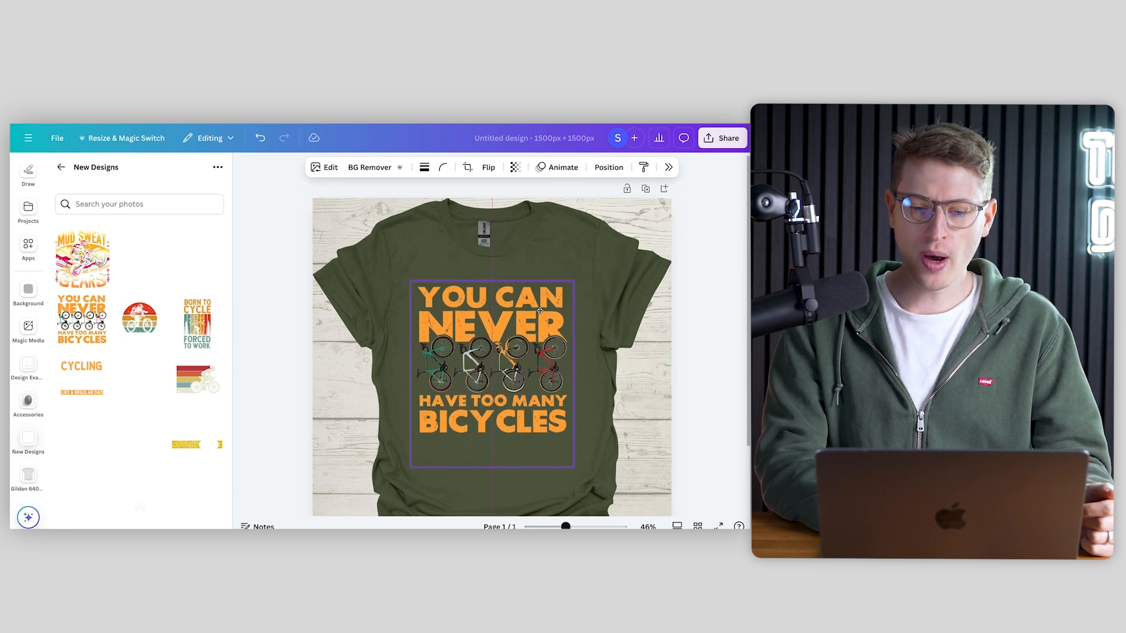
click(731, 301)
scroll(666, 311, down, 3)
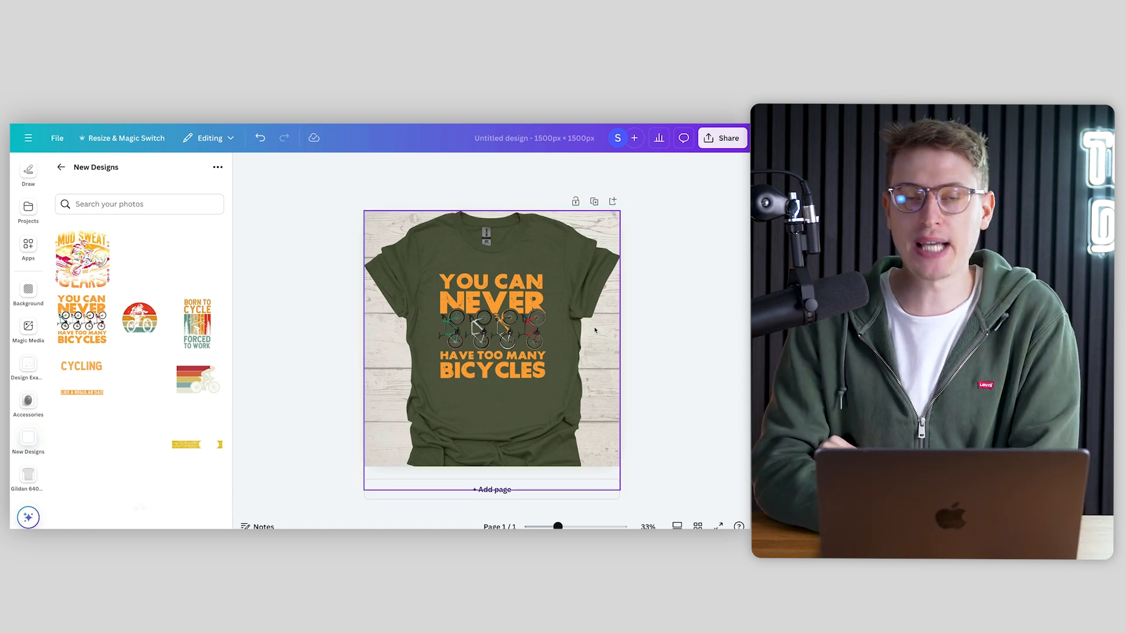
click(522, 328)
drag(521, 328, 522, 333)
click(604, 308)
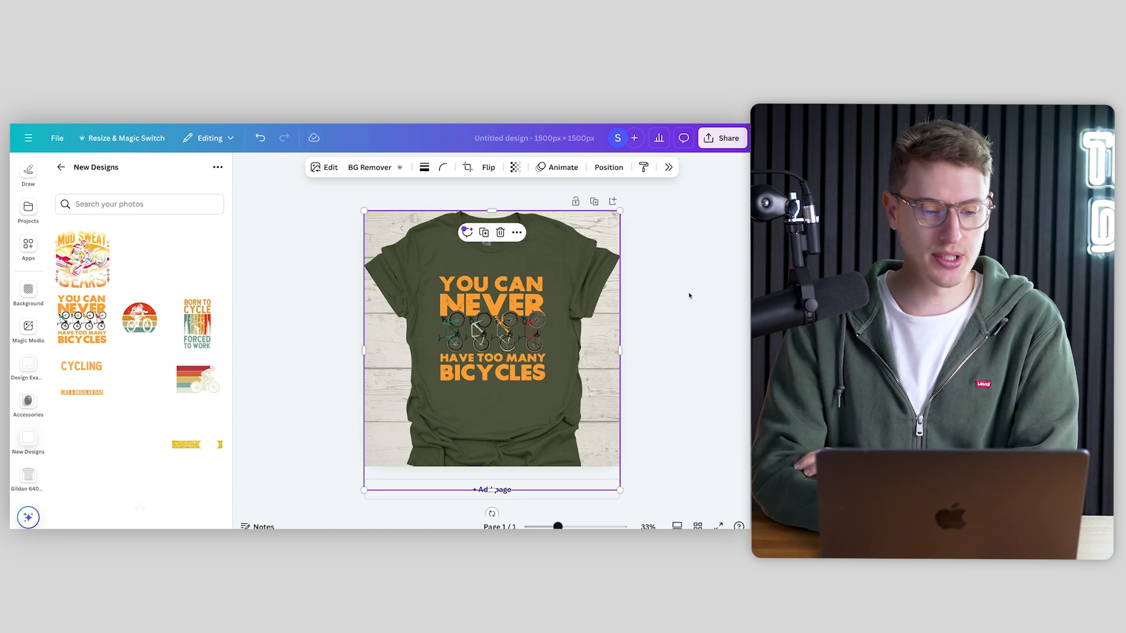
Step: Try the red bicycle helmet photo from the Accessories folder on the mockup and delete it
click(28, 402)
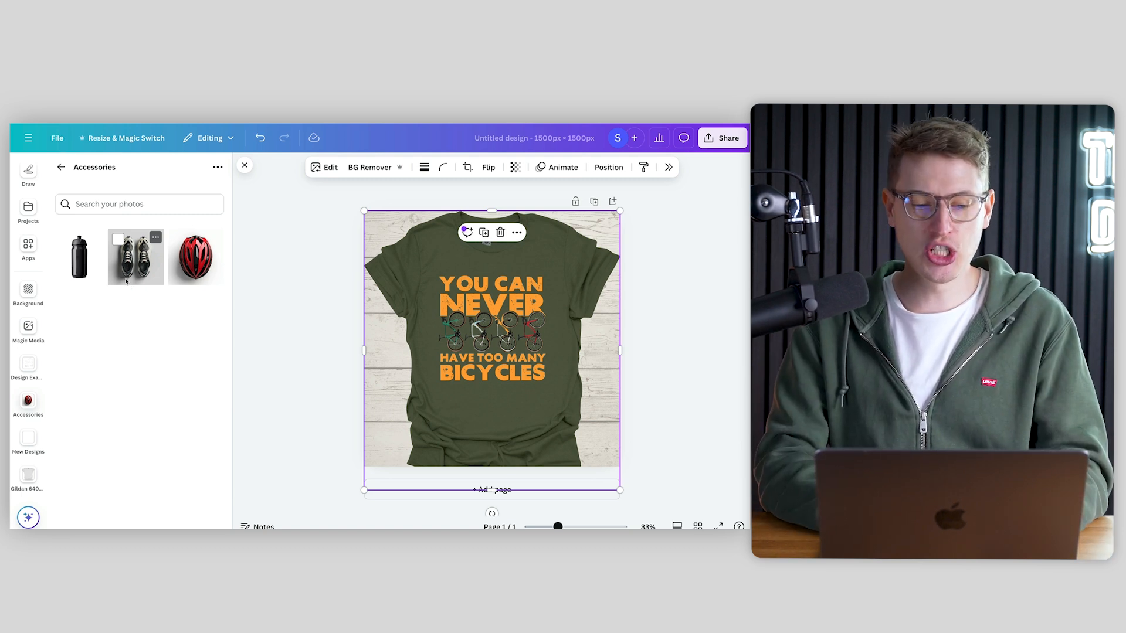
click(195, 258)
mouse_move(471, 306)
mouse_down()
mouse_move(446, 307)
mouse_move(456, 306)
mouse_up()
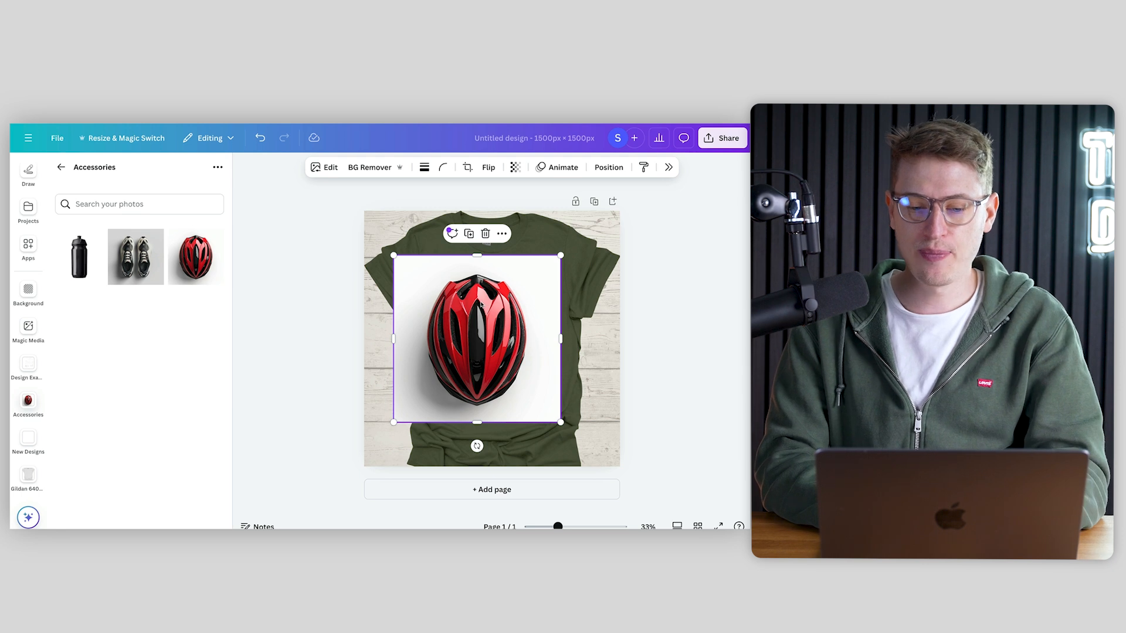
key(Delete)
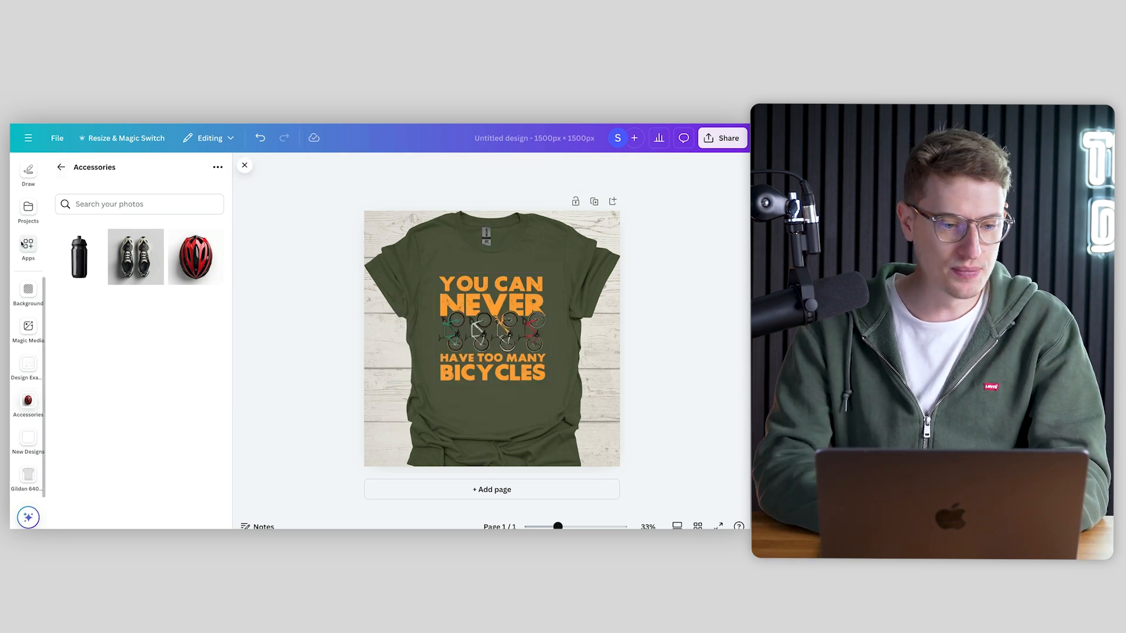
Step: Search Canva's elements for "helmet" photos
scroll(28, 211, up, 3)
click(26, 206)
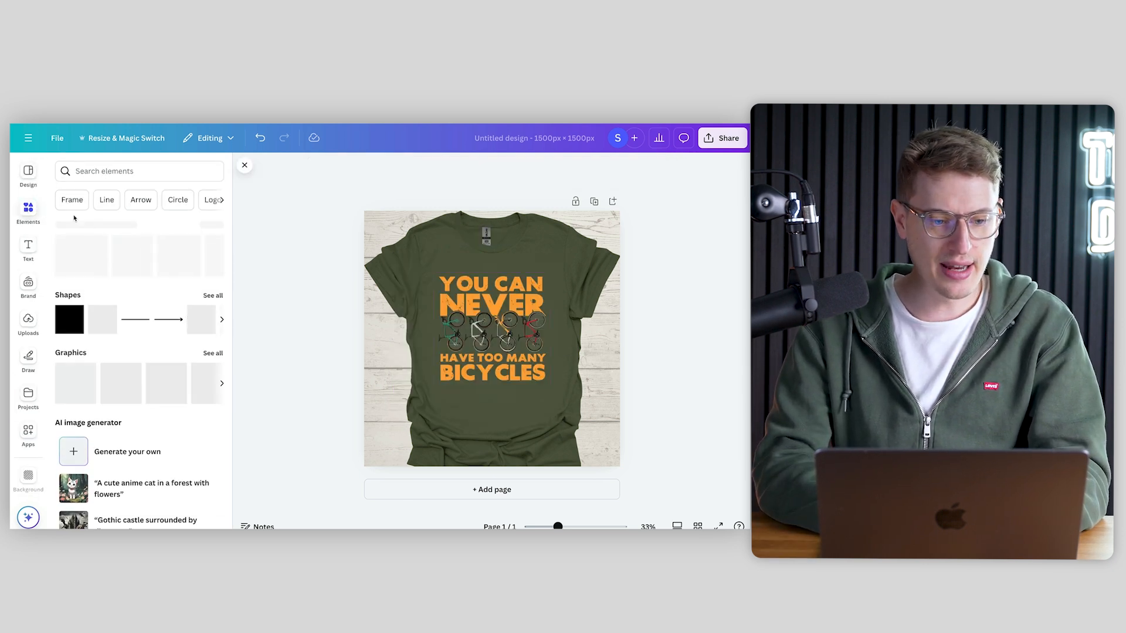
click(127, 176)
text(helmet)
key(Return)
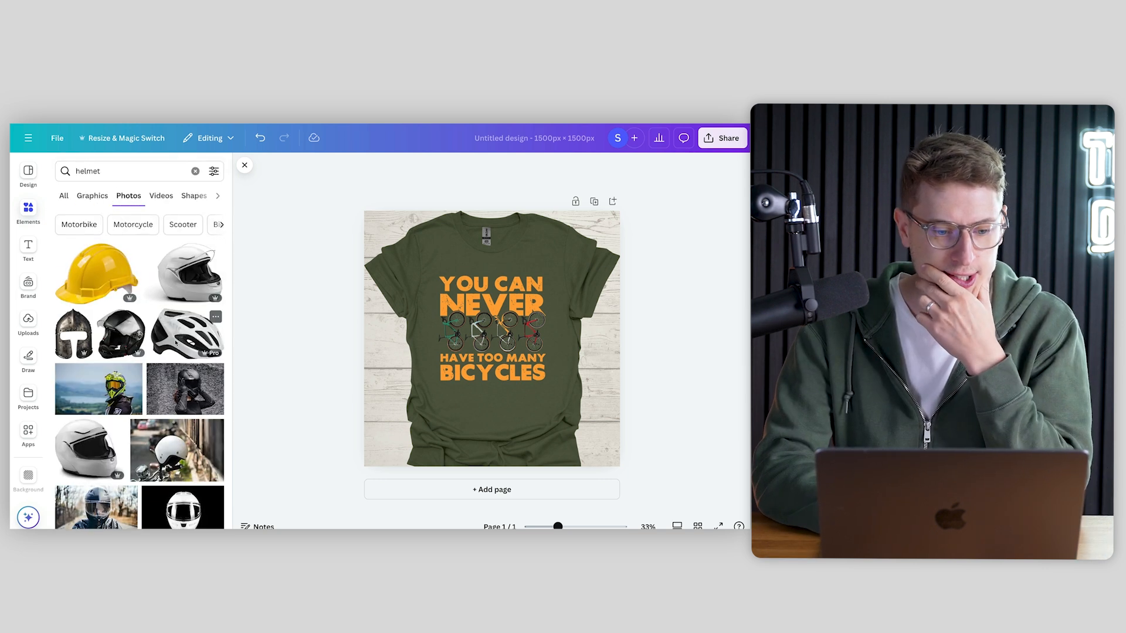
Step: Try the white bicycle helmet photo, shrunk and partly off the page in its lower-left corner, and delete it
click(180, 342)
drag(472, 343, 456, 375)
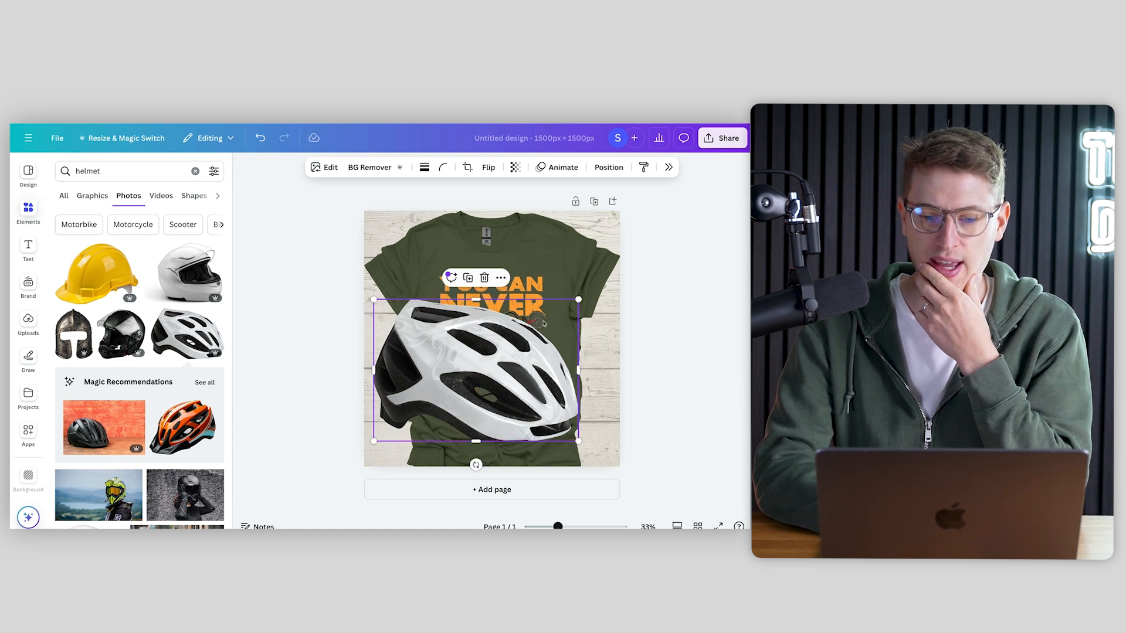
drag(581, 302, 409, 422)
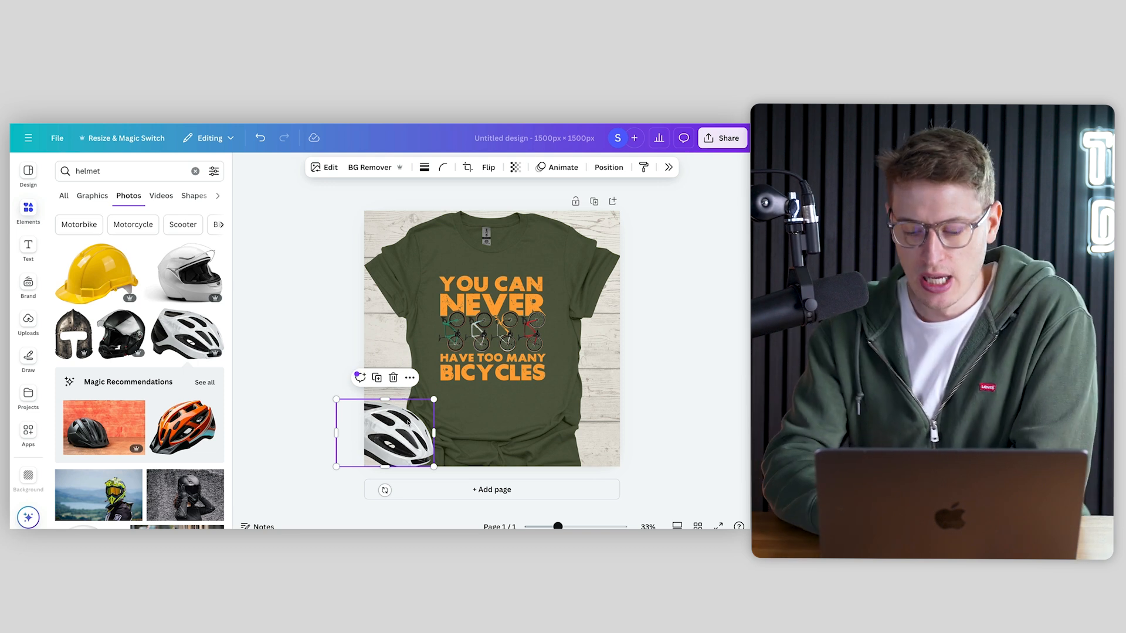
key(Delete)
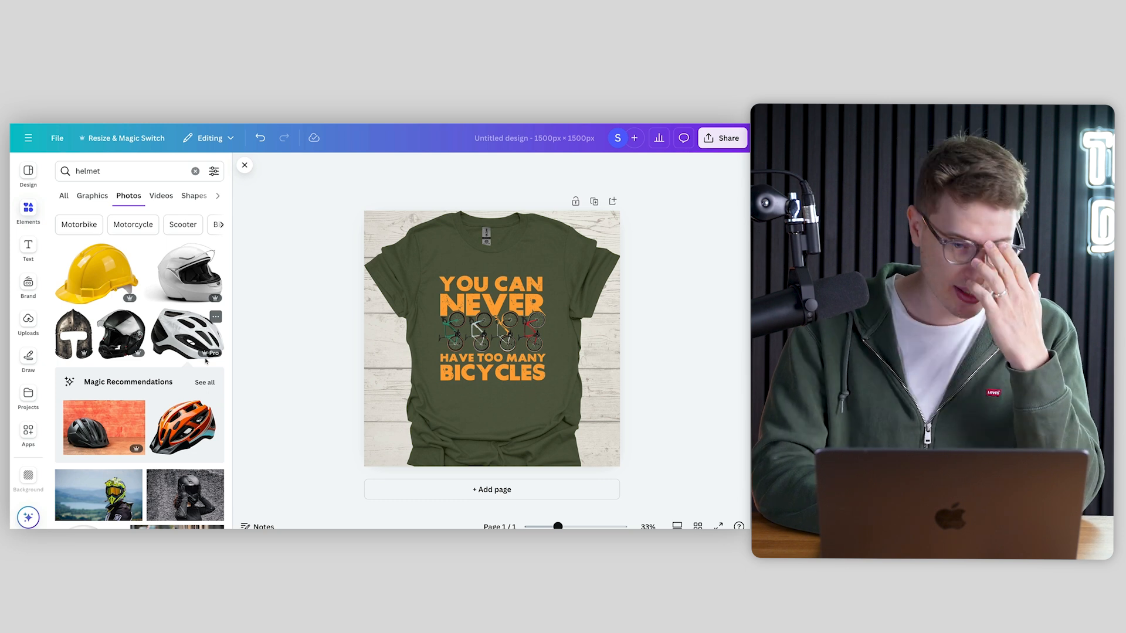
Step: Change the photo search to "flat lay helmet" and browse the results
click(76, 172)
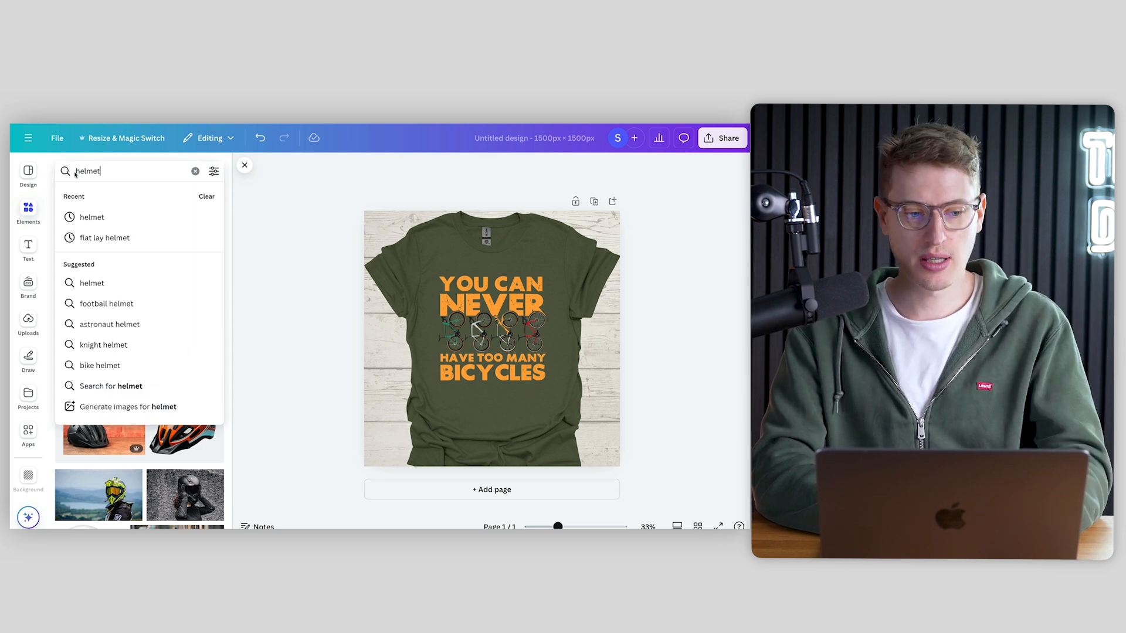
text(flat lay)
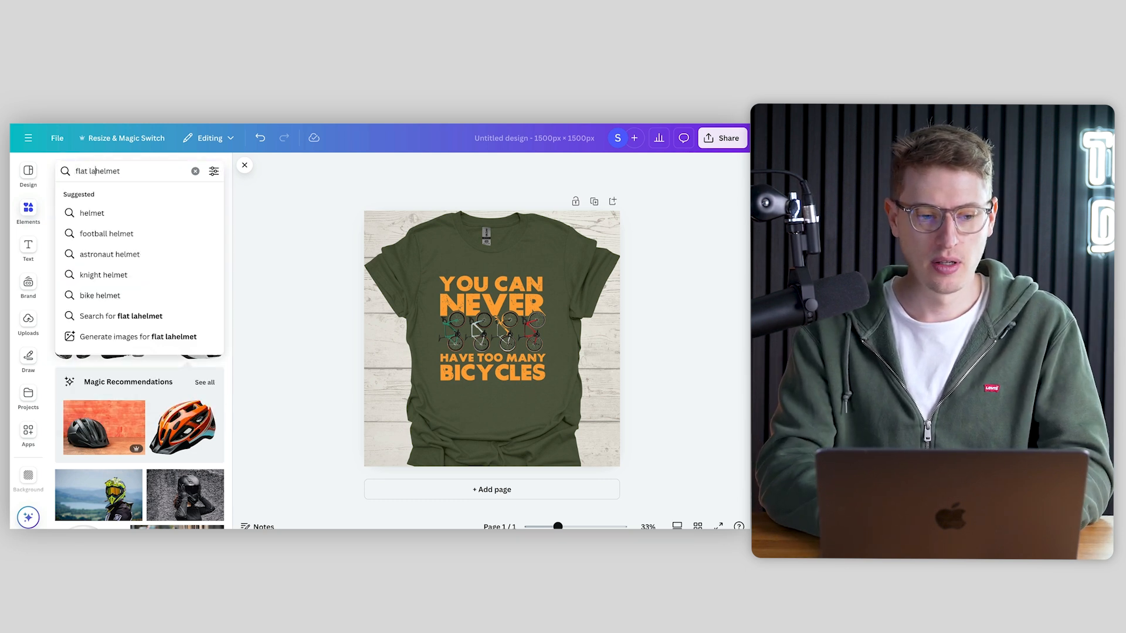
key(Return)
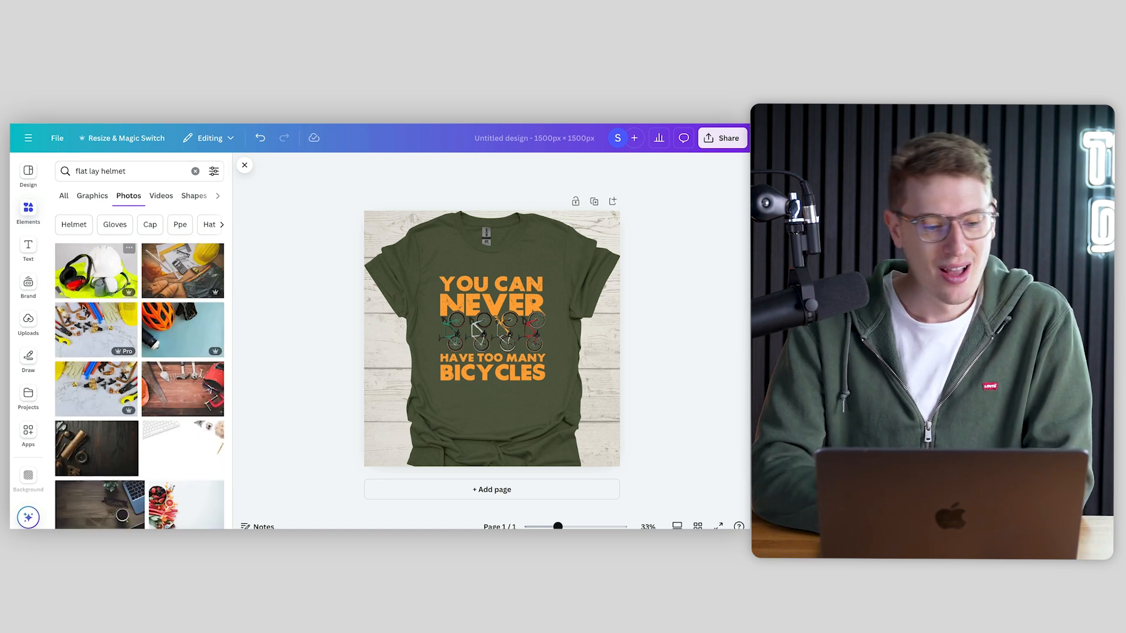
scroll(84, 310, down, 5)
scroll(95, 377, up, 5)
Step: Add the flat lay photo of an orange helmet on a blue surface and remove its background
click(188, 332)
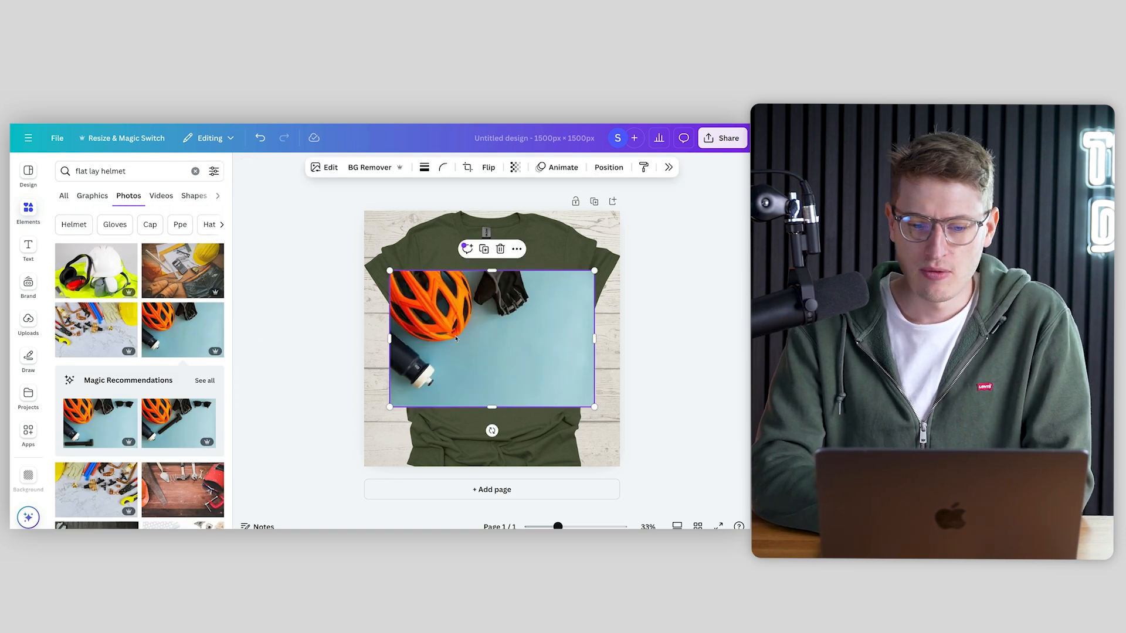
drag(455, 339, 456, 346)
click(368, 169)
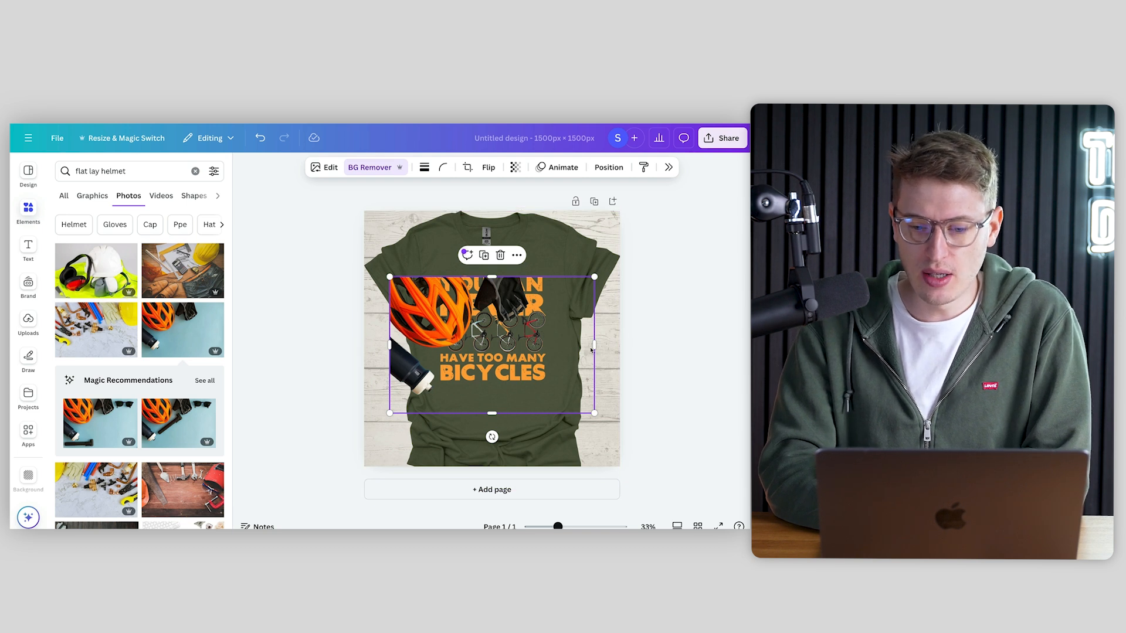
Step: Crop the photo to the orange helmet, try it enlarged in the page's upper-left corner and delete it
drag(455, 332, 457, 299)
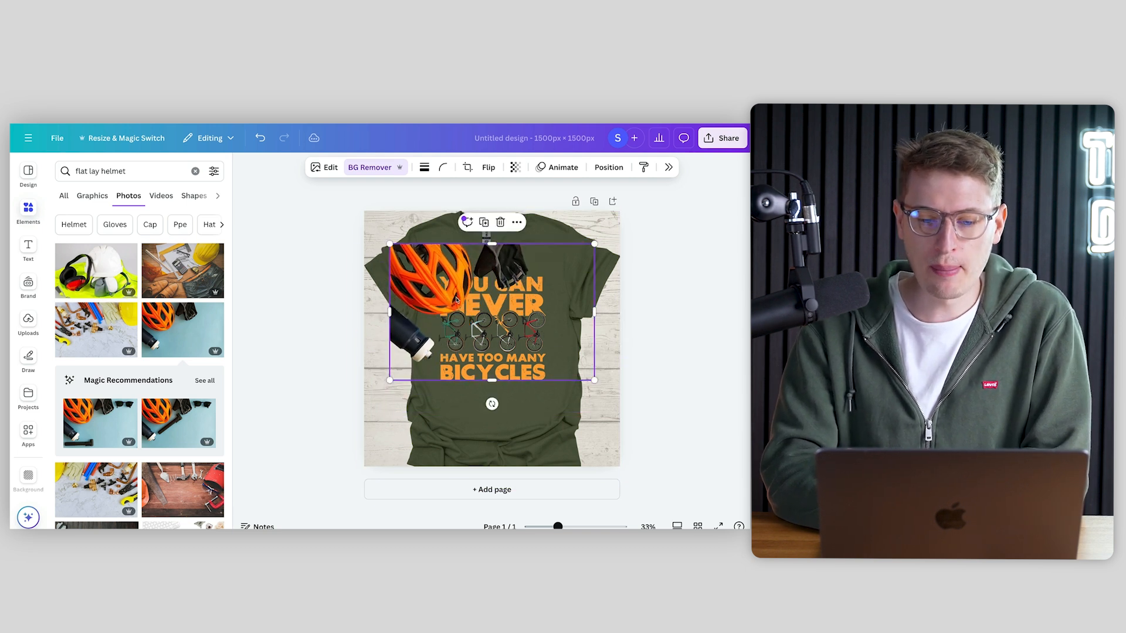
drag(594, 313, 473, 307)
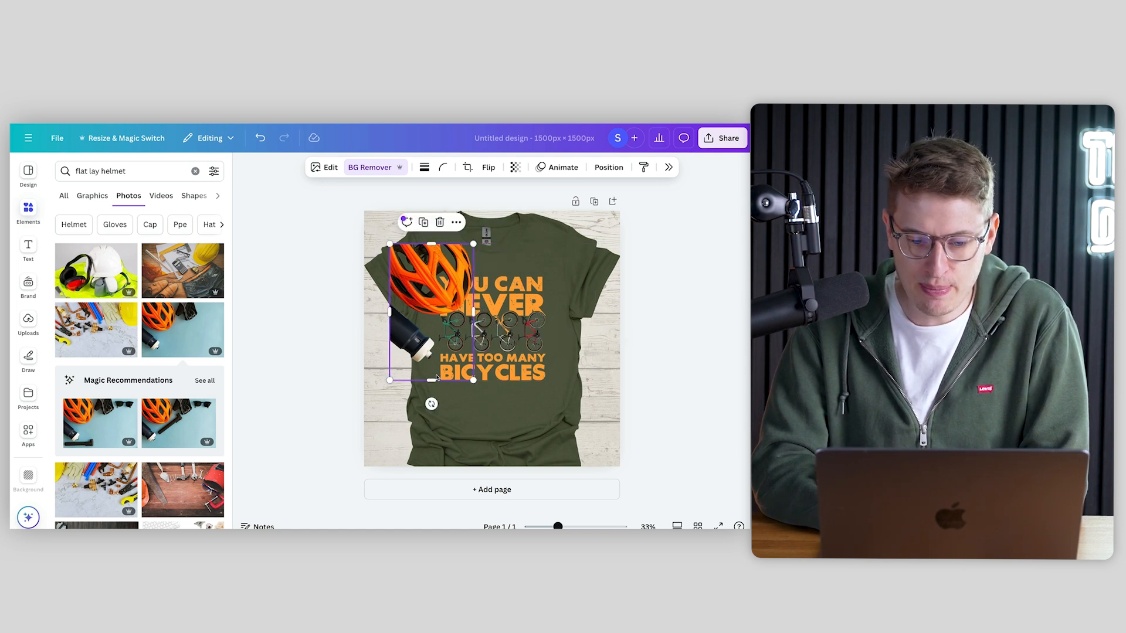
drag(433, 383, 483, 318)
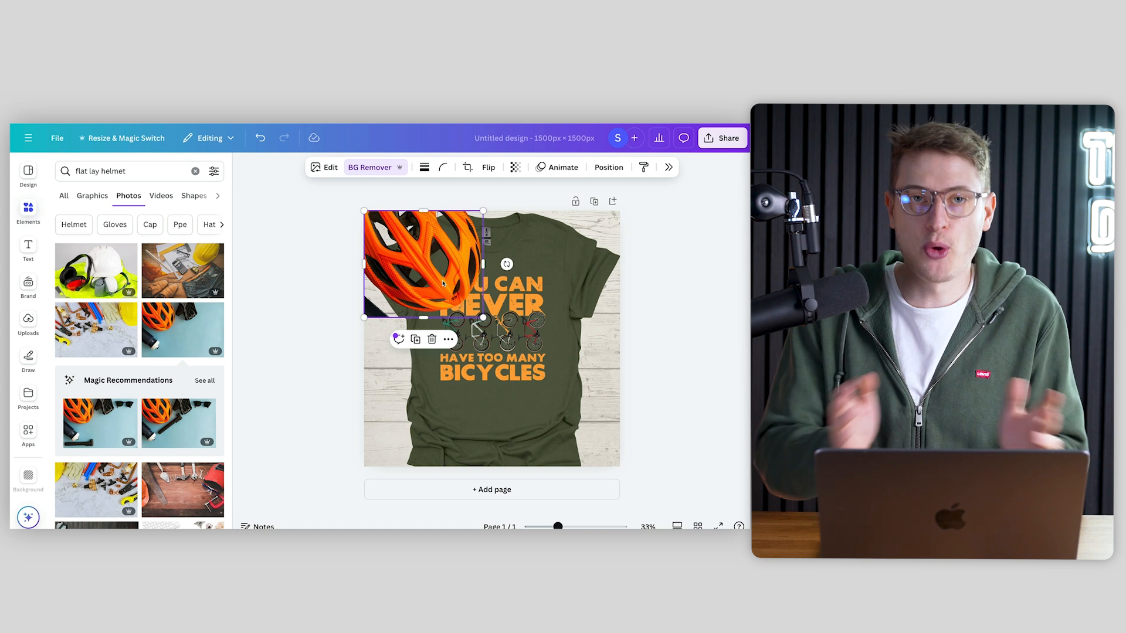
drag(443, 284, 443, 284)
key(Delete)
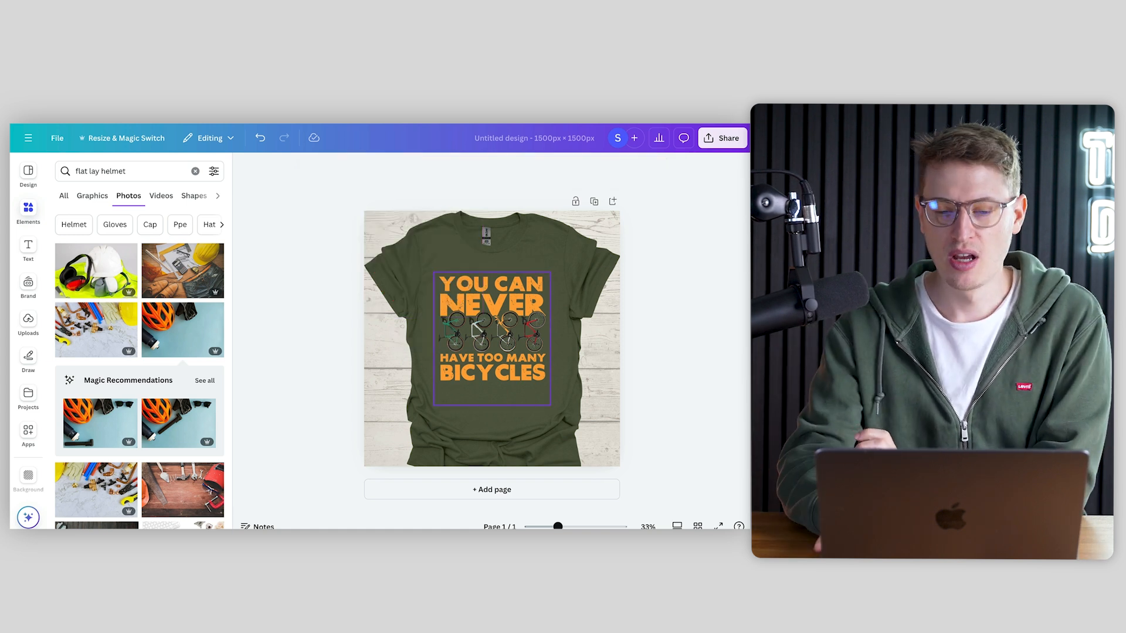
scroll(76, 362, down, 10)
scroll(77, 362, up, 10)
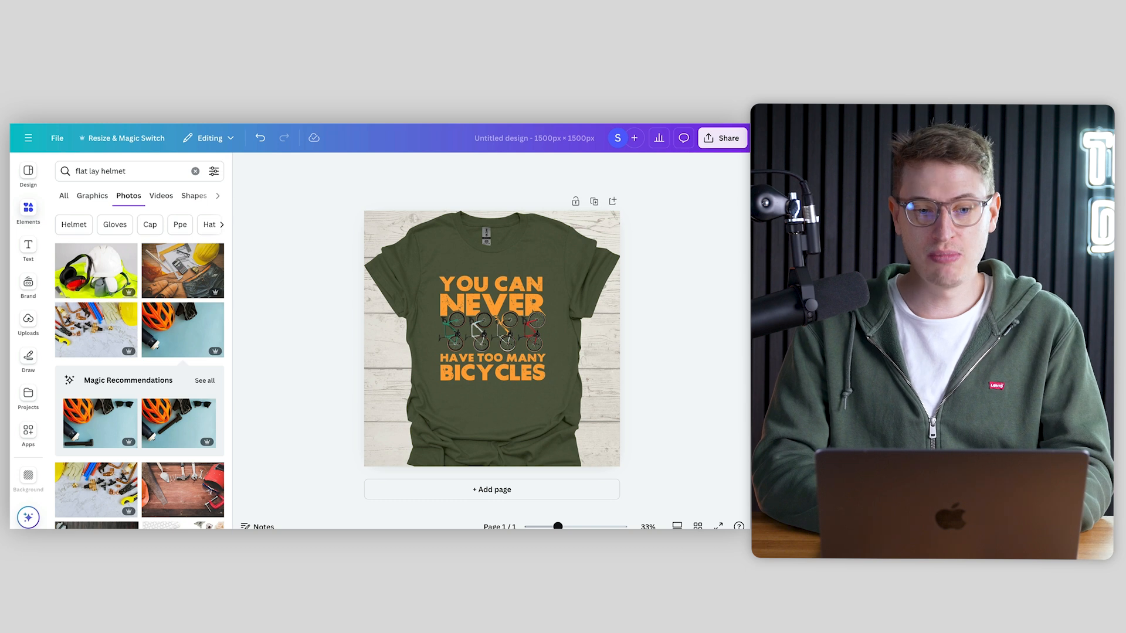
Step: Open Google's home page in a new browser tab
key(super+t)
text(googlr)
key(Return)
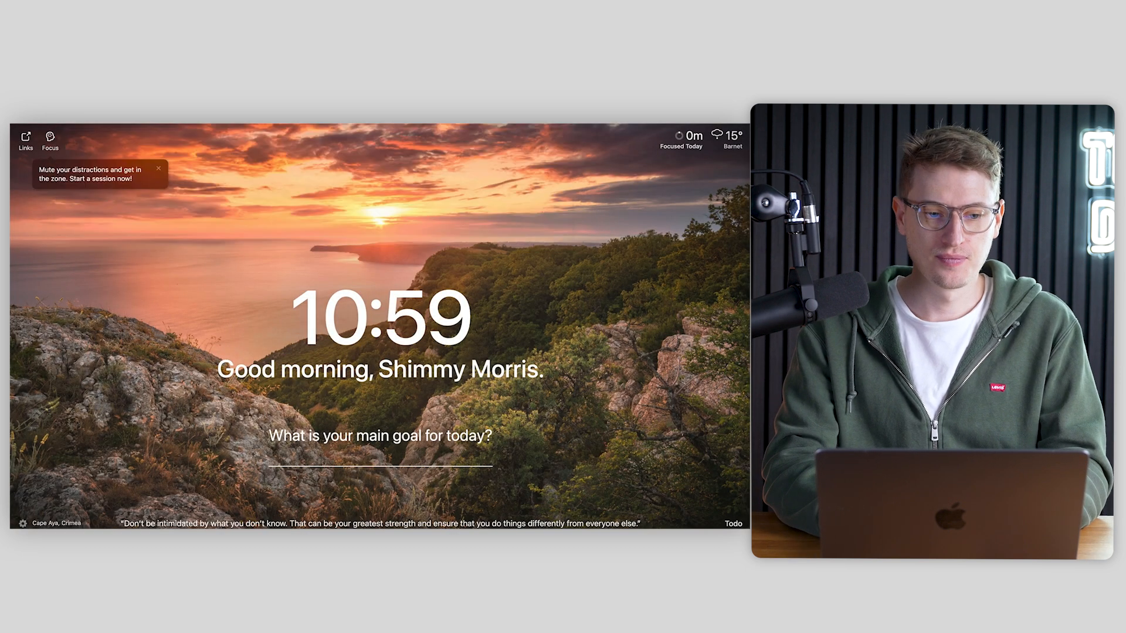
click(198, 216)
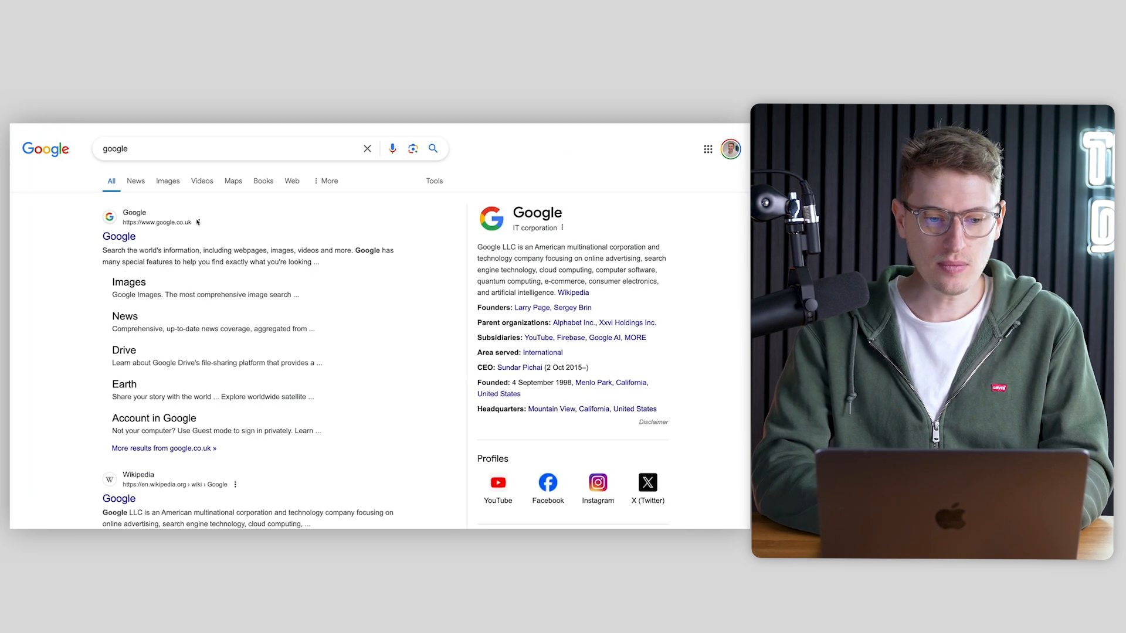
click(130, 237)
Step: Search Google Images for "flat lay helmet" and look through the results for a usable bicycle helmet
text(flat la)
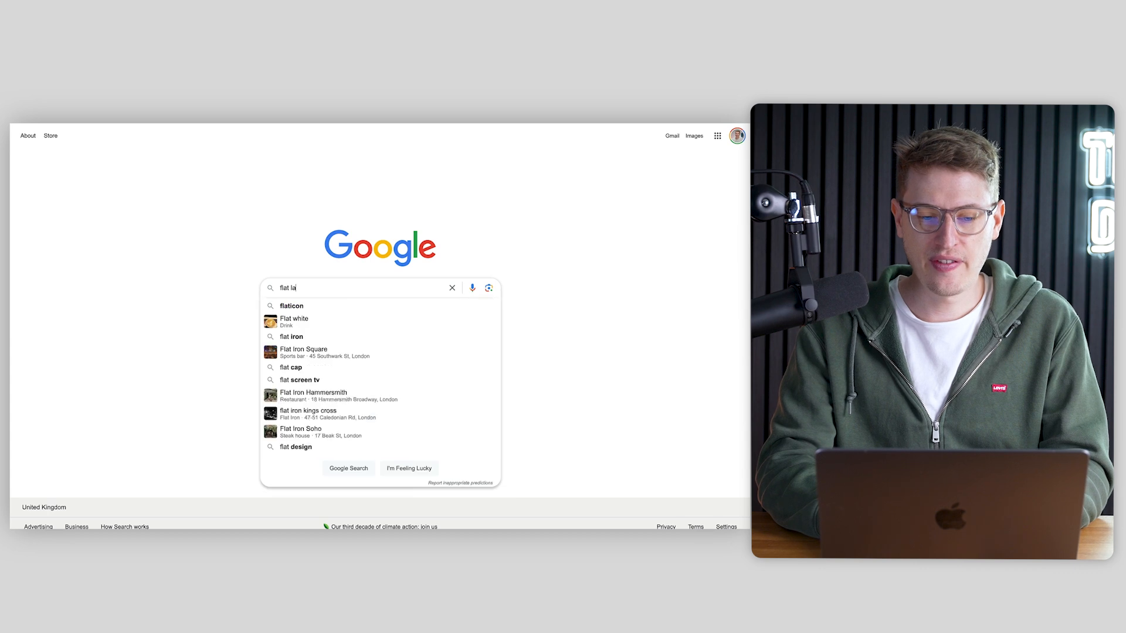
text(y helmet)
key(Return)
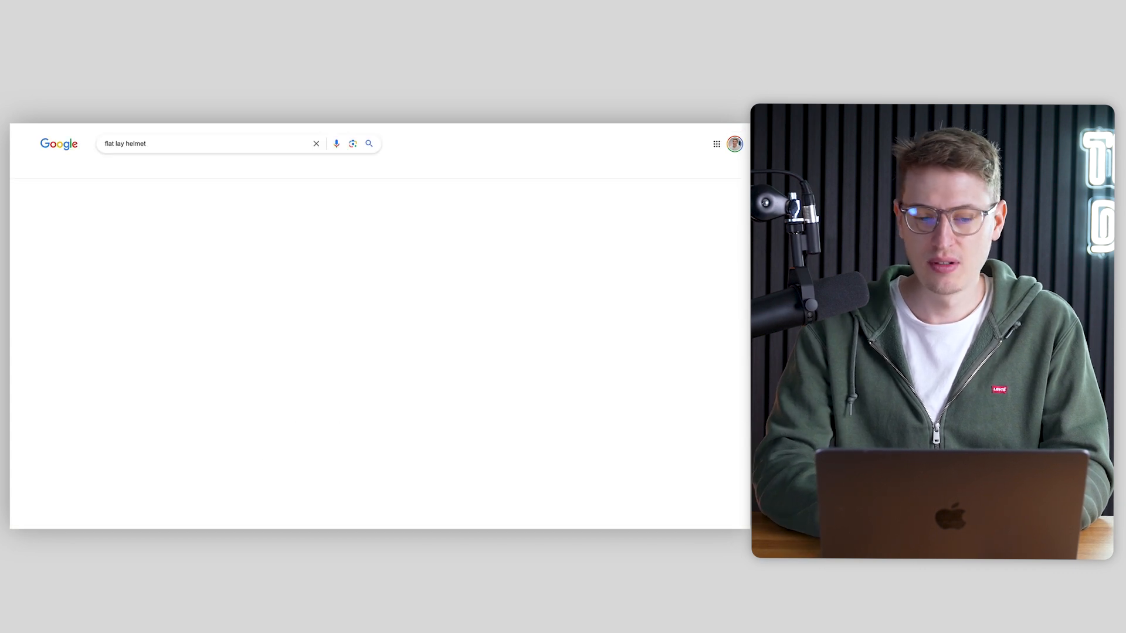
click(133, 169)
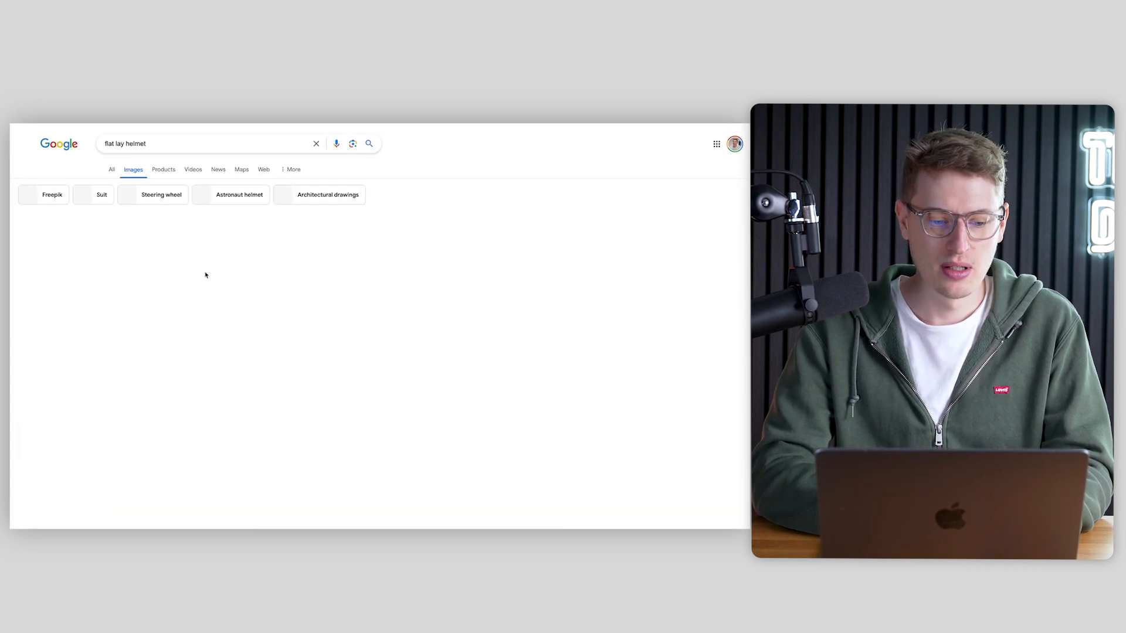
scroll(305, 326, down, 2)
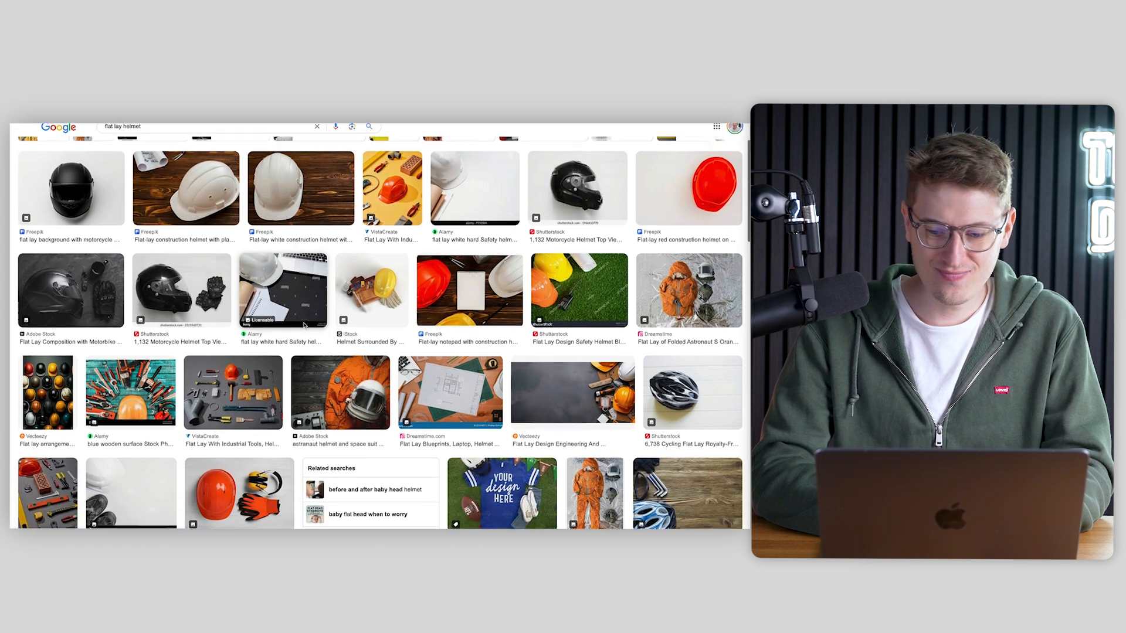
scroll(697, 398, down, 6)
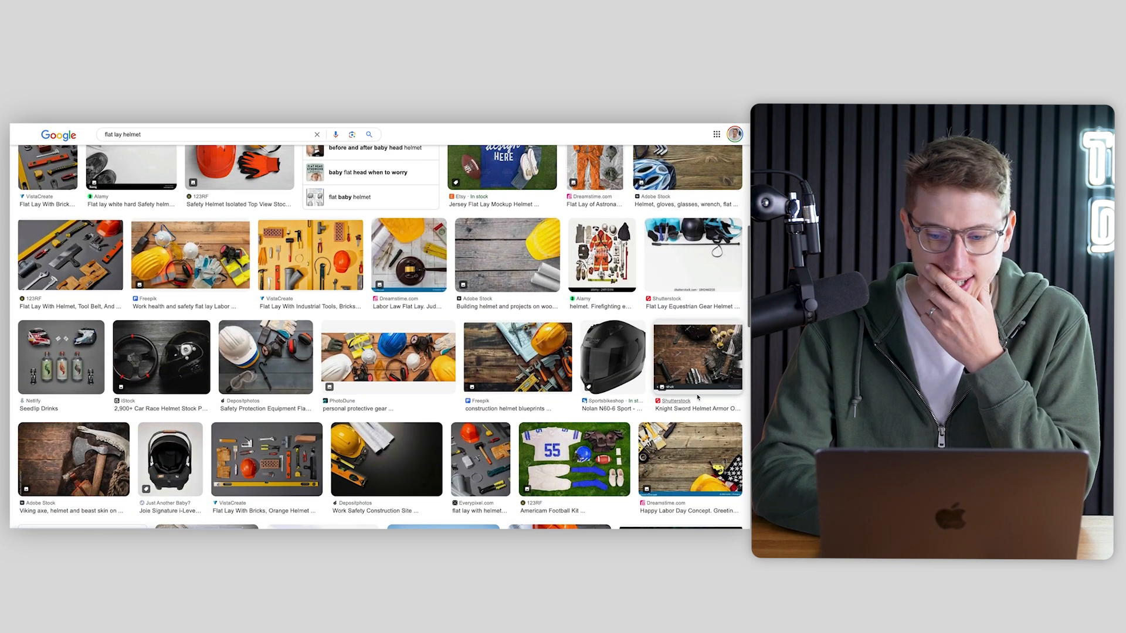
scroll(698, 398, down, 2)
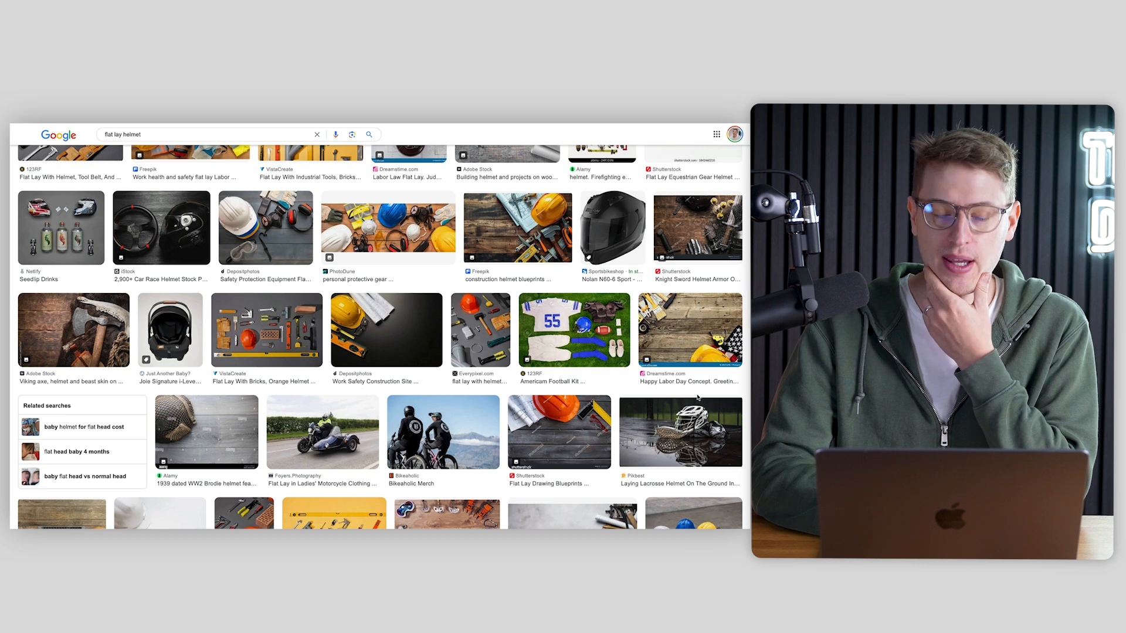
scroll(698, 397, down, 6)
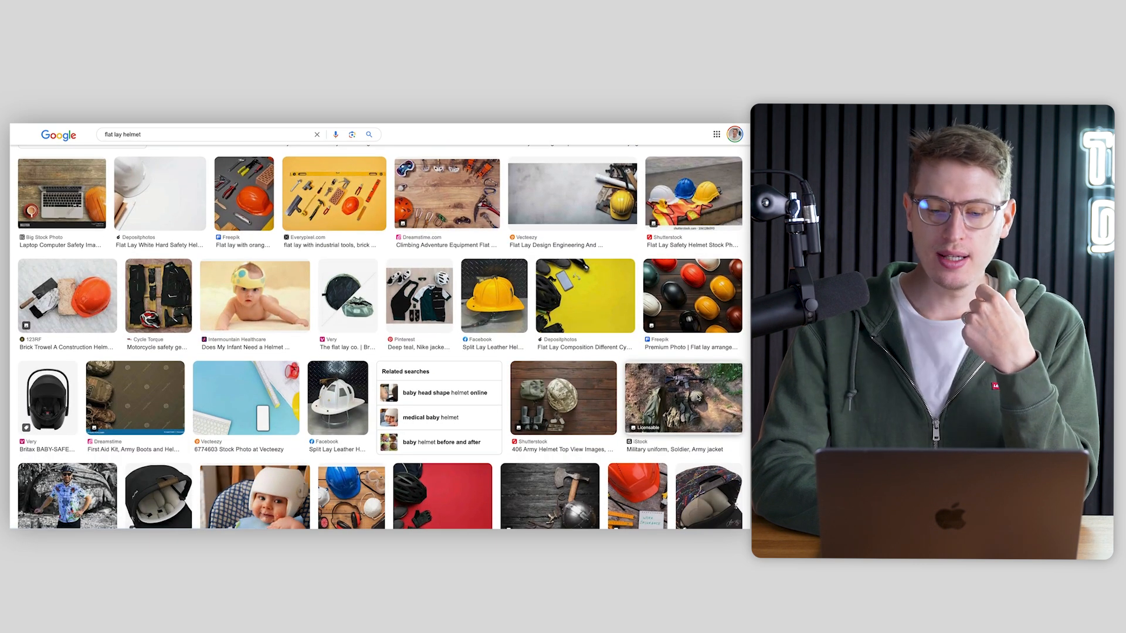
scroll(697, 397, up, 15)
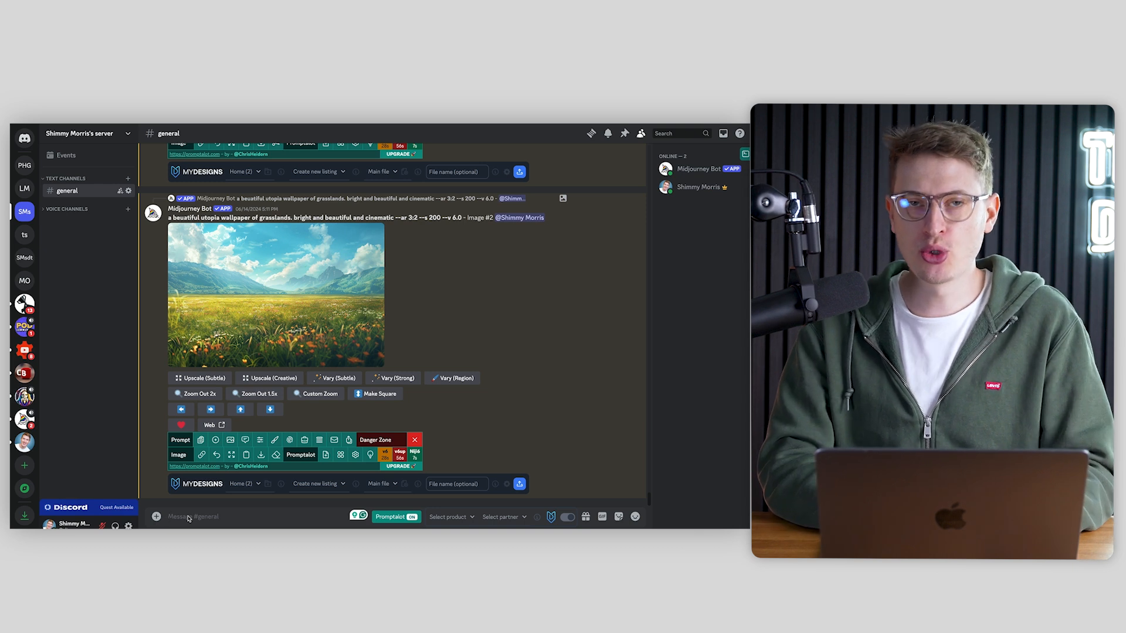
Step: In Discord, generate images with Midjourney's /imagine using the prompt "a flat lay photo realistic bicycle helmet on a plain white background"
text(/ima)
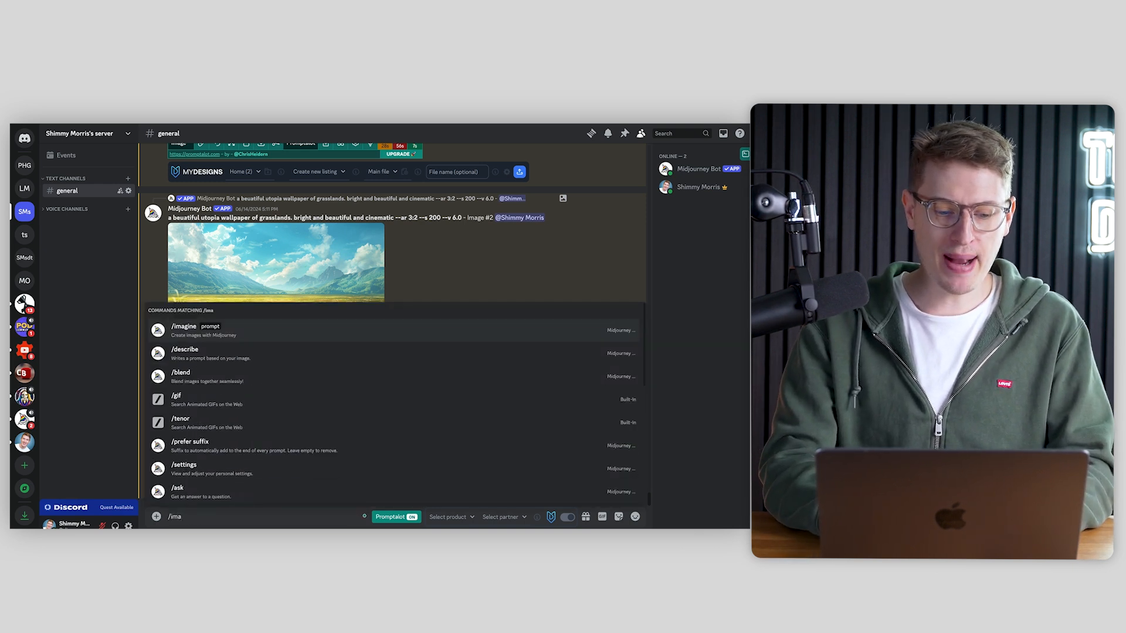
key(Return)
text(a flat lay photo realistic biycle helmet on a plan white background)
mouse_move(280, 524)
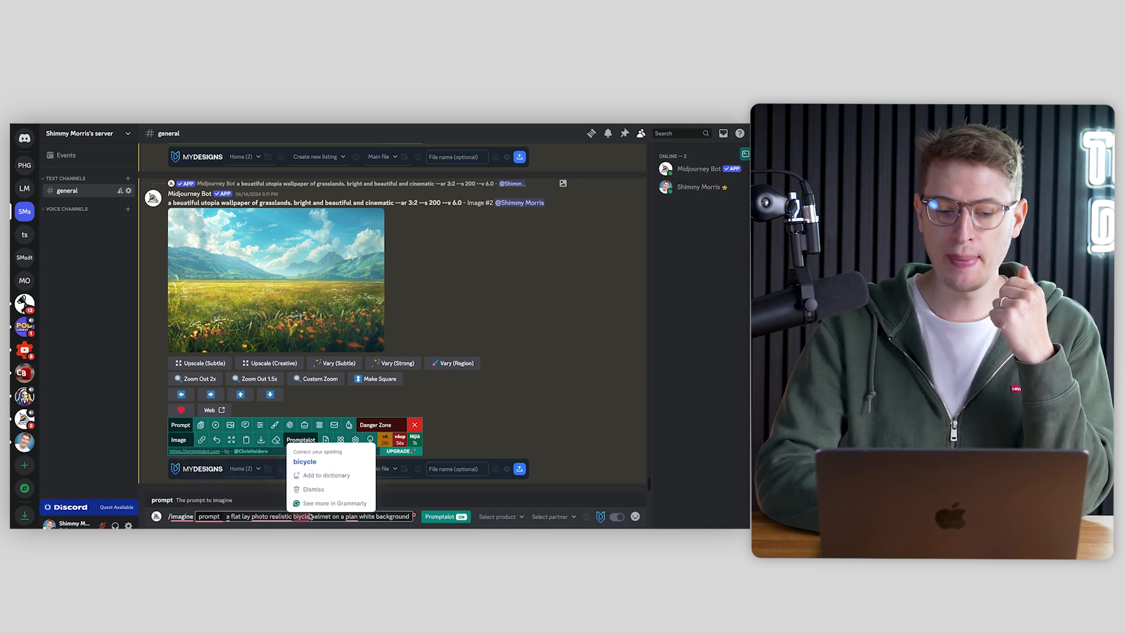
mouse_move(353, 519)
click(353, 476)
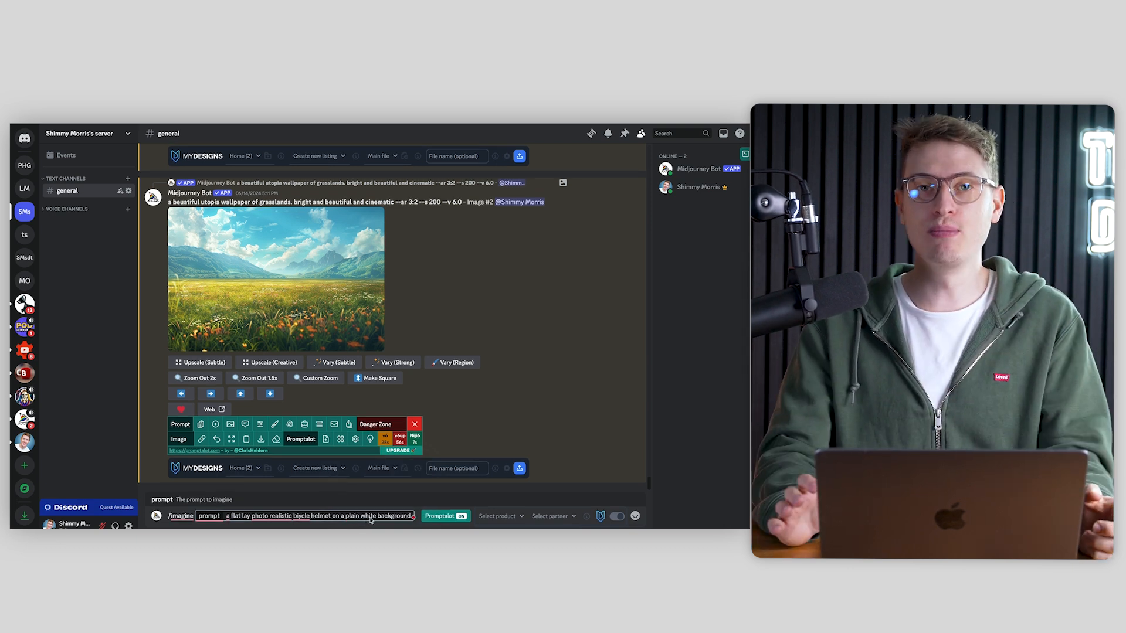
key(Return)
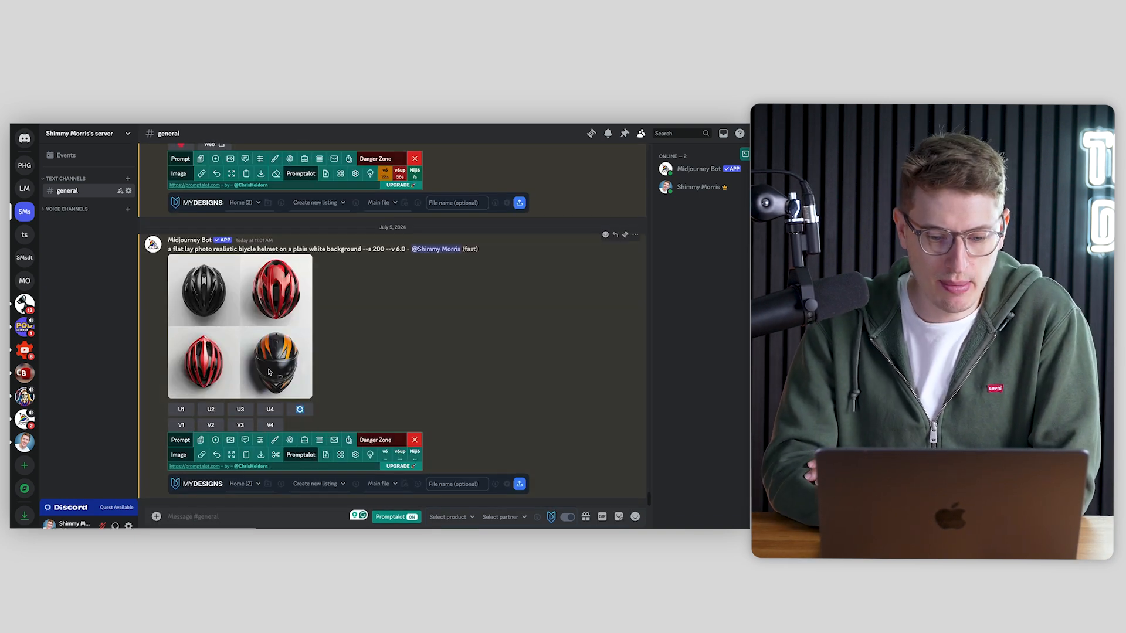
Step: Enlarge the generated grid of helmet images for a closer look and close the preview
click(269, 372)
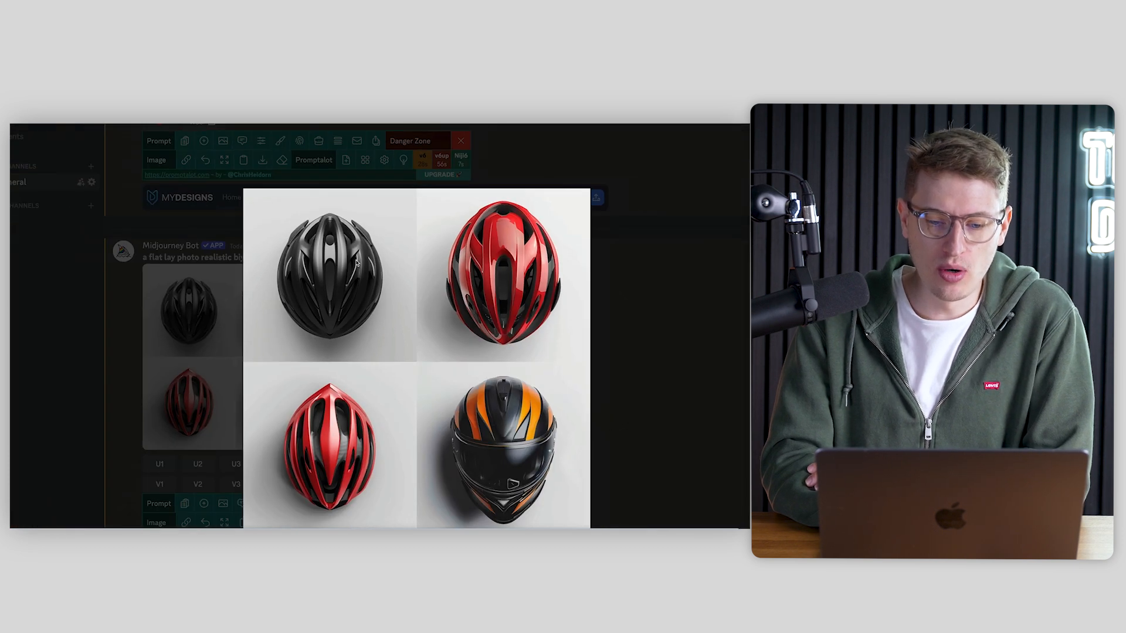
click(689, 310)
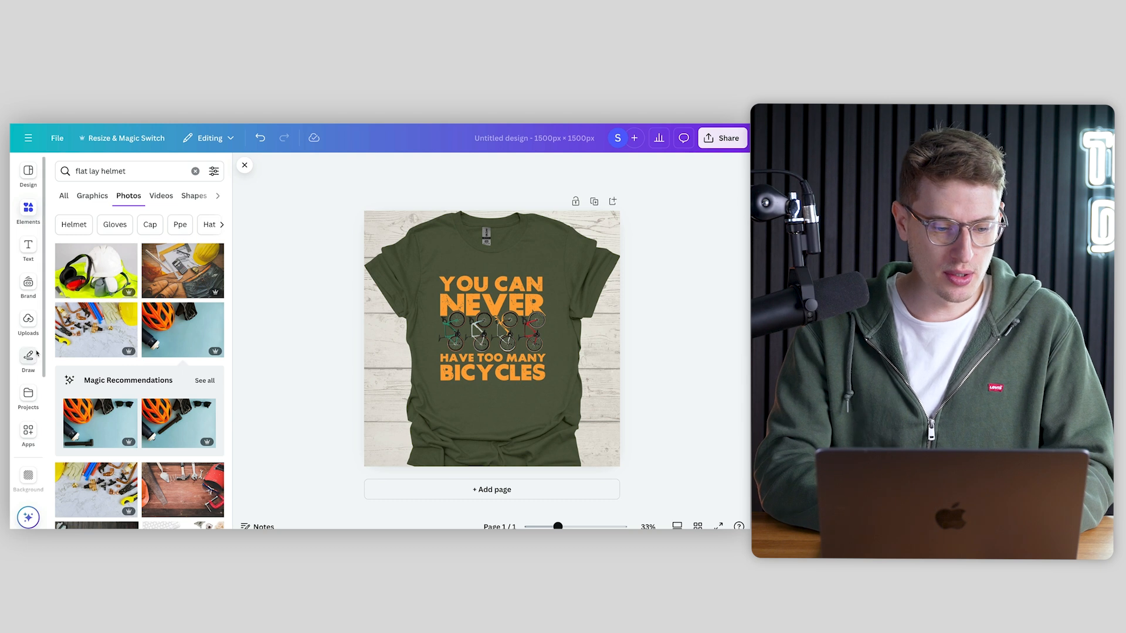
Step: Switch to Canva, add the red helmet photo from the Accessories folder to the page and remove its background
click(28, 401)
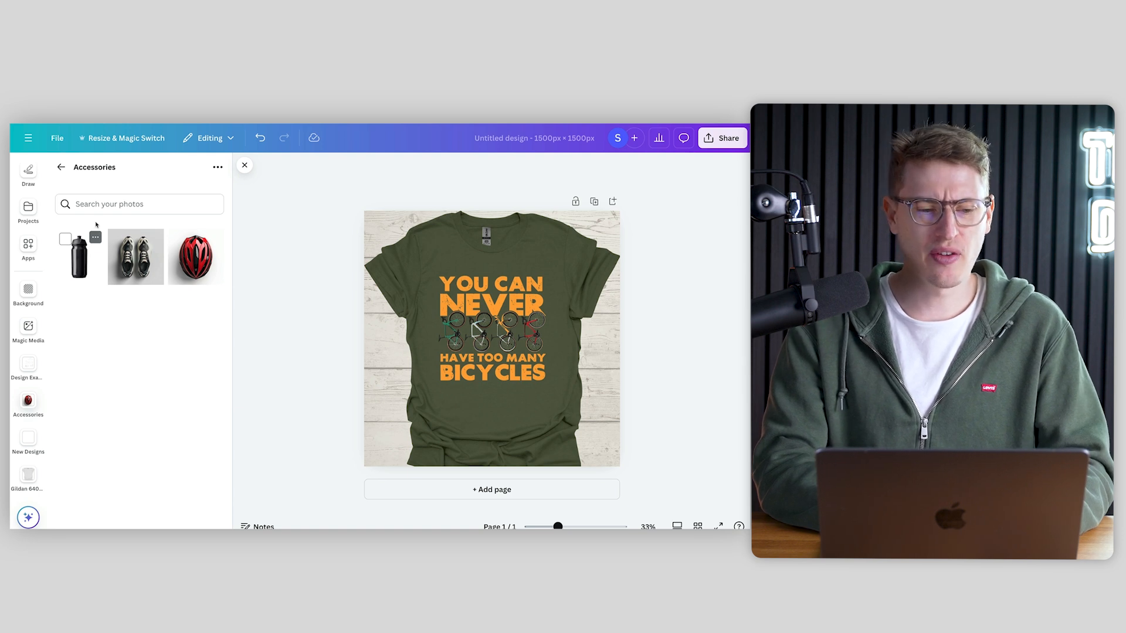
click(195, 256)
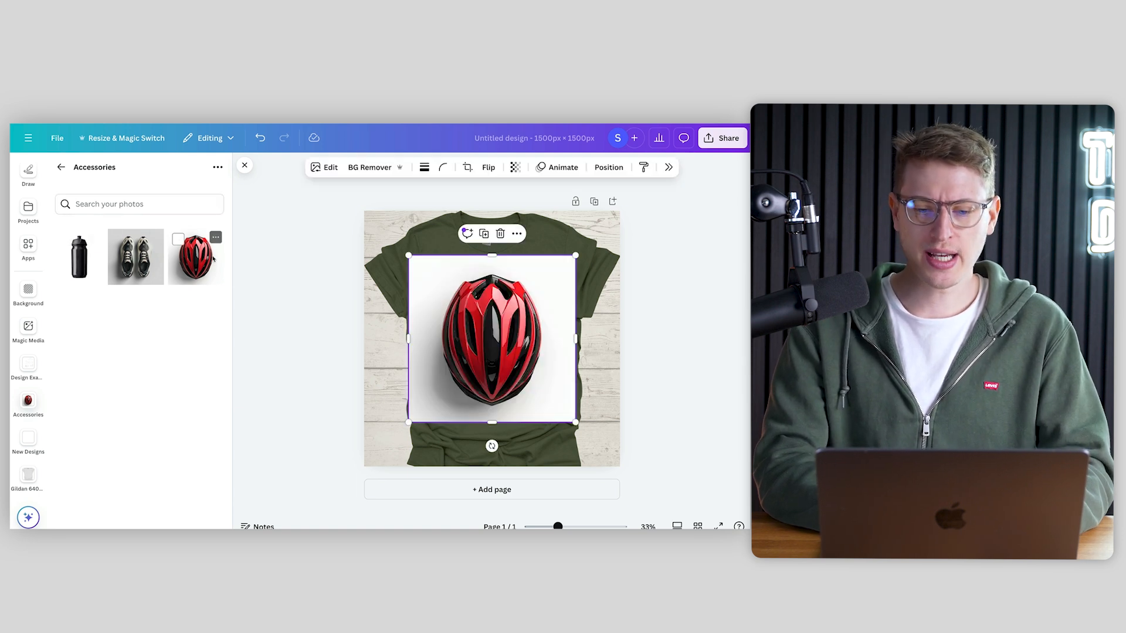
drag(486, 334, 477, 328)
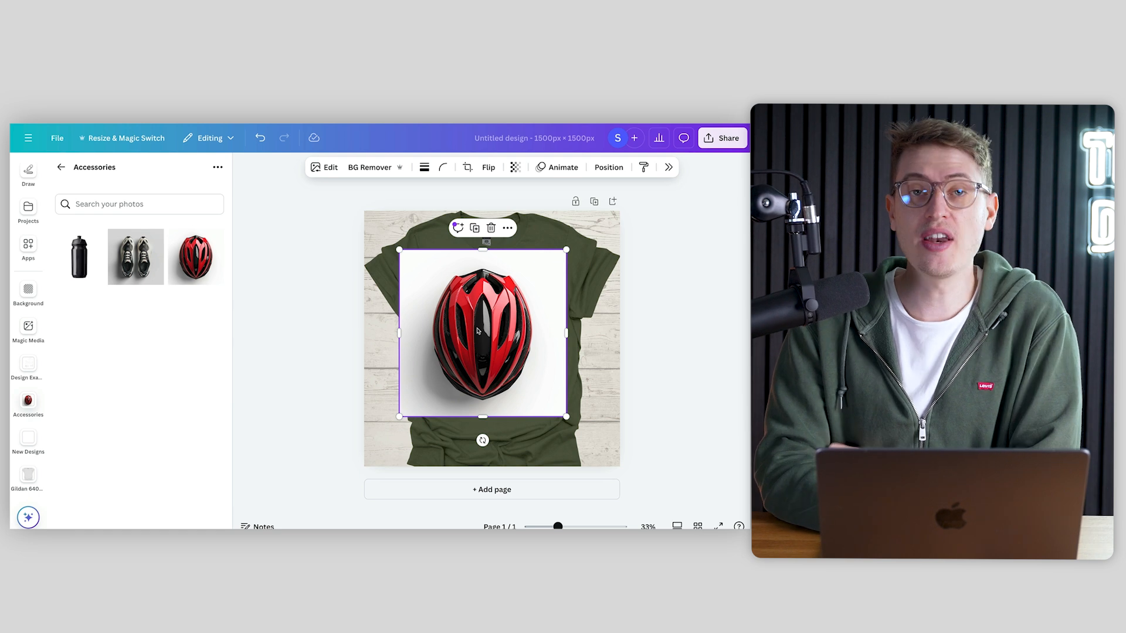
click(375, 168)
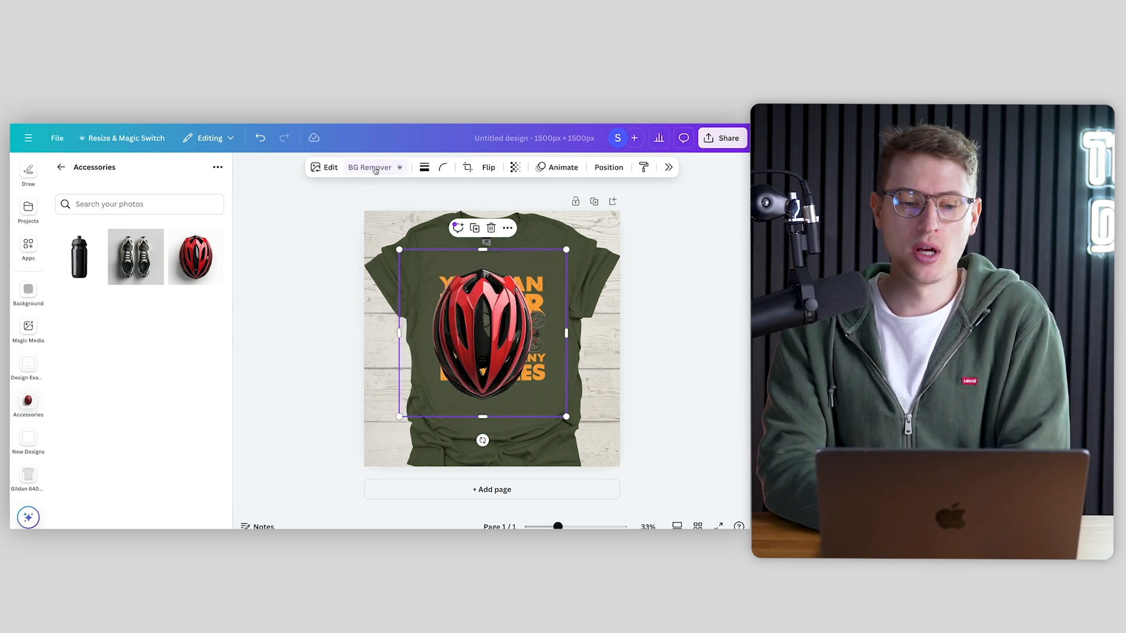
Step: Resize and tilt the red helmet, placing it partly off the page in the upper-left corner above the shirt's sleeve
drag(566, 251, 531, 301)
drag(452, 385, 414, 319)
drag(424, 370, 463, 360)
drag(403, 264, 367, 215)
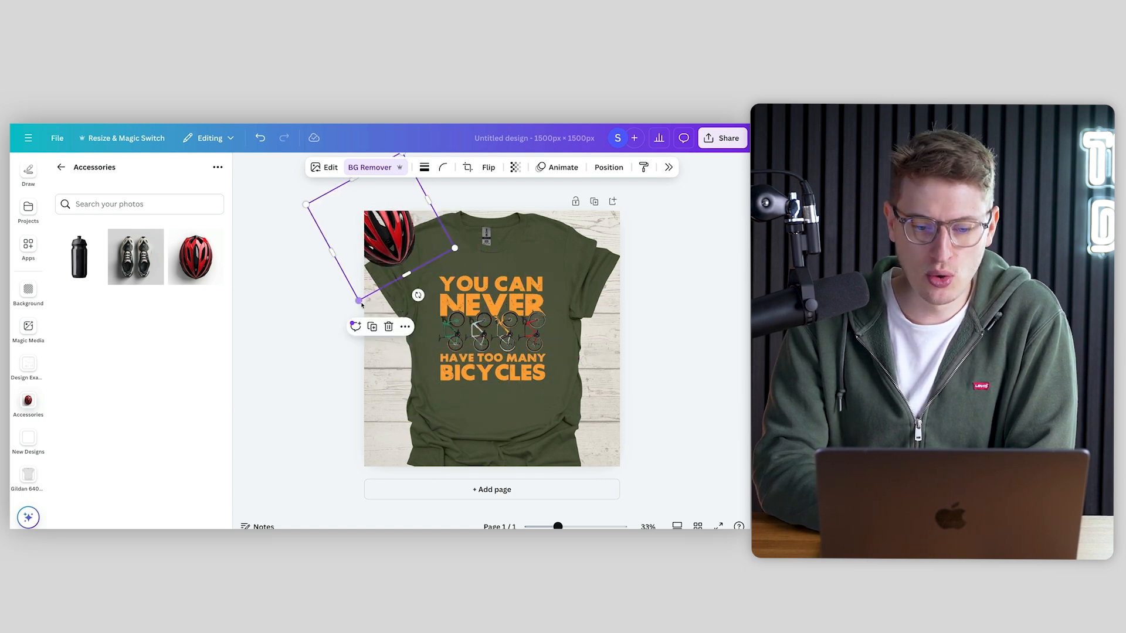
drag(359, 302, 350, 332)
drag(389, 272, 393, 255)
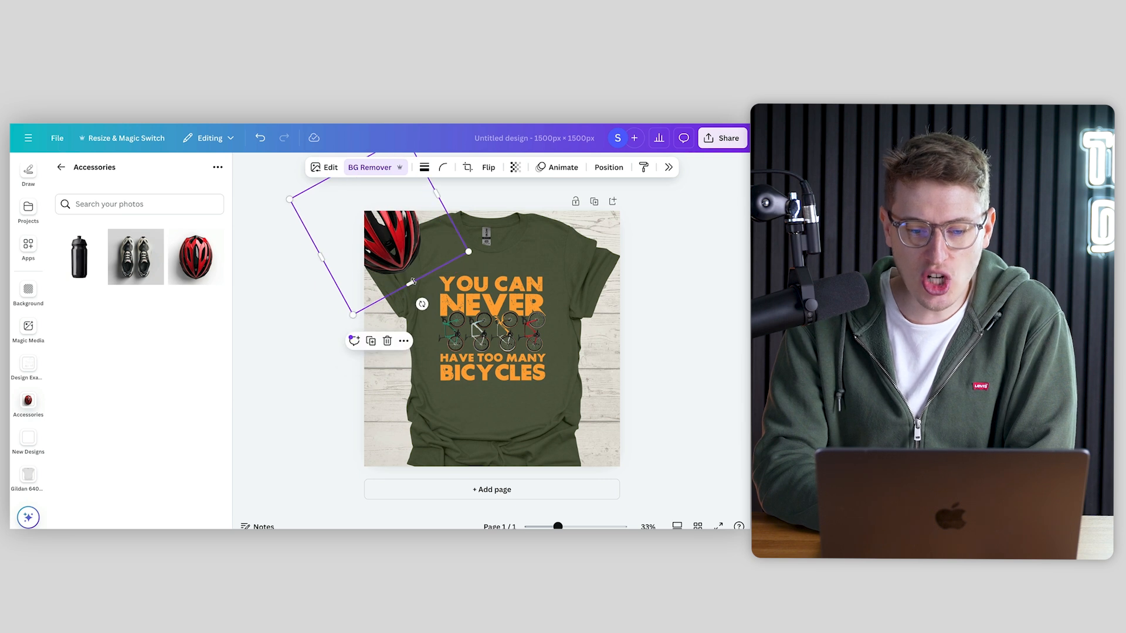
drag(424, 306, 437, 296)
drag(369, 319, 370, 291)
mouse_move(386, 246)
mouse_down()
mouse_move(417, 282)
mouse_move(414, 446)
mouse_move(590, 380)
mouse_move(387, 312)
mouse_move(395, 251)
mouse_up()
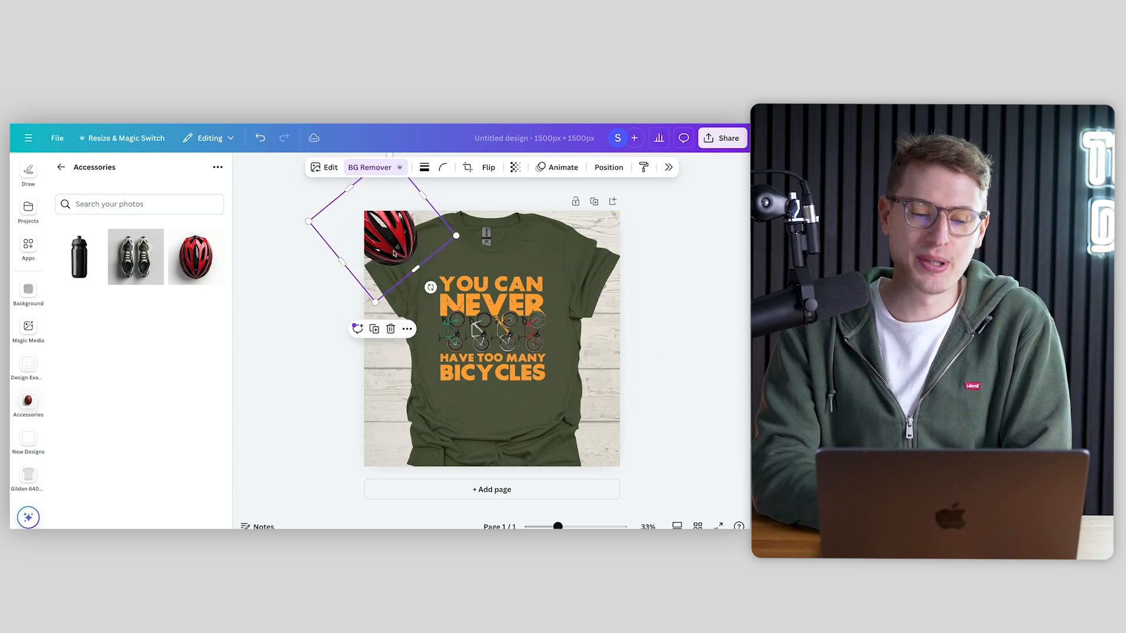
drag(375, 304, 375, 318)
drag(409, 247, 412, 241)
Step: Add the sneakers photo from the Accessories folder to the page and remove its background
click(136, 257)
drag(477, 314, 478, 319)
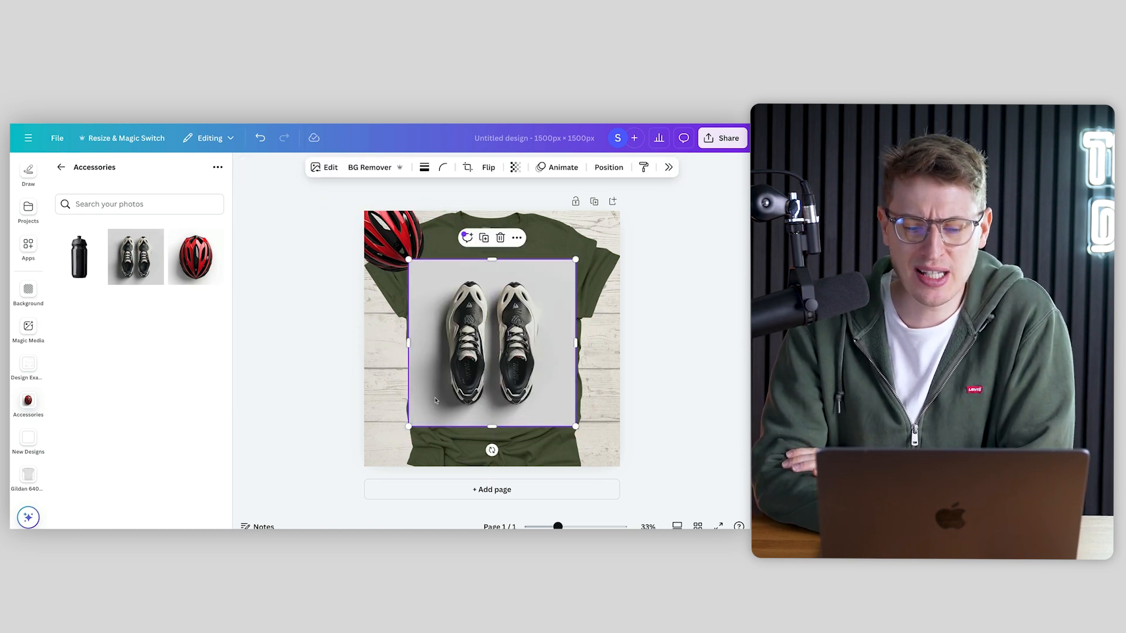
click(362, 168)
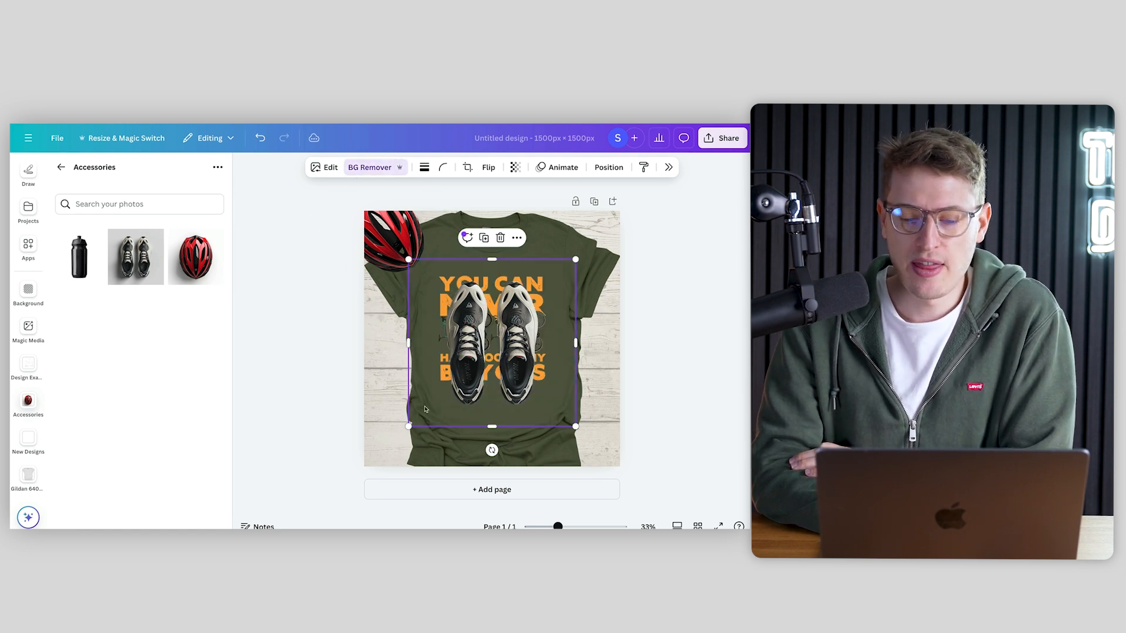
Step: Rotate the sneakers so their toes point down, resize them and place them partly off the page in the upper-right corner
drag(491, 449, 536, 252)
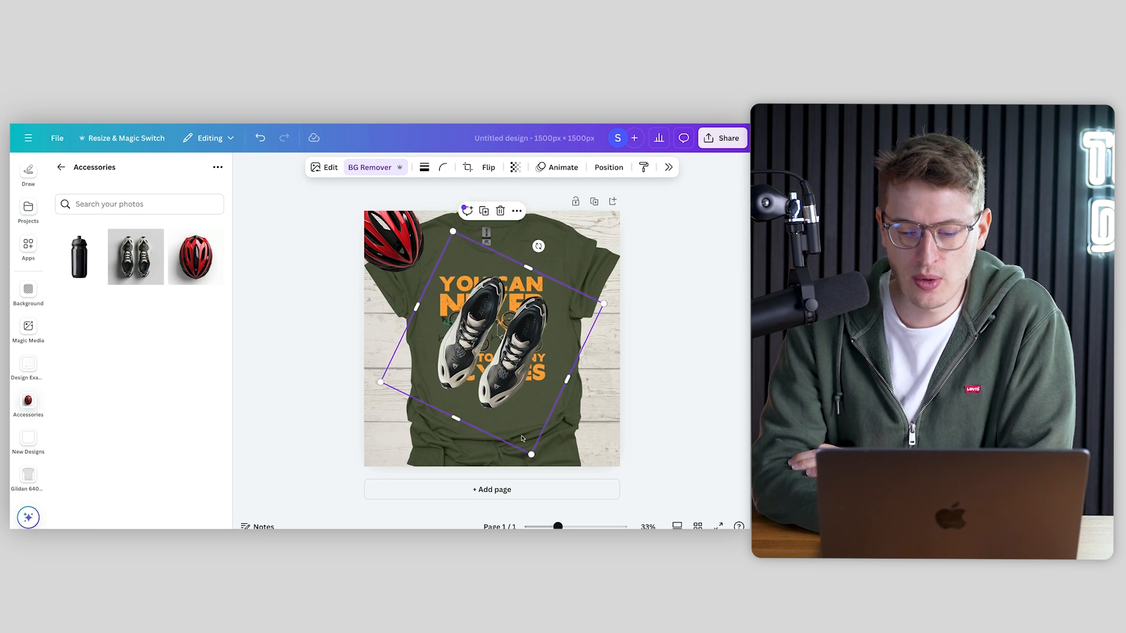
drag(531, 455, 511, 399)
drag(488, 334, 617, 252)
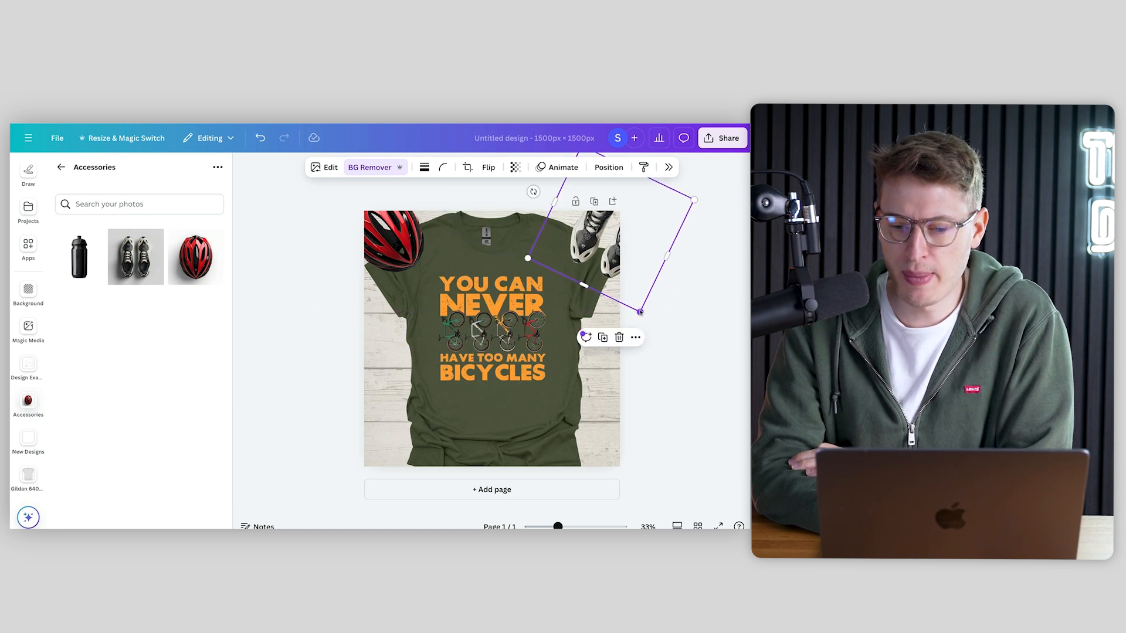
drag(640, 312, 641, 330)
drag(609, 279, 584, 447)
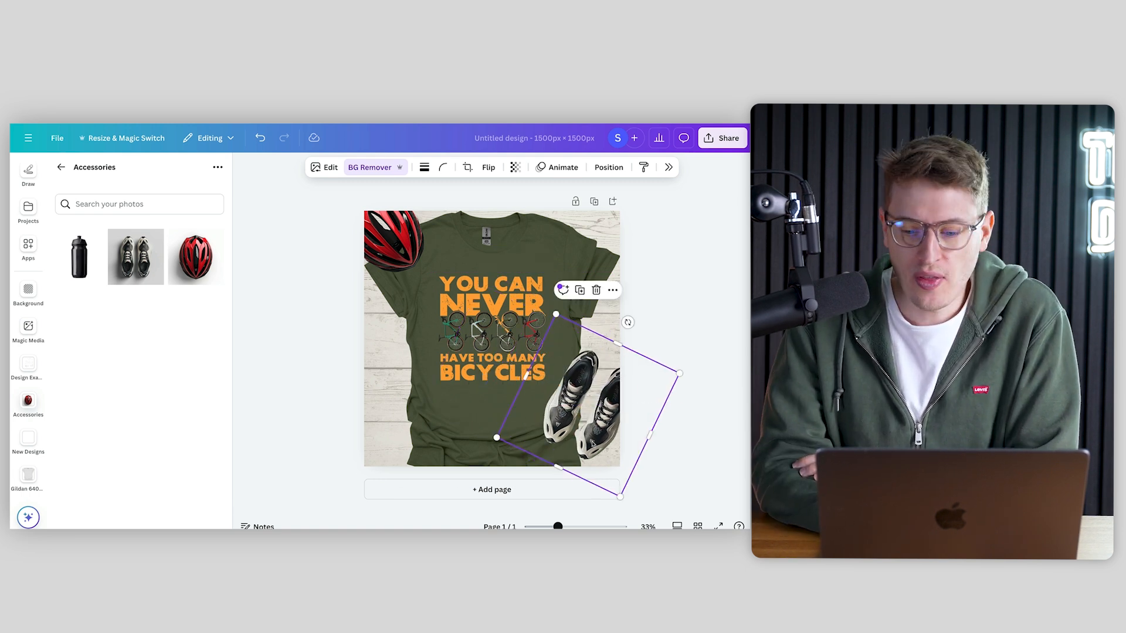
drag(592, 444, 614, 272)
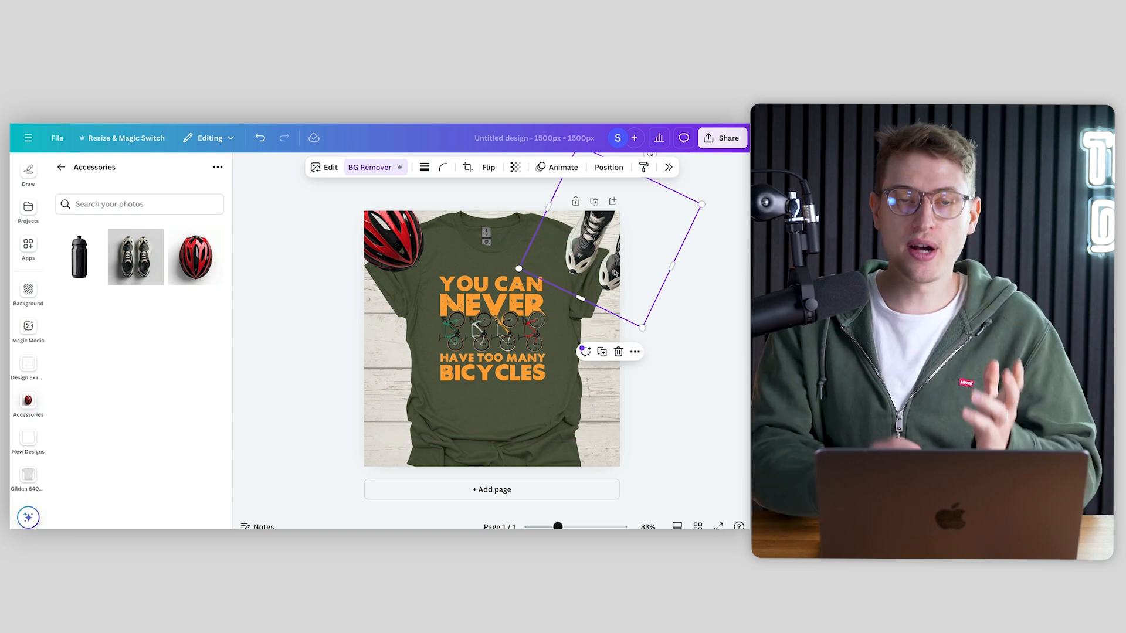
drag(588, 265, 587, 259)
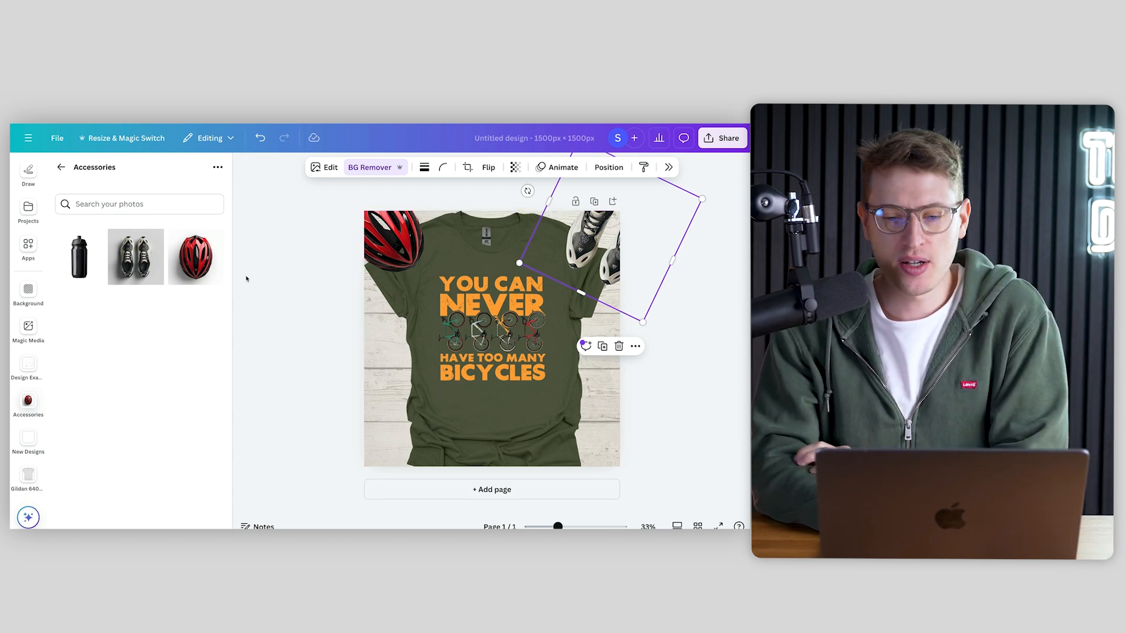
Step: Add the black water bottle from the Accessories folder, shrink and tilt it, and place it in the page's lower-left corner
click(81, 264)
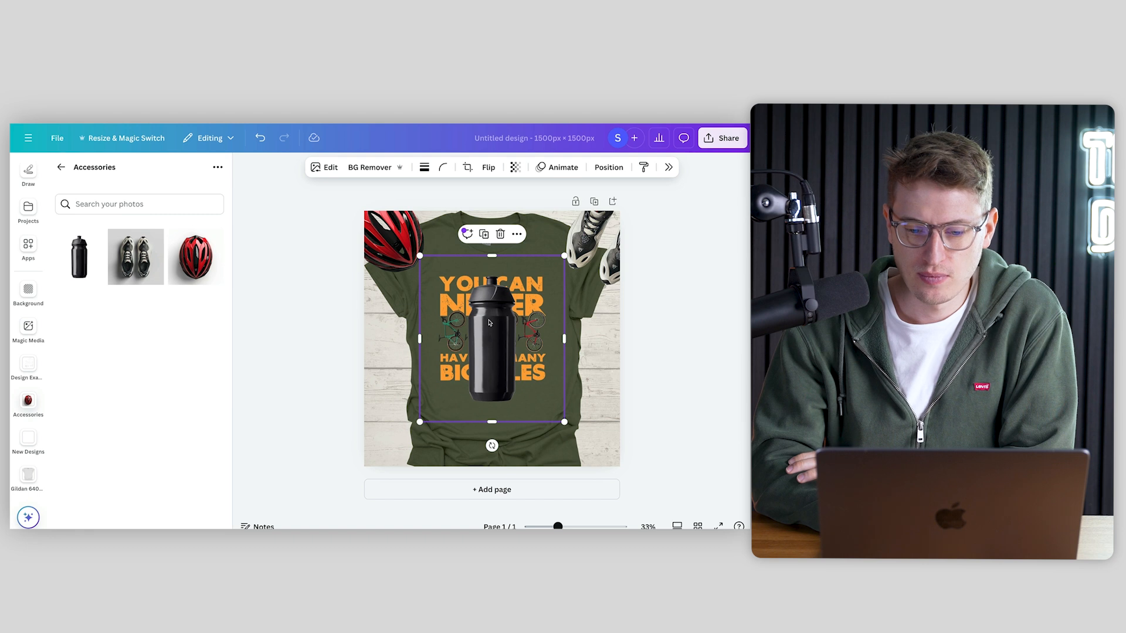
drag(490, 352, 441, 393)
drag(515, 463, 425, 395)
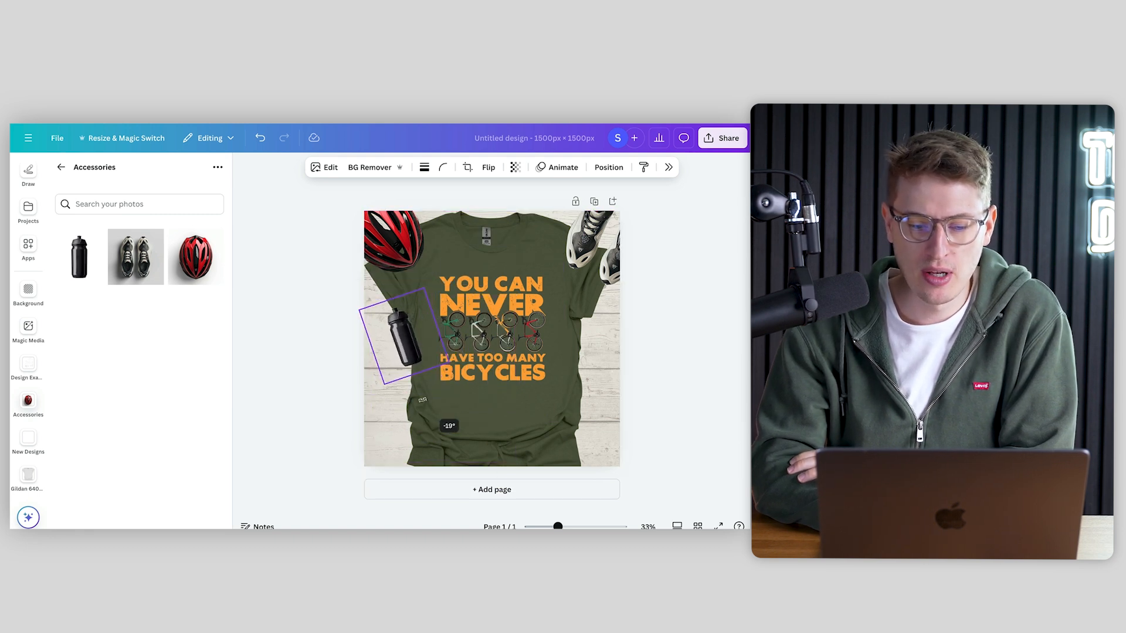
drag(402, 340, 376, 435)
drag(400, 386, 409, 362)
drag(377, 431, 377, 441)
Step: Try the helmet rotated in the page's lower-right corner and undo the move and rotation
click(556, 406)
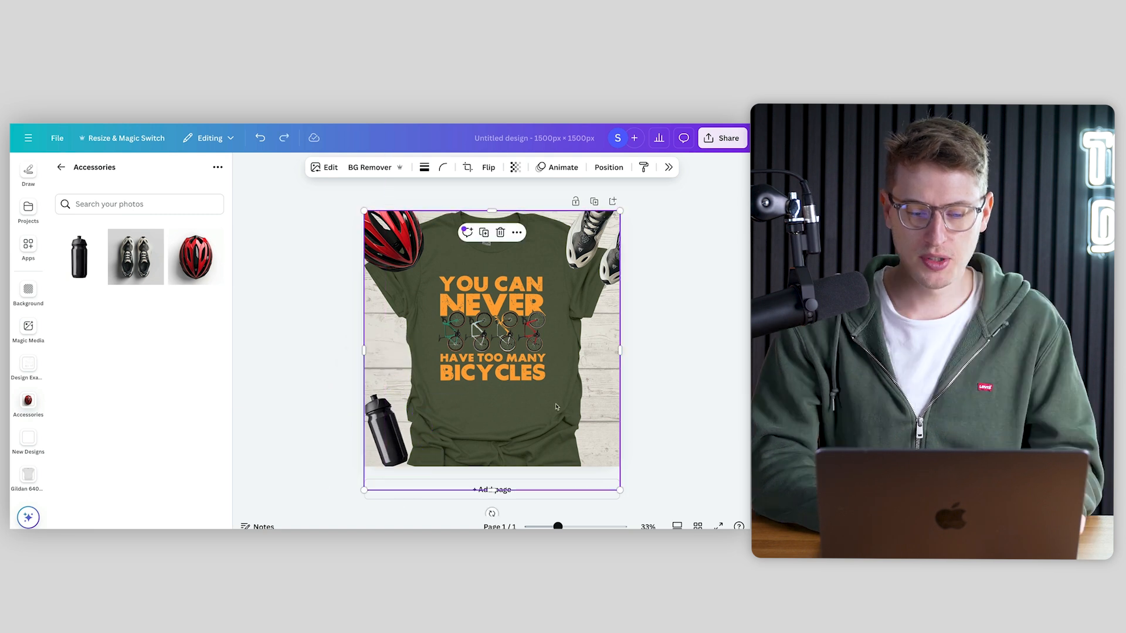
click(393, 239)
drag(393, 239, 603, 439)
drag(645, 494, 449, 340)
drag(608, 446, 612, 463)
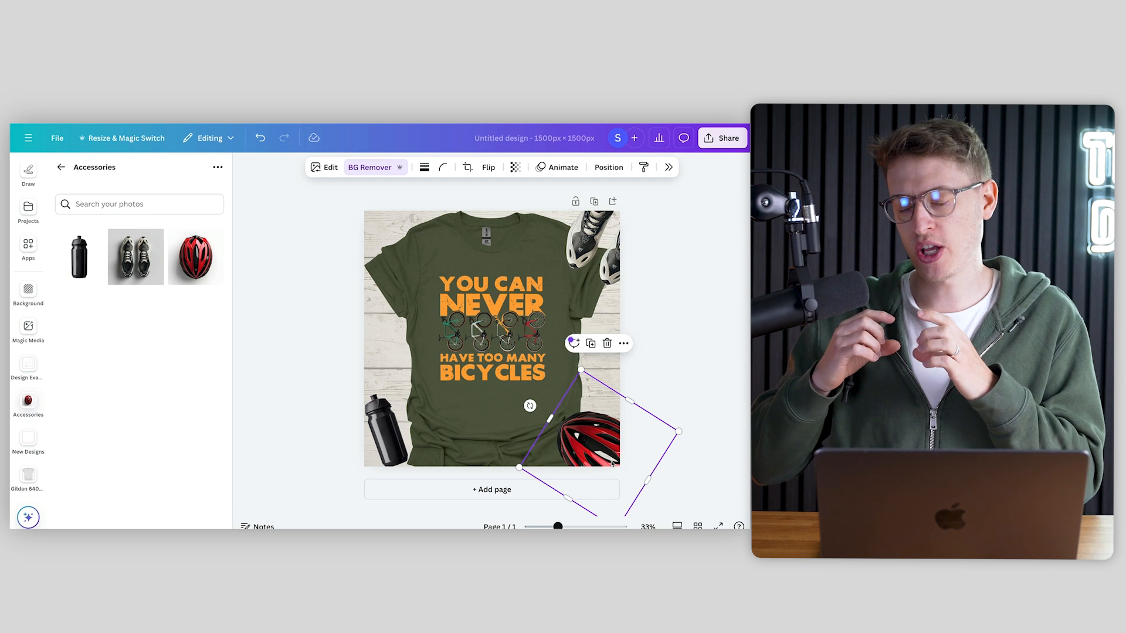
key(super+z)
key(super+z)
key(super+z)
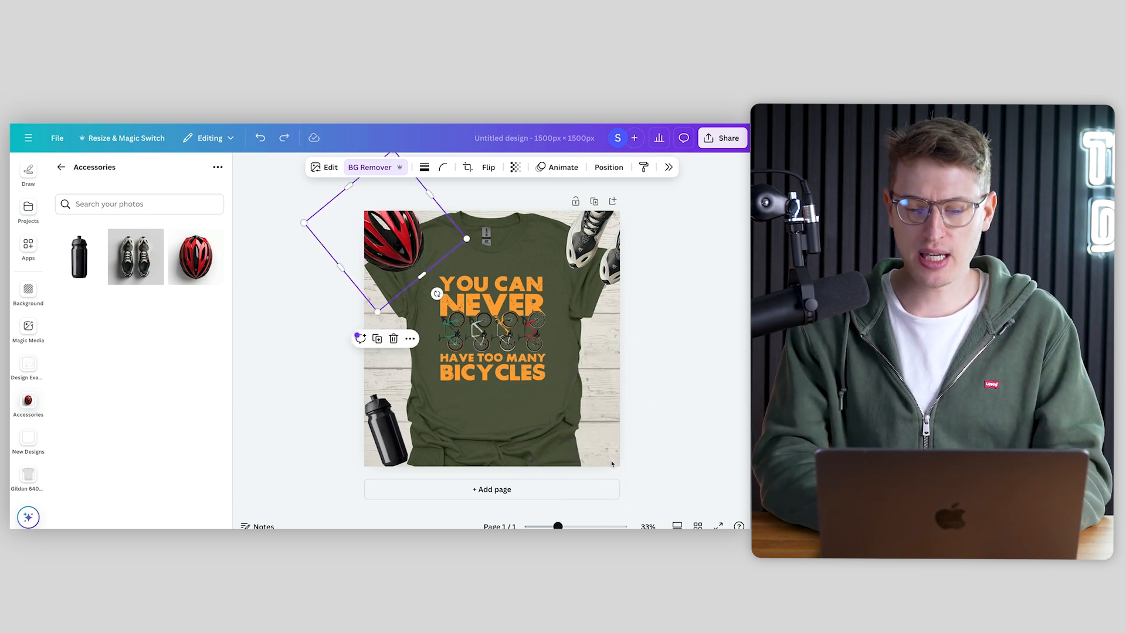
key(Escape)
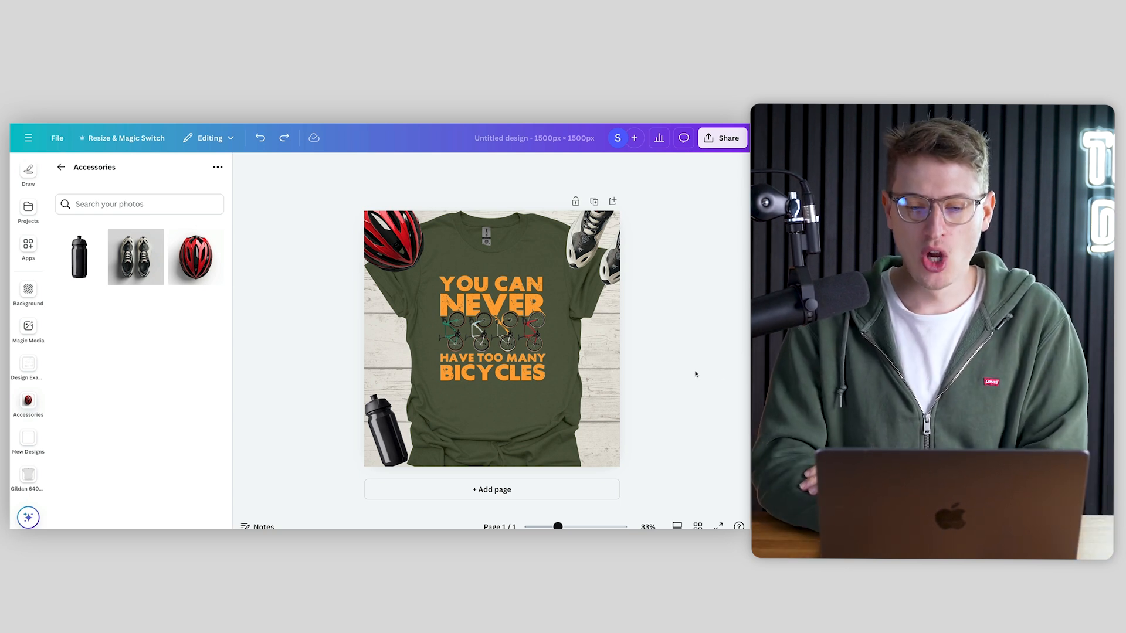
Step: Duplicate the mockup page and replace the copy's shirt with the white one from the Gildan 64000 Mockups folder
click(594, 201)
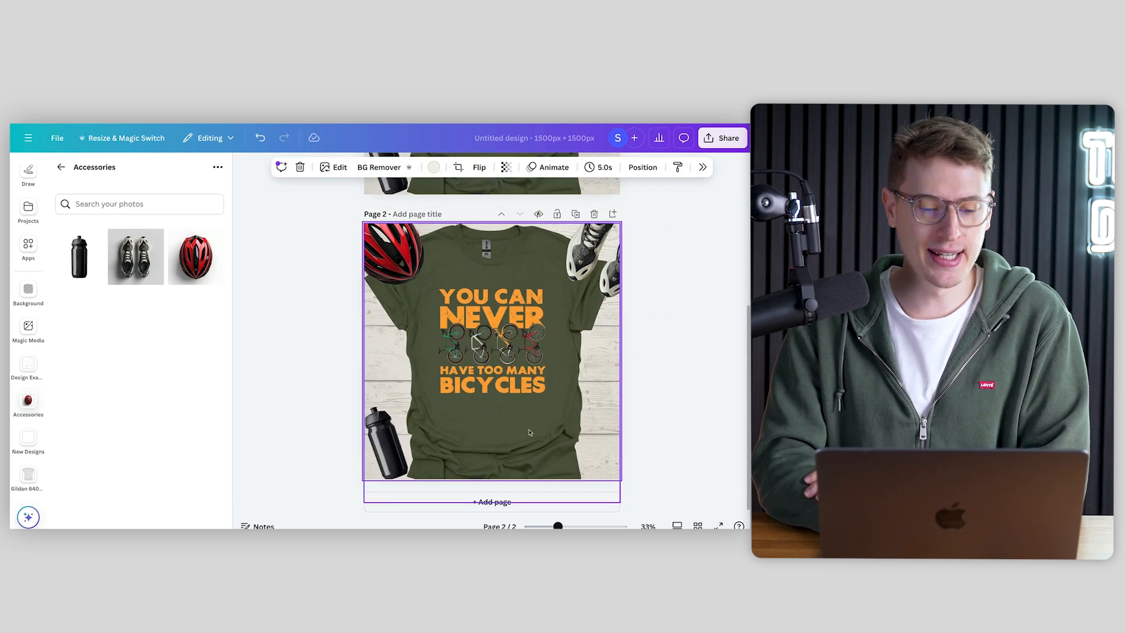
scroll(539, 419, up, 5)
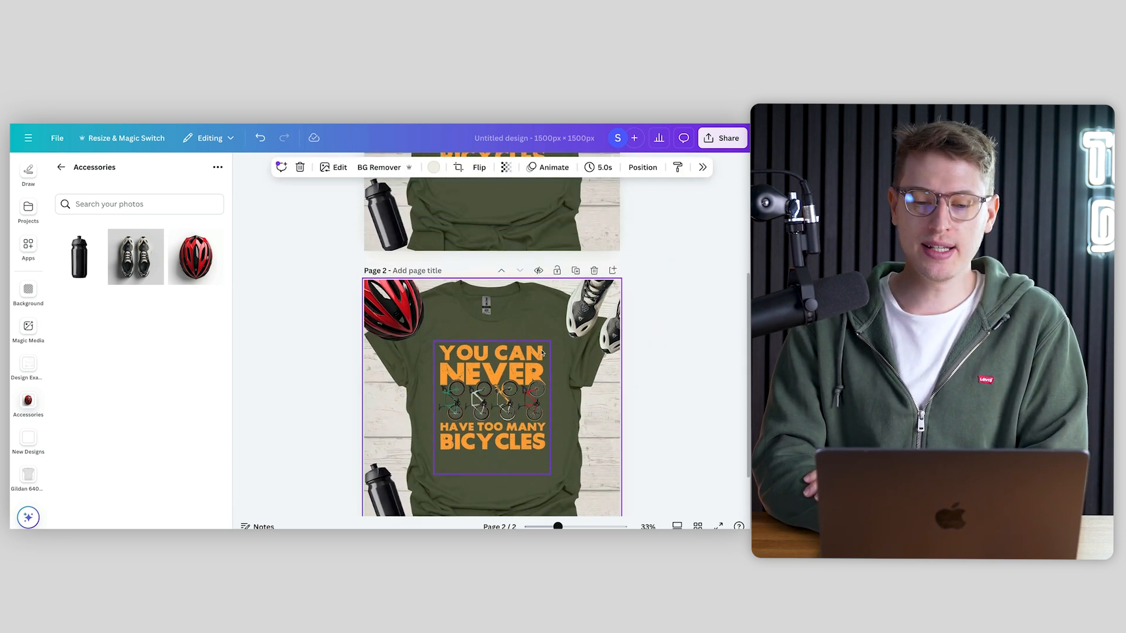
click(24, 480)
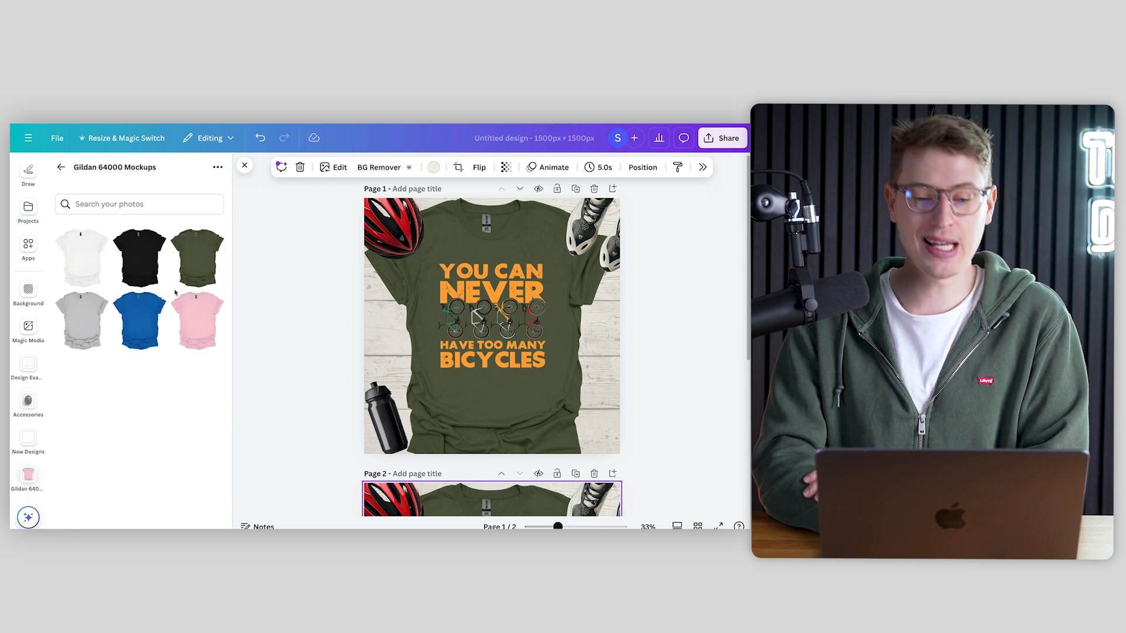
scroll(535, 394, down, 5)
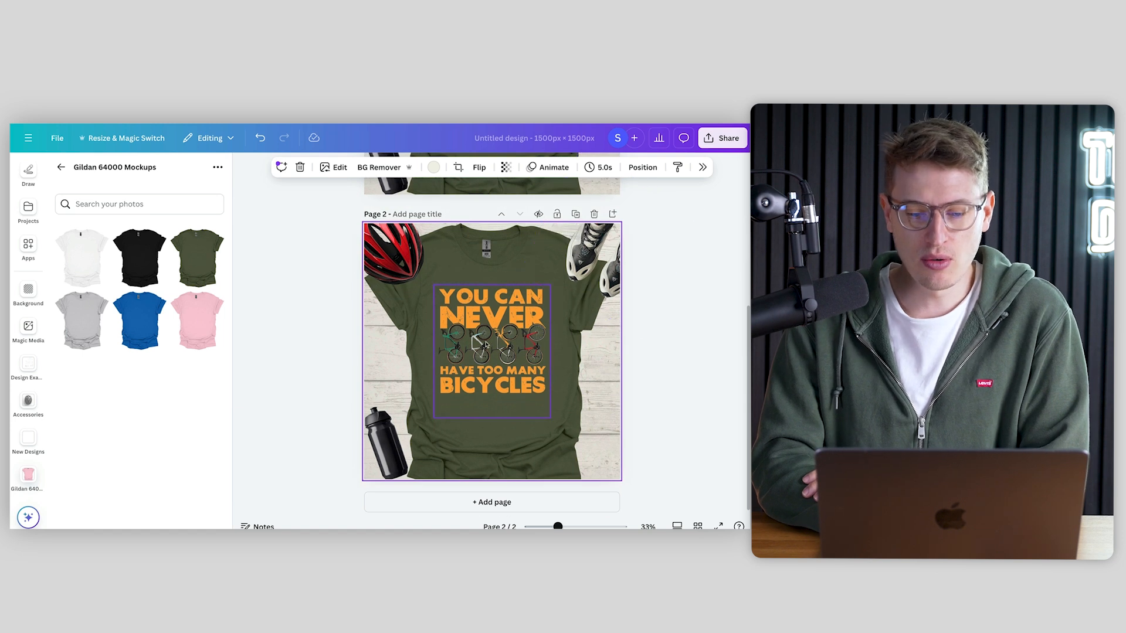
scroll(525, 271, up, 5)
scroll(496, 263, down, 5)
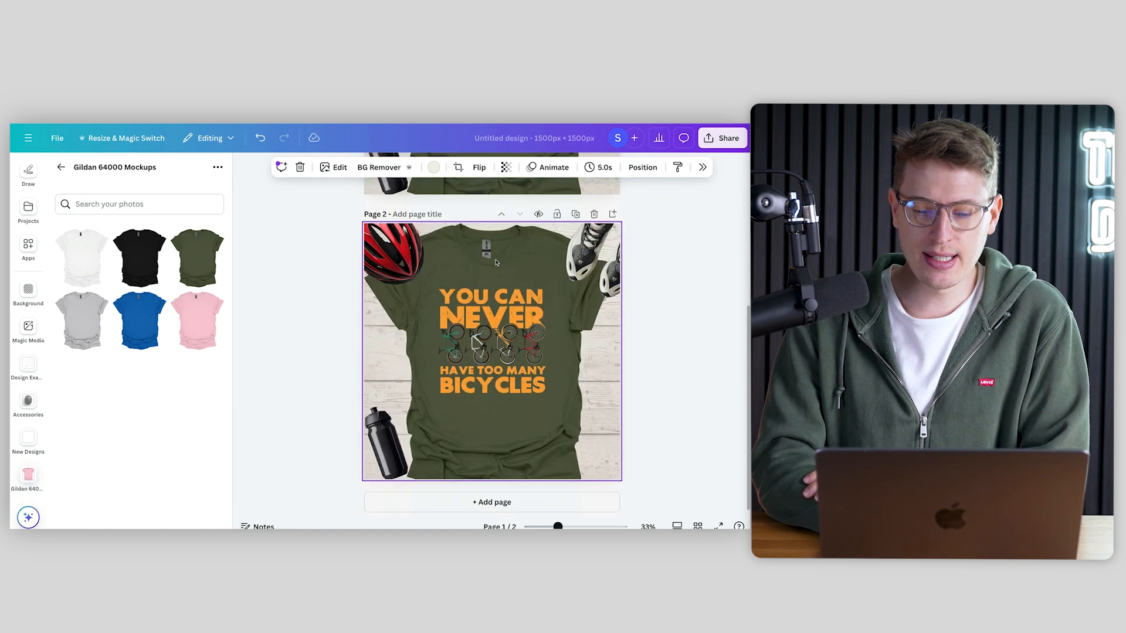
drag(82, 260, 505, 247)
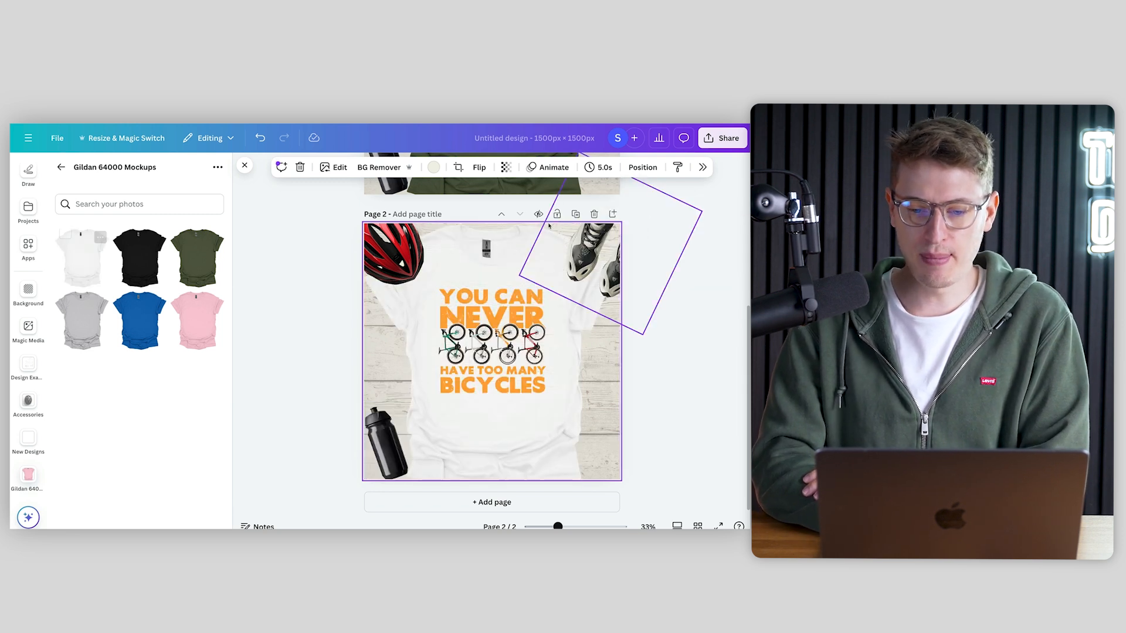
Step: Duplicate the mockup for two more pages, using the black shirt on page 3 and the pink shirt on page 4
click(576, 215)
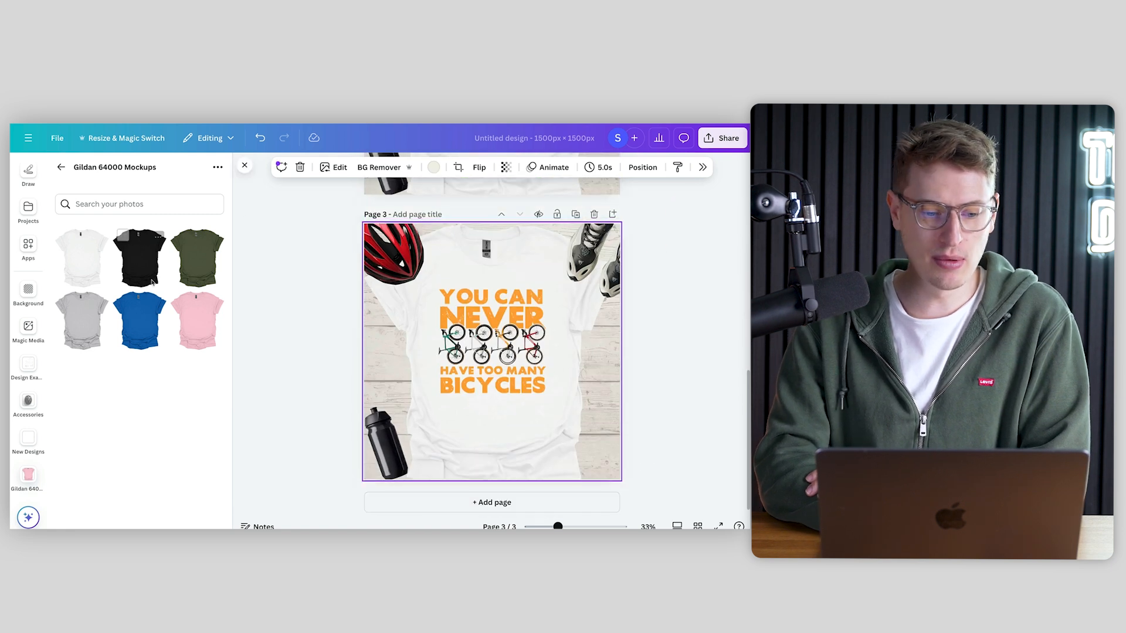
drag(145, 260, 500, 474)
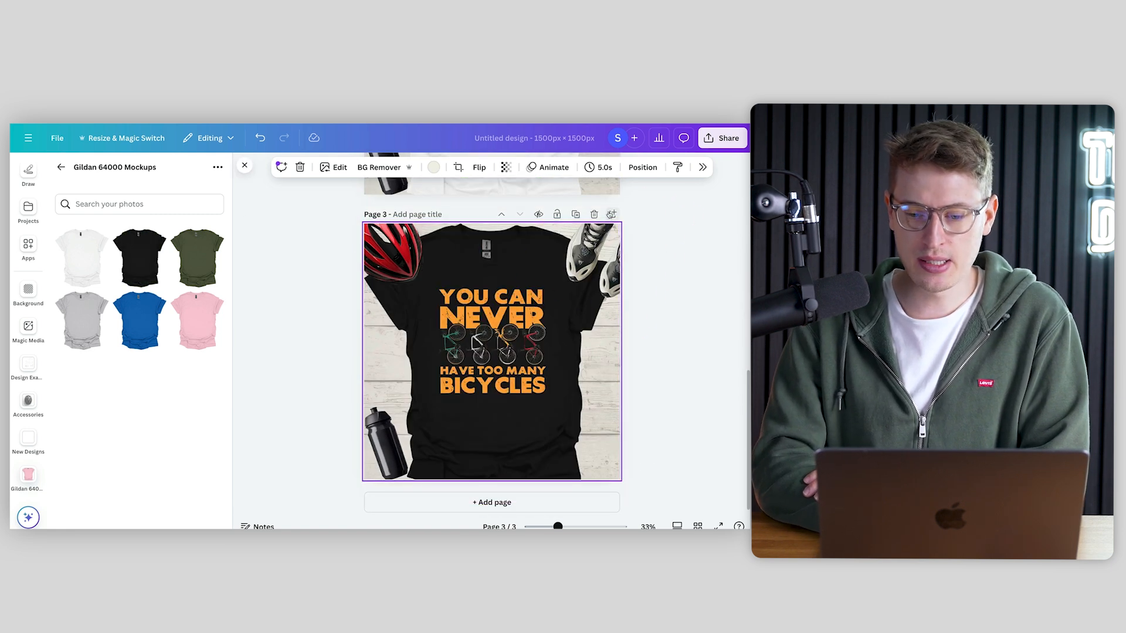
click(576, 215)
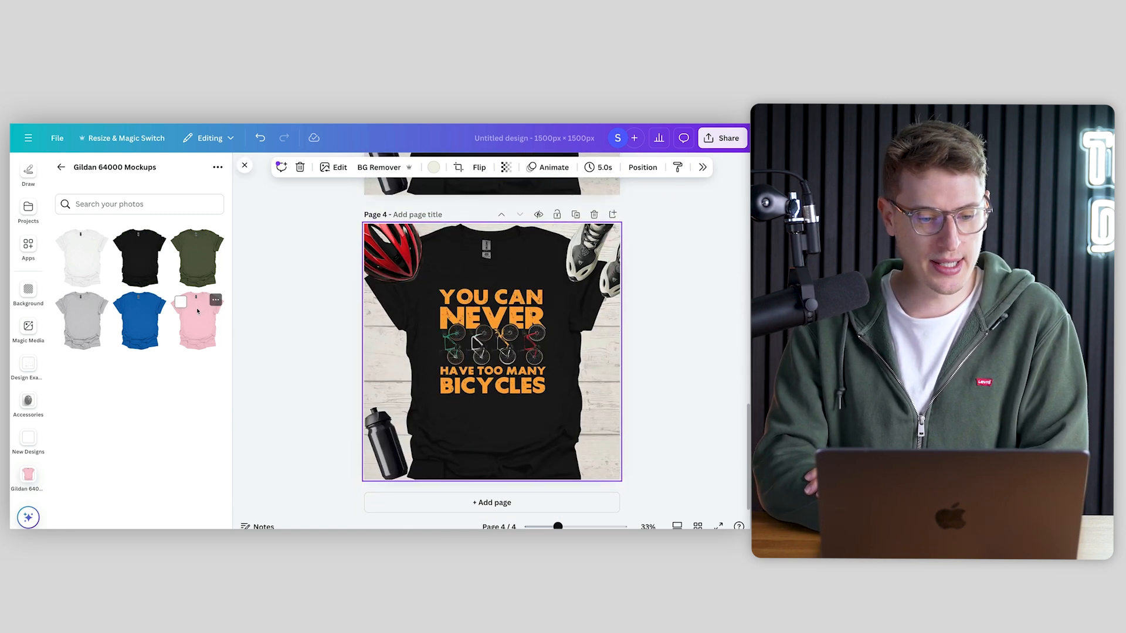
drag(198, 311, 516, 375)
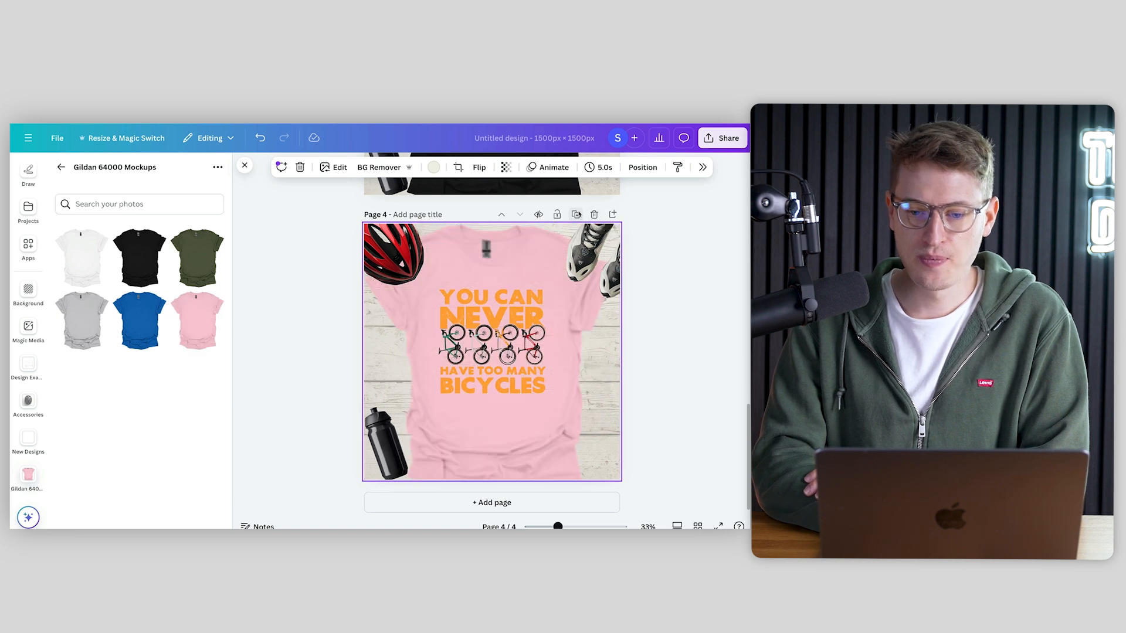
Step: Duplicate the mockup for two further pages, using the blue shirt on page 5 and the grey shirt on page 6
click(580, 215)
drag(140, 320, 480, 259)
click(575, 215)
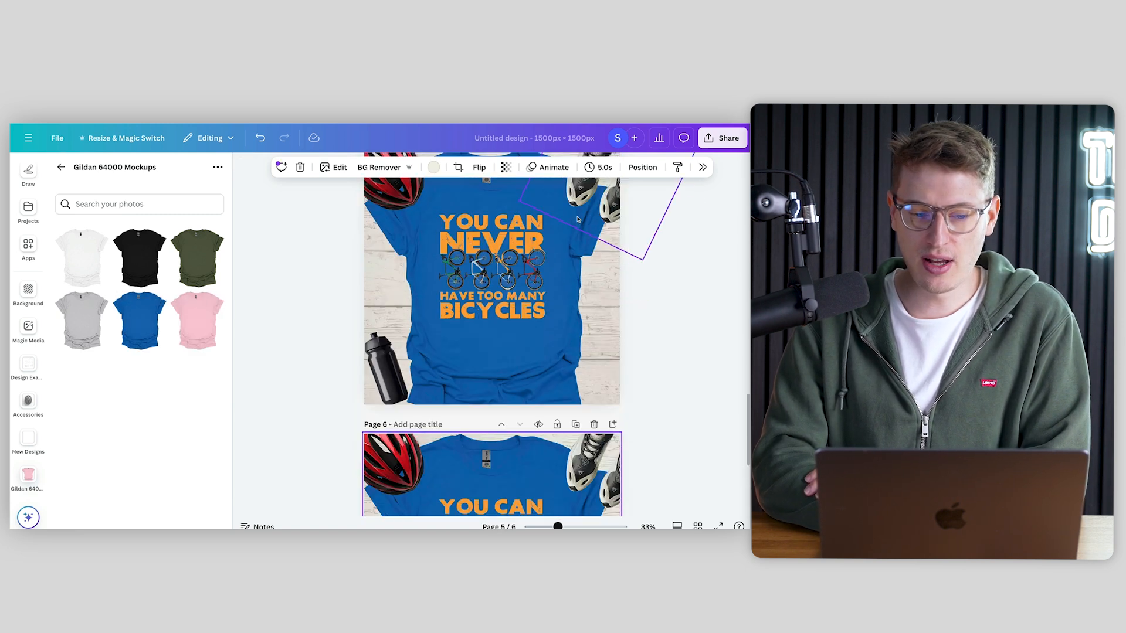
drag(85, 316, 485, 253)
scroll(522, 309, up, 20)
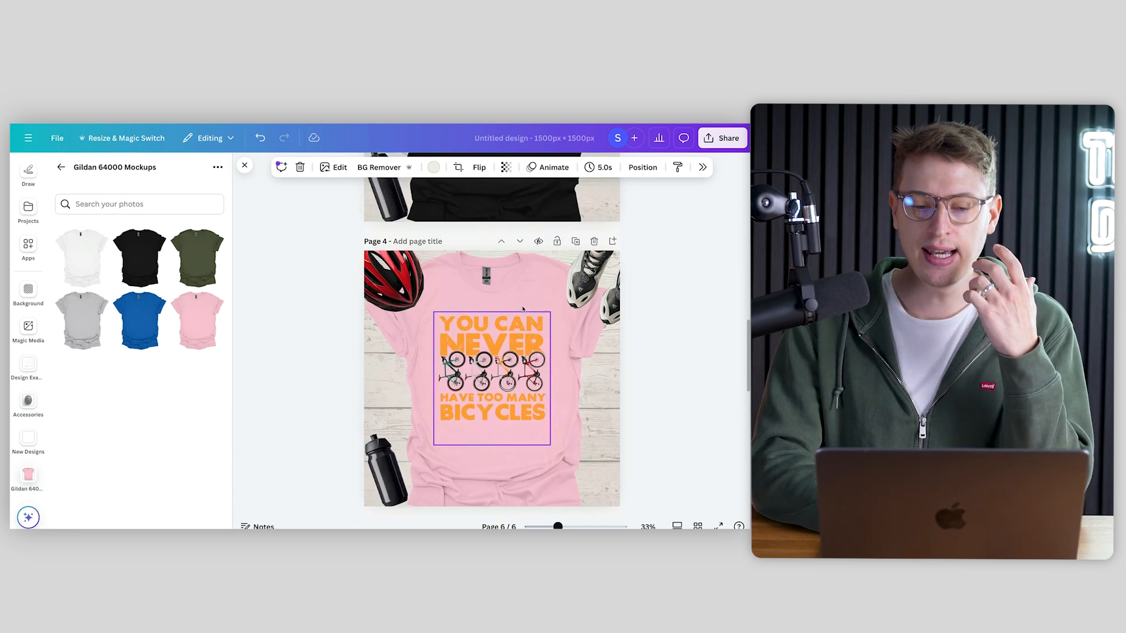
scroll(522, 309, down, 3)
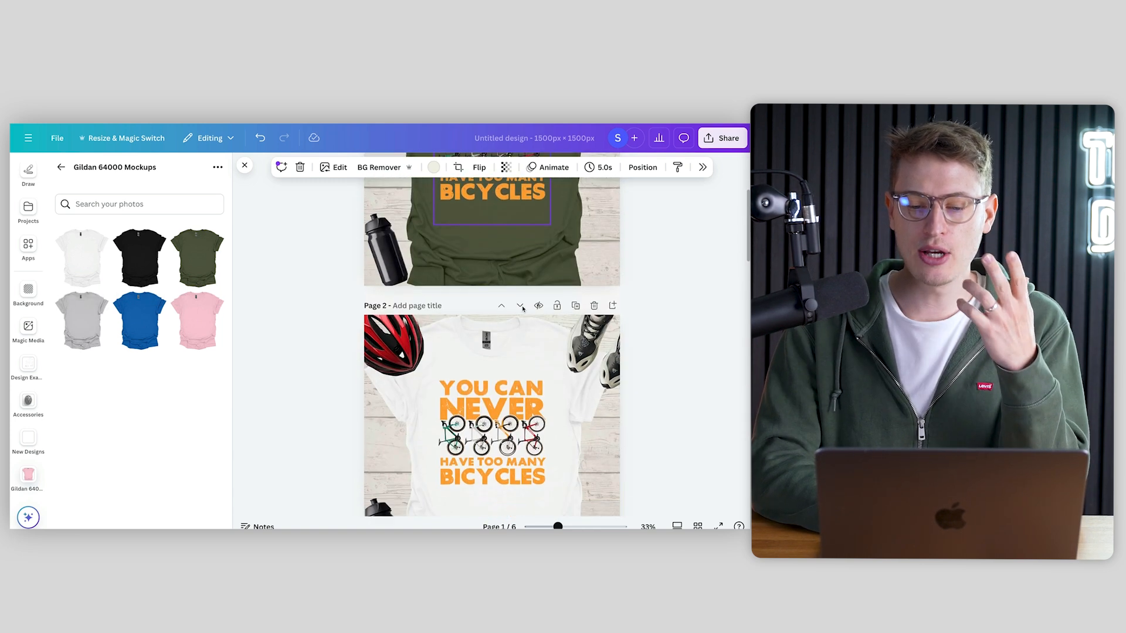
Step: Duplicate the grey shirt mockup as page 7 and replace the copy's shirt with the olive green one
scroll(523, 309, up, 3)
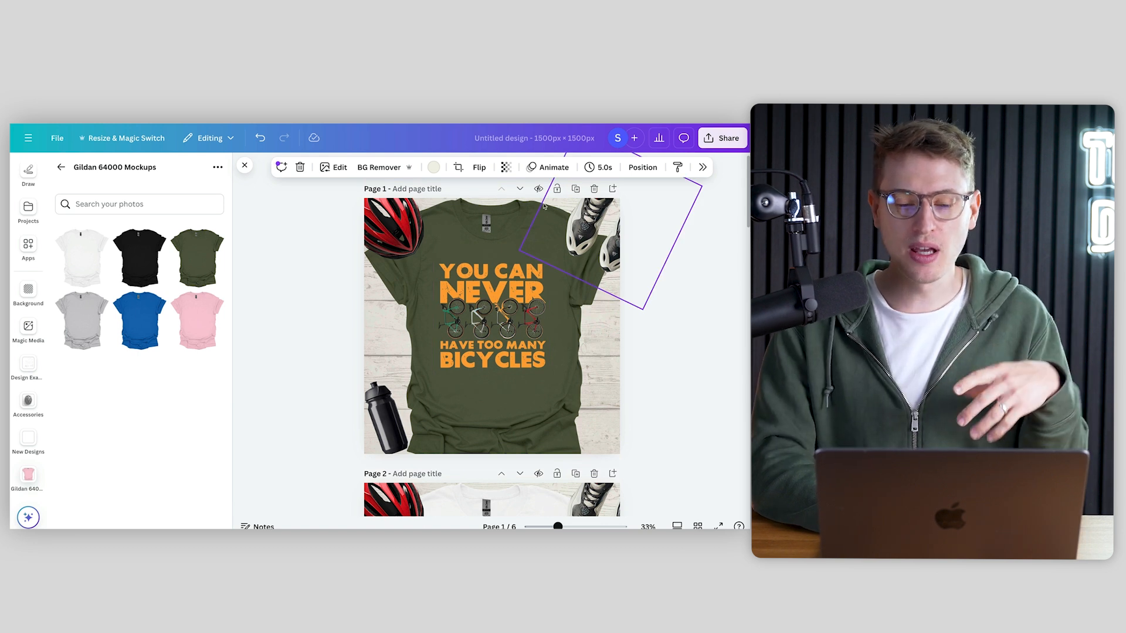
scroll(545, 206, down, 8)
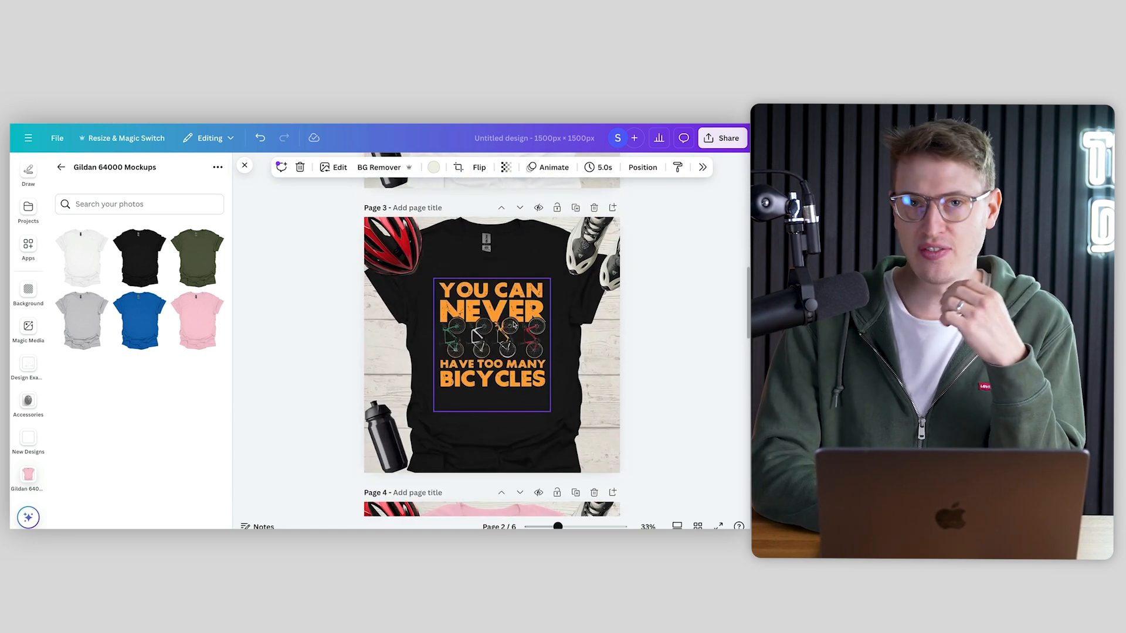
scroll(514, 325, down, 8)
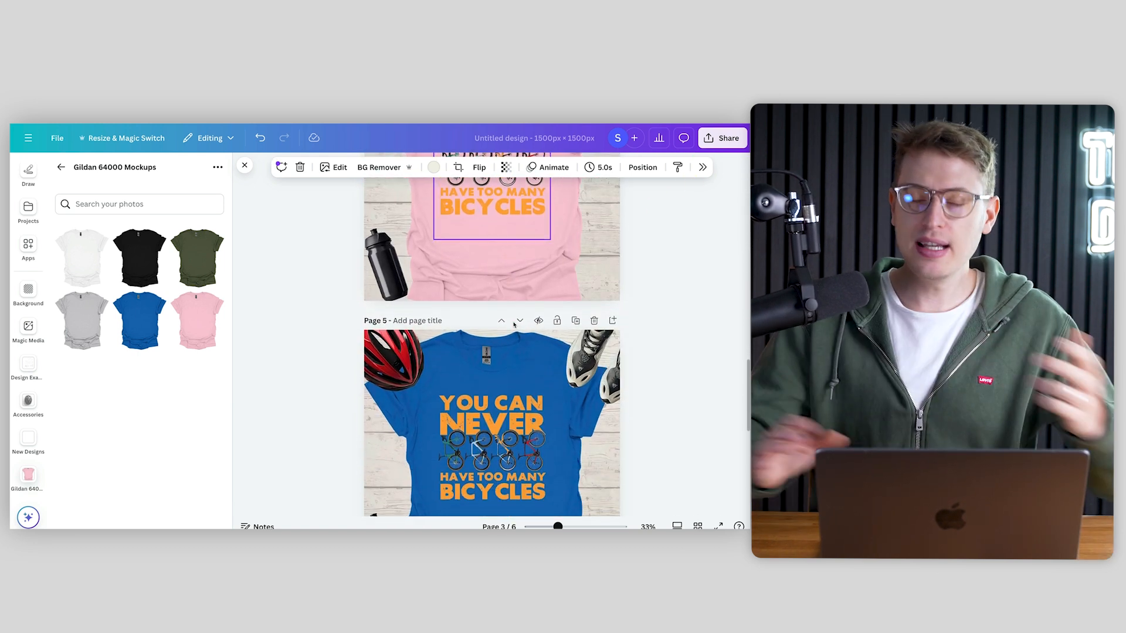
scroll(513, 324, down, 6)
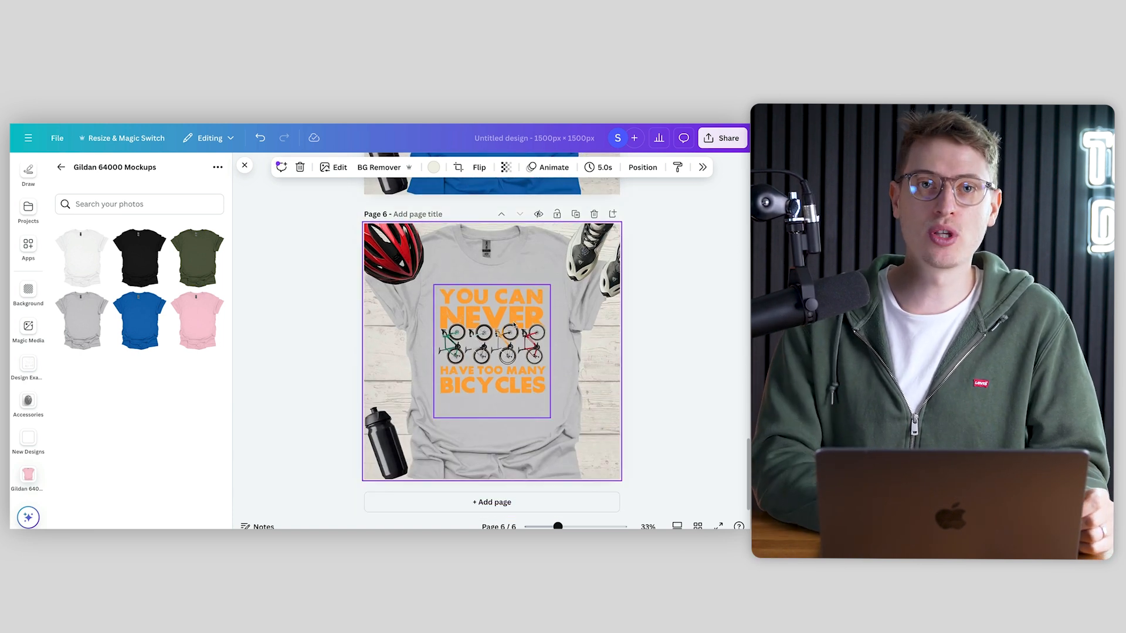
click(576, 214)
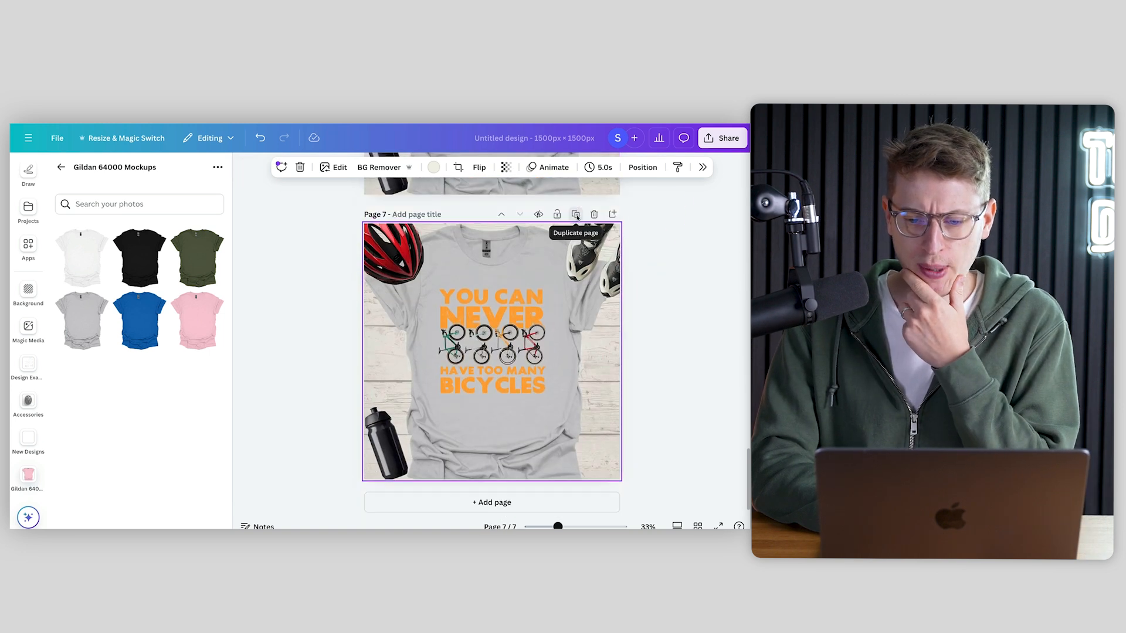
click(204, 251)
scroll(473, 240, up, 20)
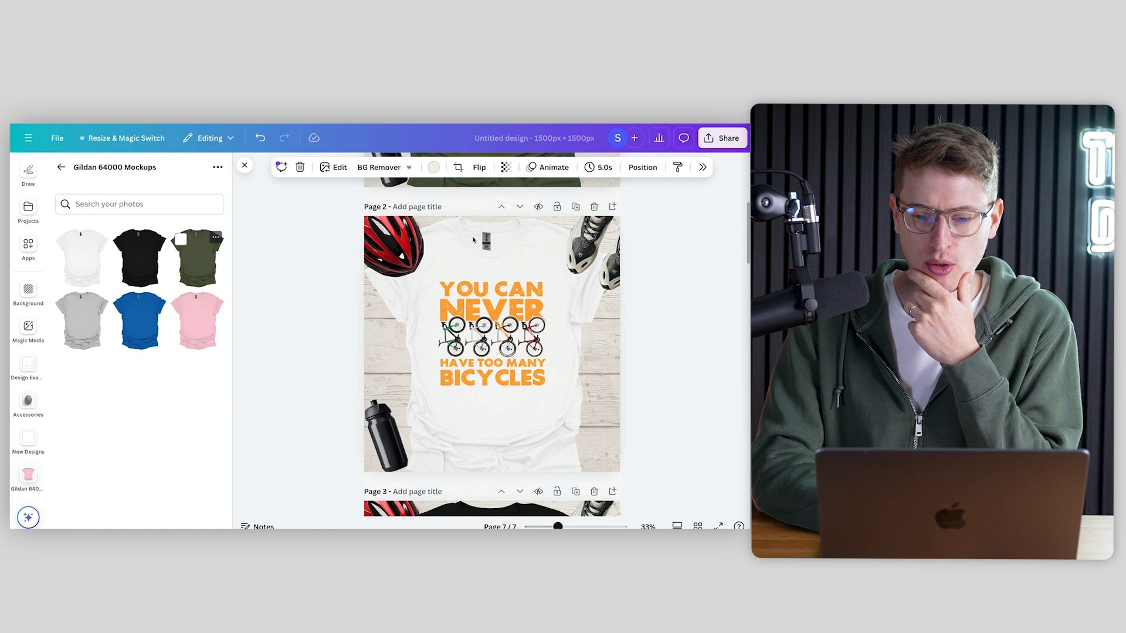
scroll(474, 240, down, 20)
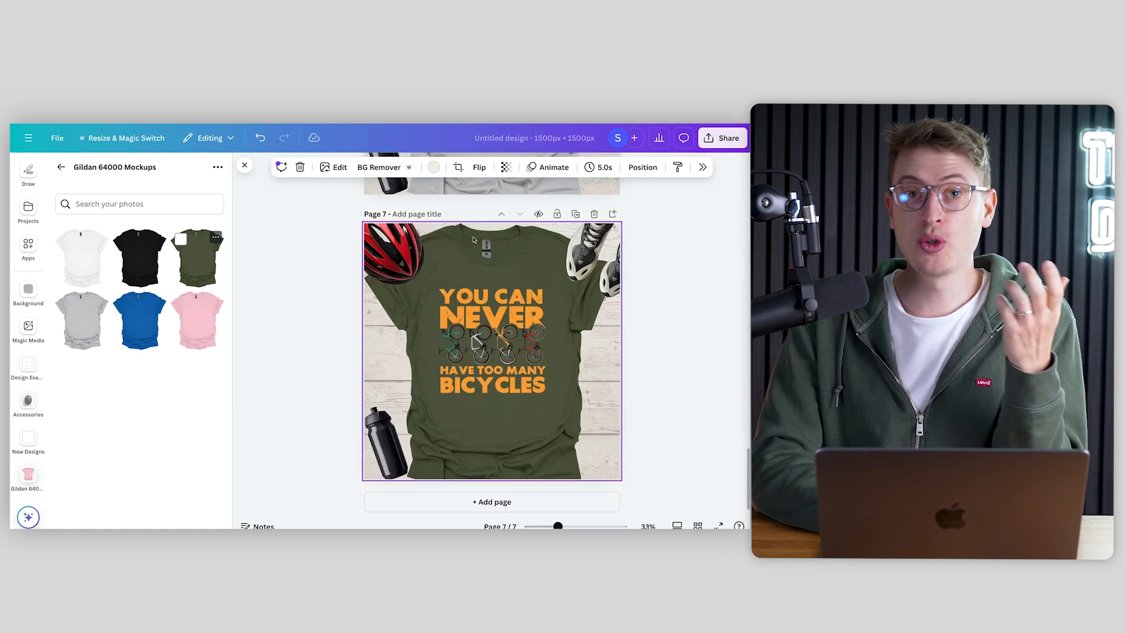
Step: Replace the bicycles design on page 7 with the Cycling Dad design from the New Designs folder
click(28, 438)
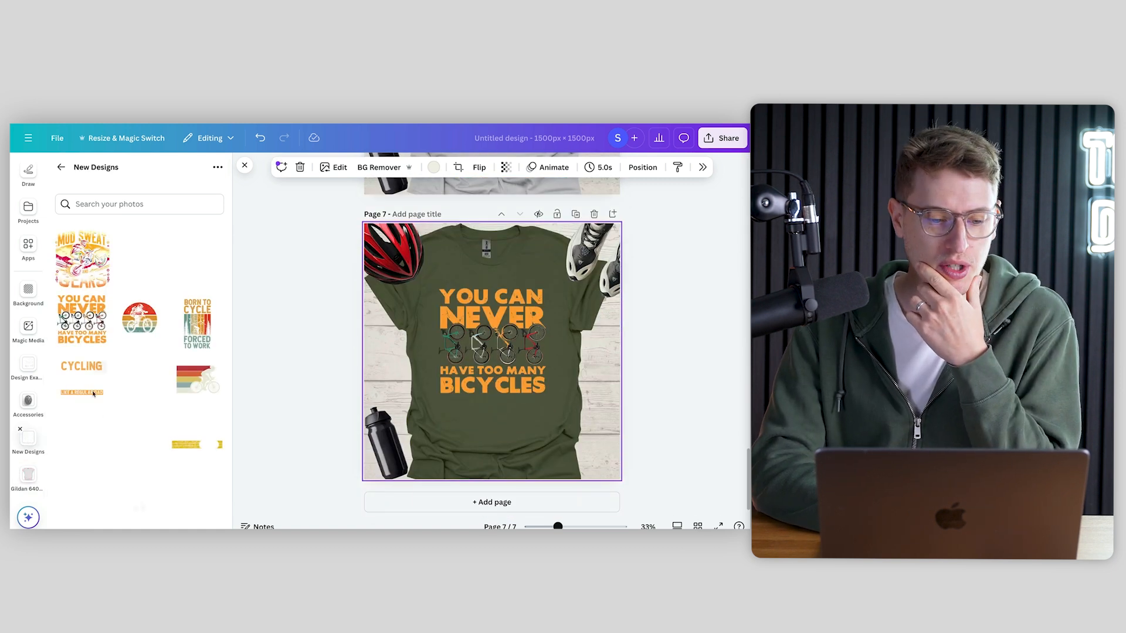
scroll(188, 364, down, 1)
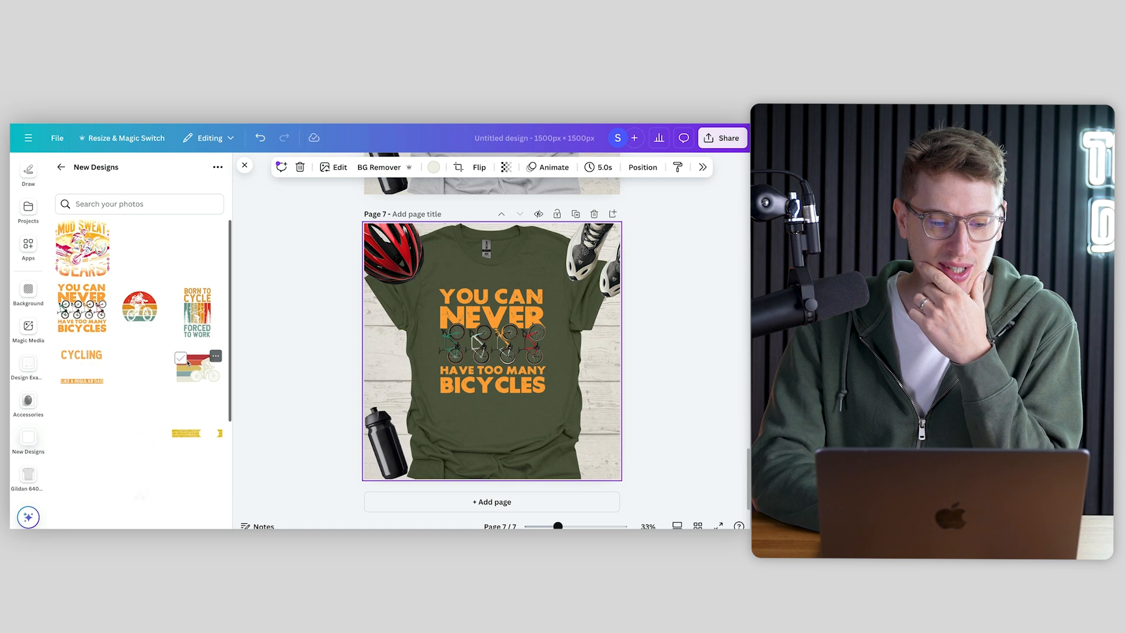
drag(188, 364, 139, 305)
scroll(135, 335, down, 1)
drag(82, 317, 456, 321)
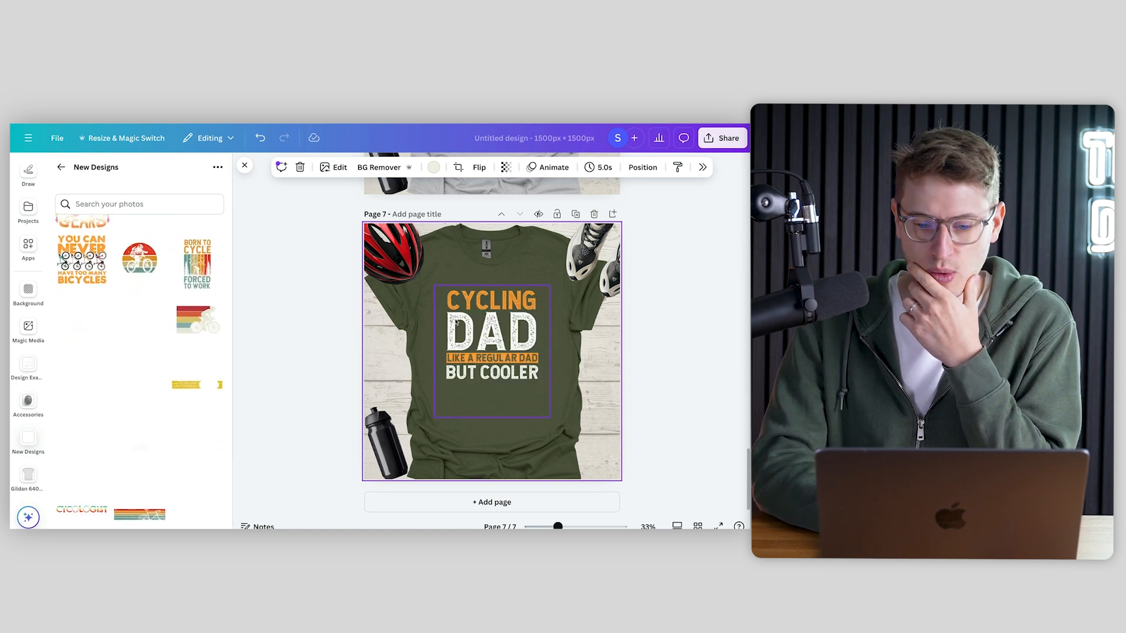
click(672, 339)
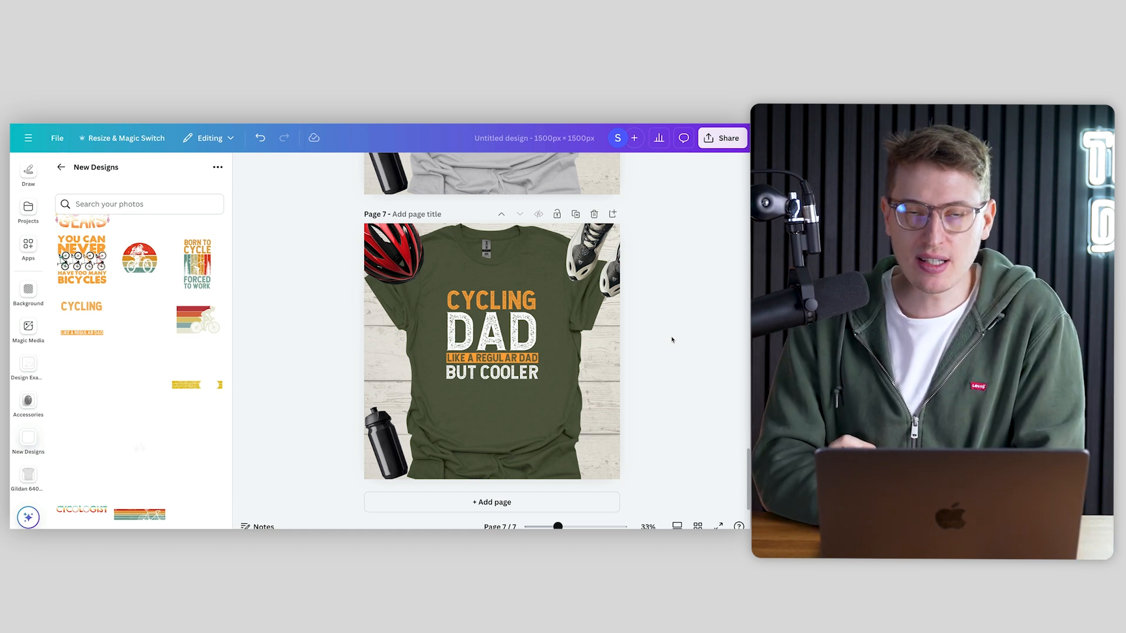
Step: Enlarge the design on page 7 slightly and recentre it on the shirt's chest
click(542, 290)
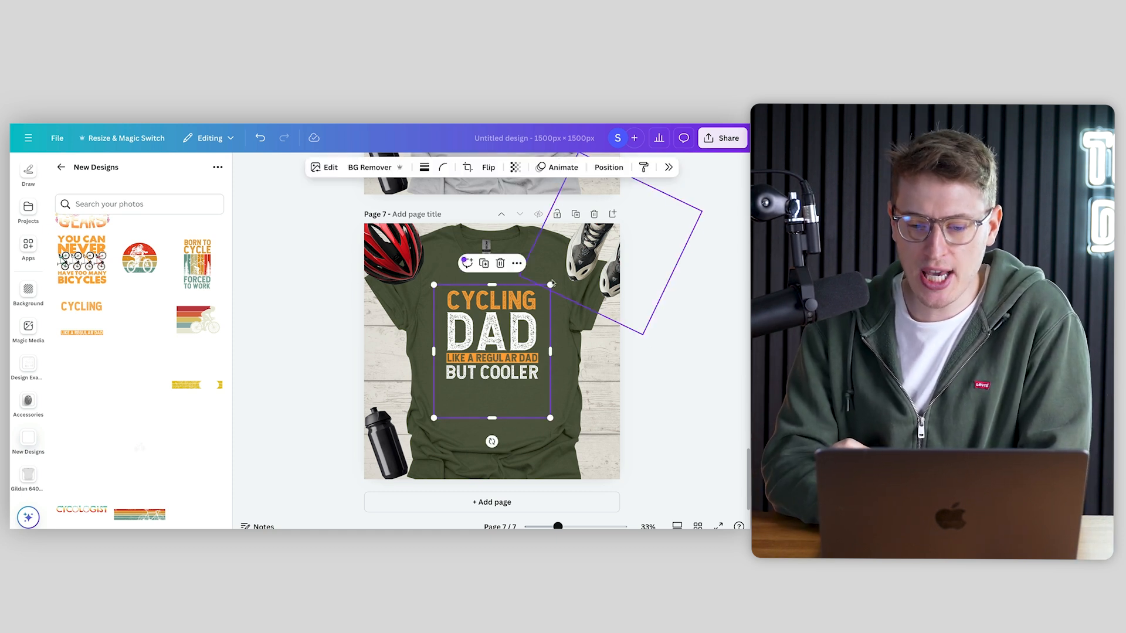
drag(551, 285, 559, 276)
drag(508, 316, 505, 324)
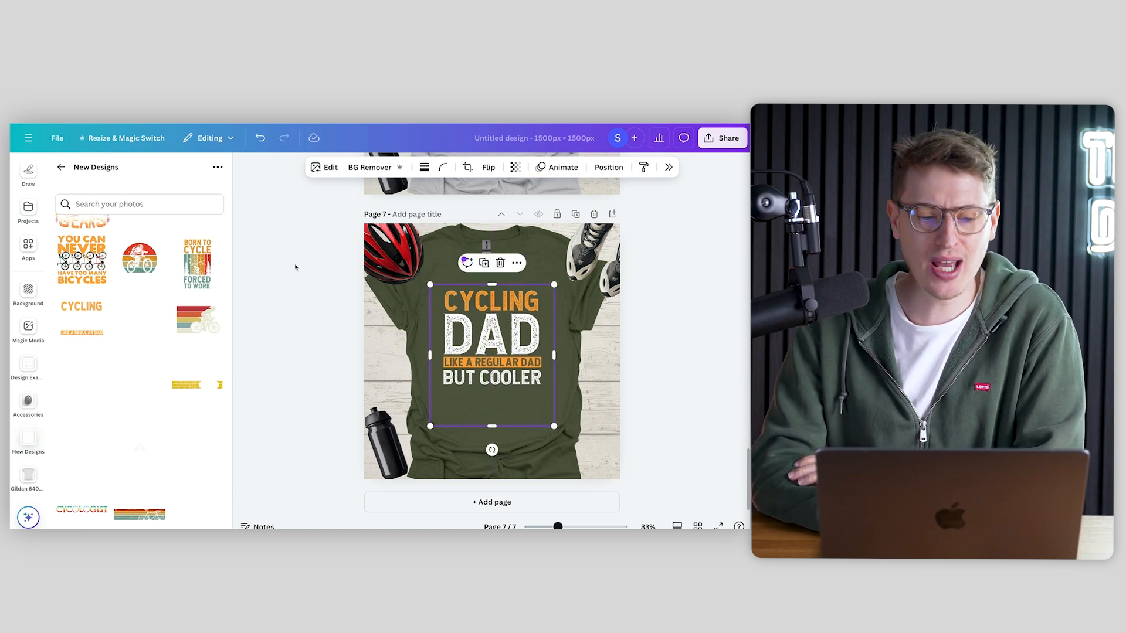
Step: Swap the design on page 7 for the white bicycle with yellow stripes and move it higher on the chest
drag(197, 265, 435, 298)
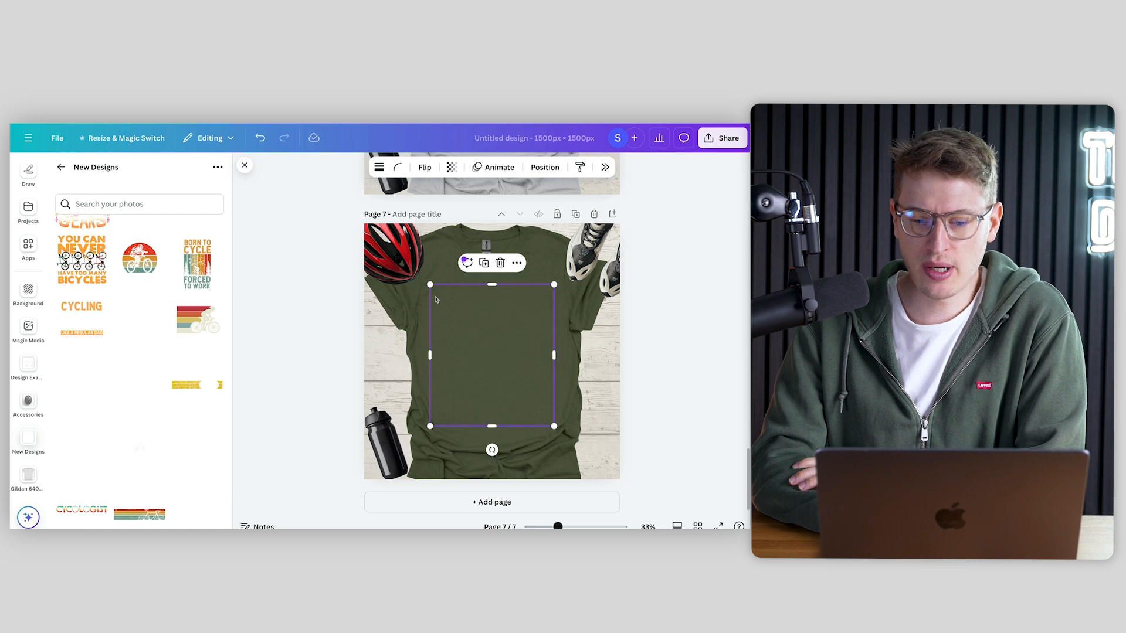
drag(198, 319, 505, 332)
drag(201, 386, 488, 345)
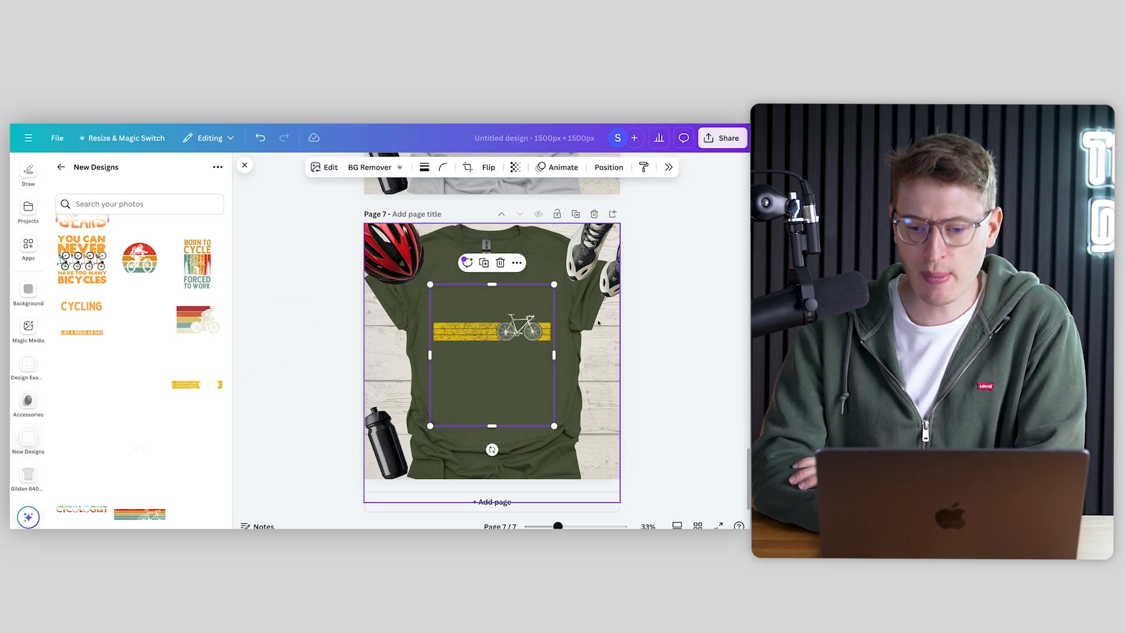
click(685, 322)
drag(552, 342, 552, 316)
click(693, 327)
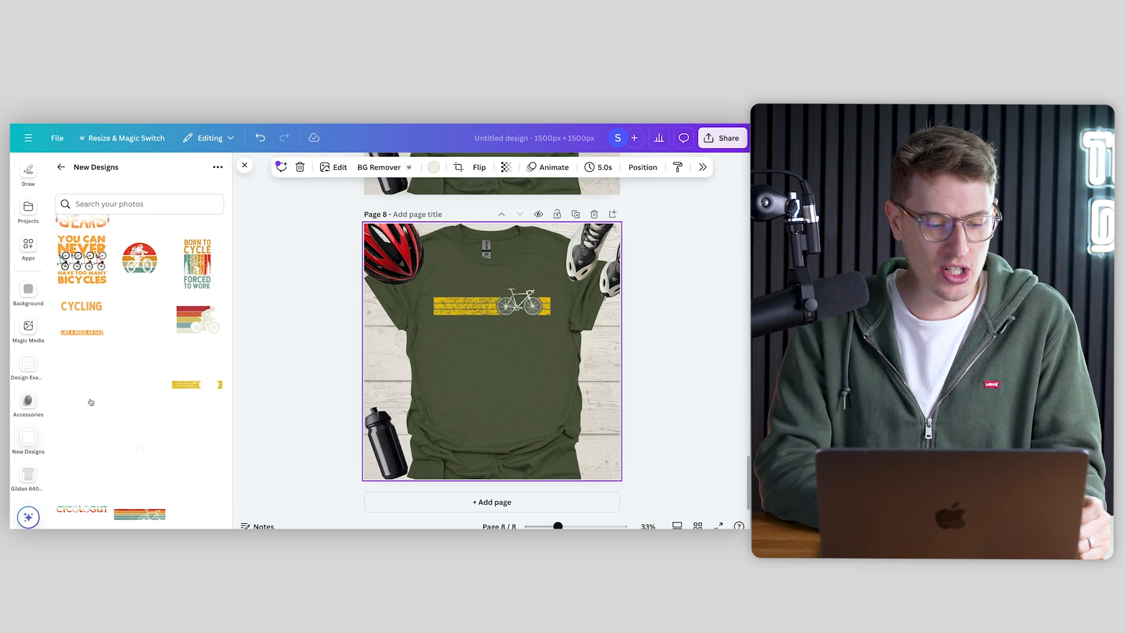
Step: Duplicate the striped bicycle mockup for two more pages, using the blue shirt on page 8 and the pink shirt on page 9
click(27, 471)
drag(139, 320, 496, 245)
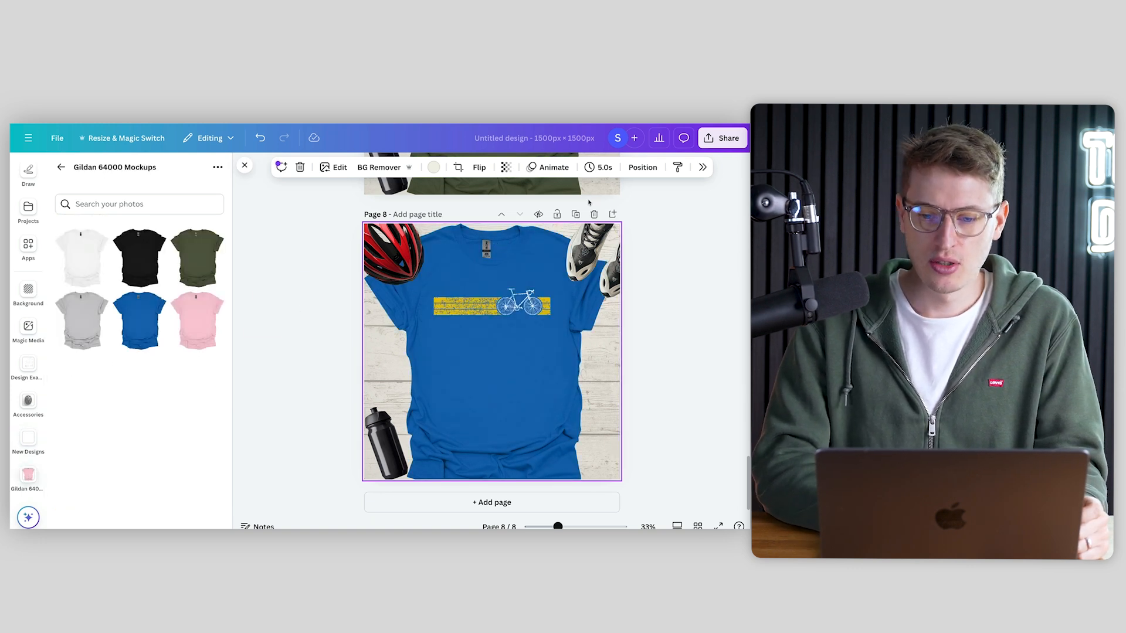
click(575, 214)
drag(200, 318, 461, 464)
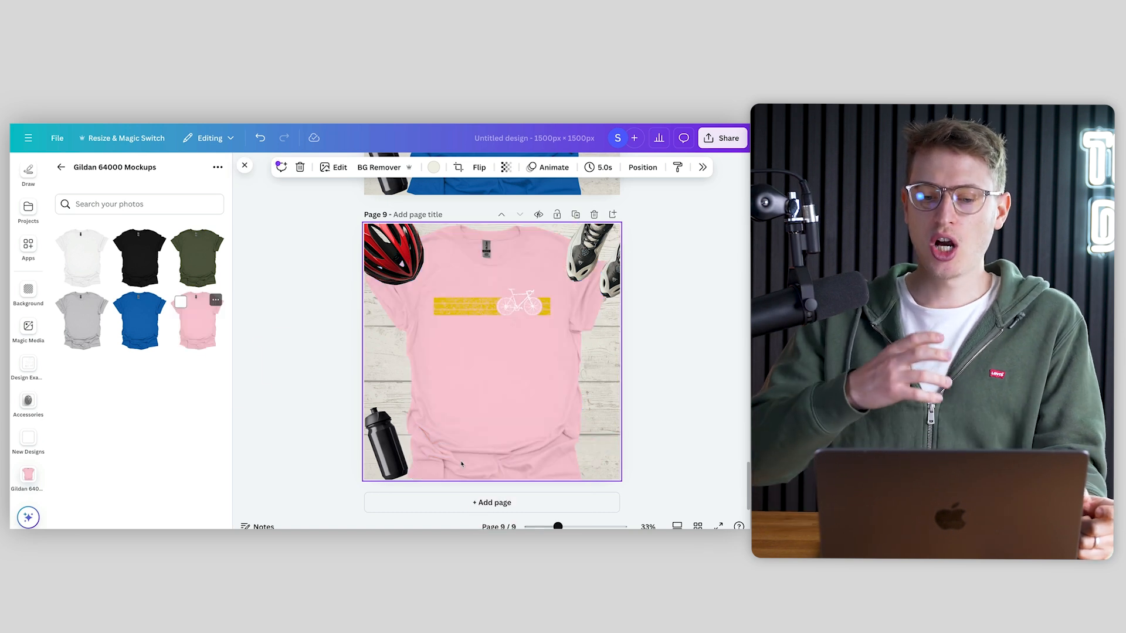
Step: Download all nine pages as JPG files at quality 100
scroll(461, 464, up, 10)
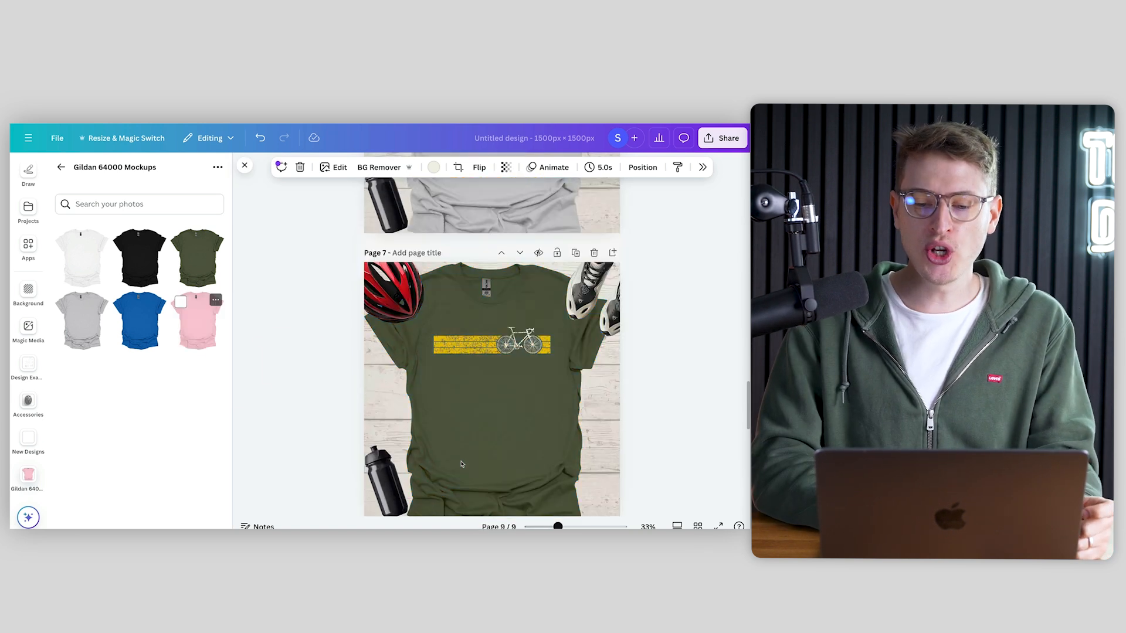
scroll(462, 464, up, 12)
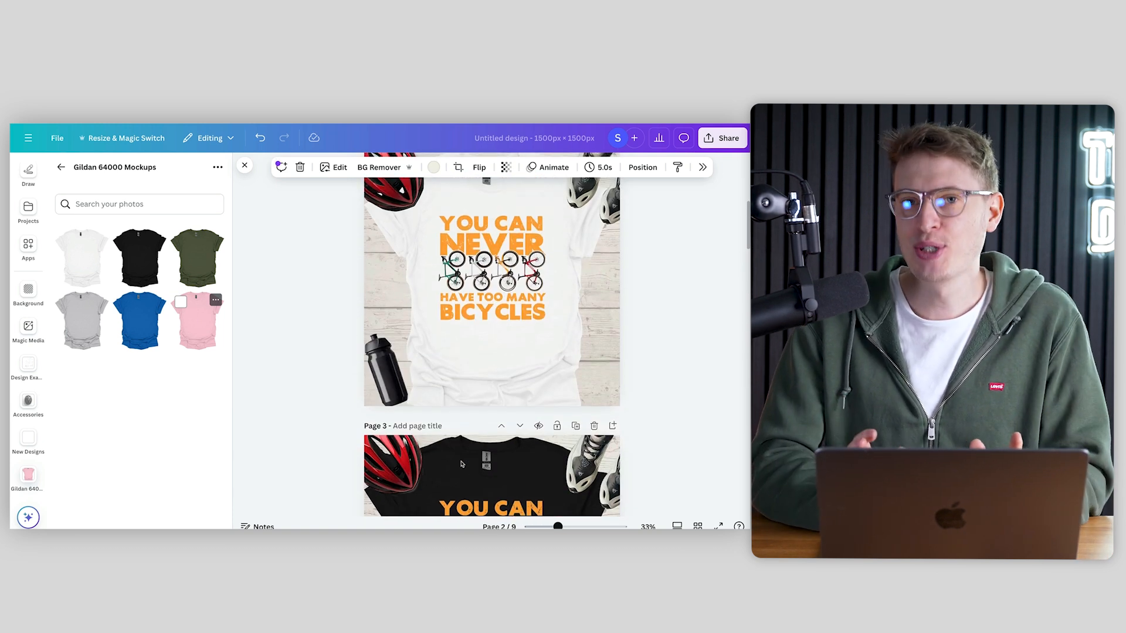
scroll(462, 464, up, 5)
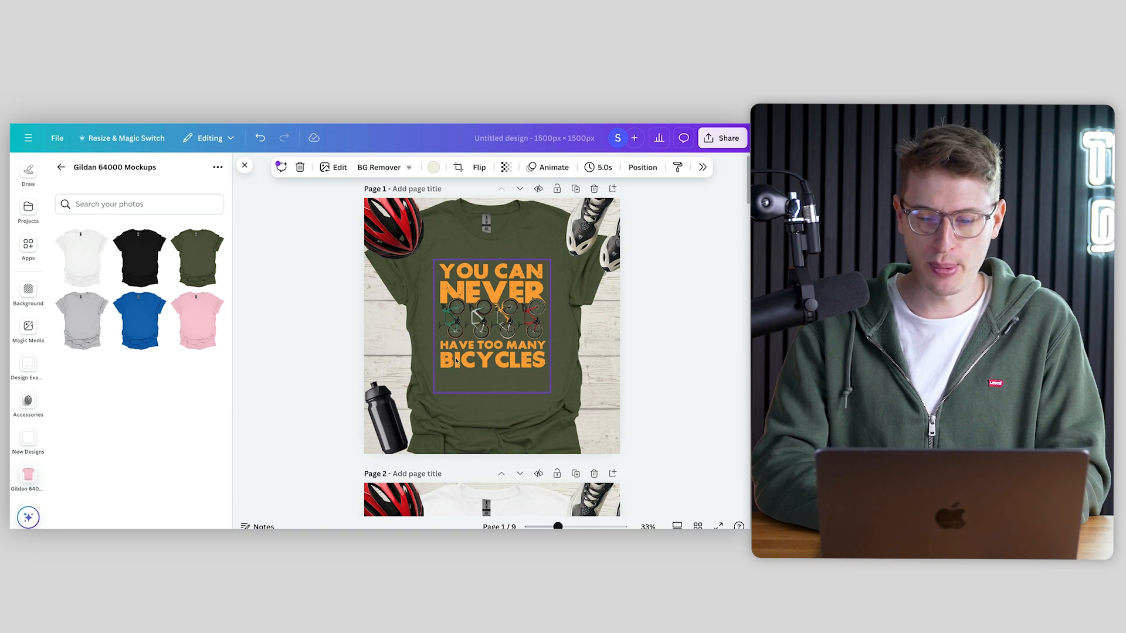
click(721, 141)
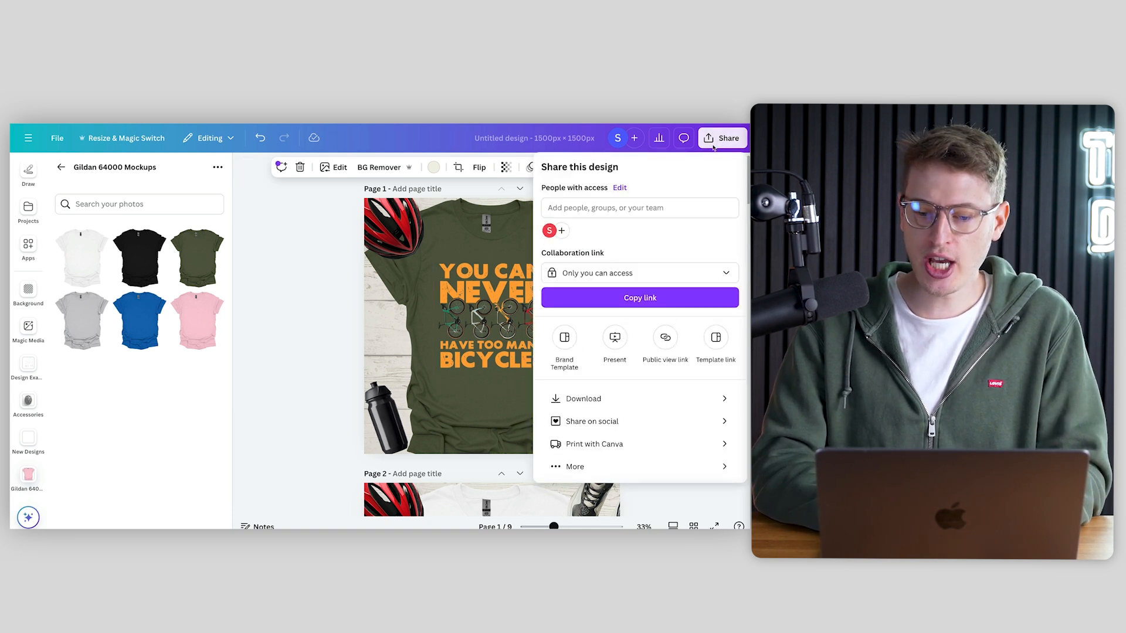
click(587, 399)
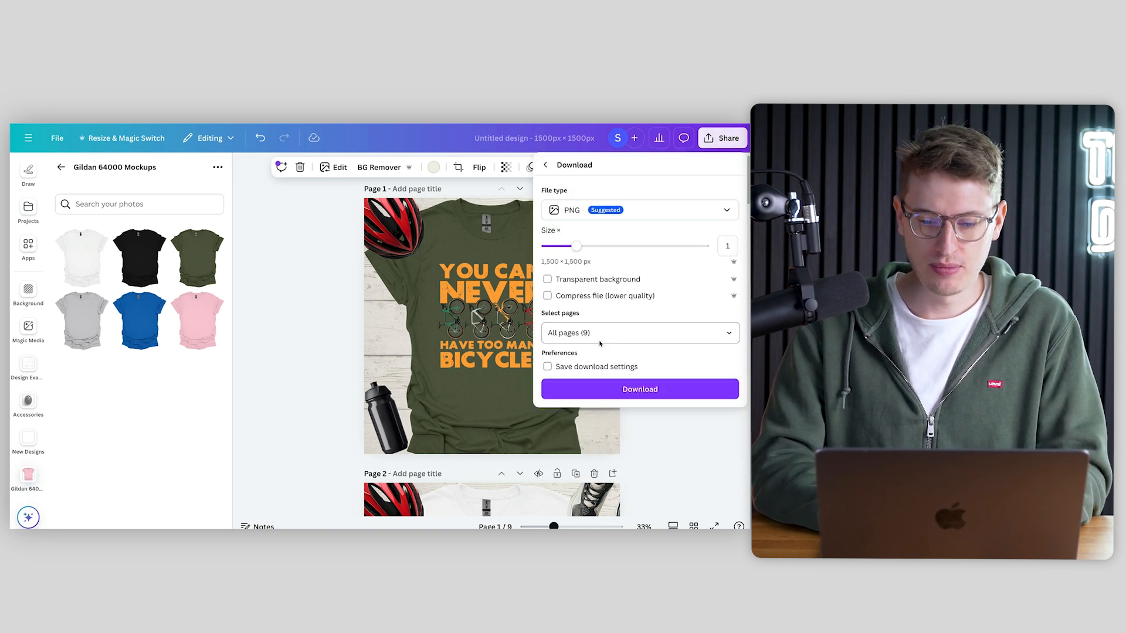
click(593, 212)
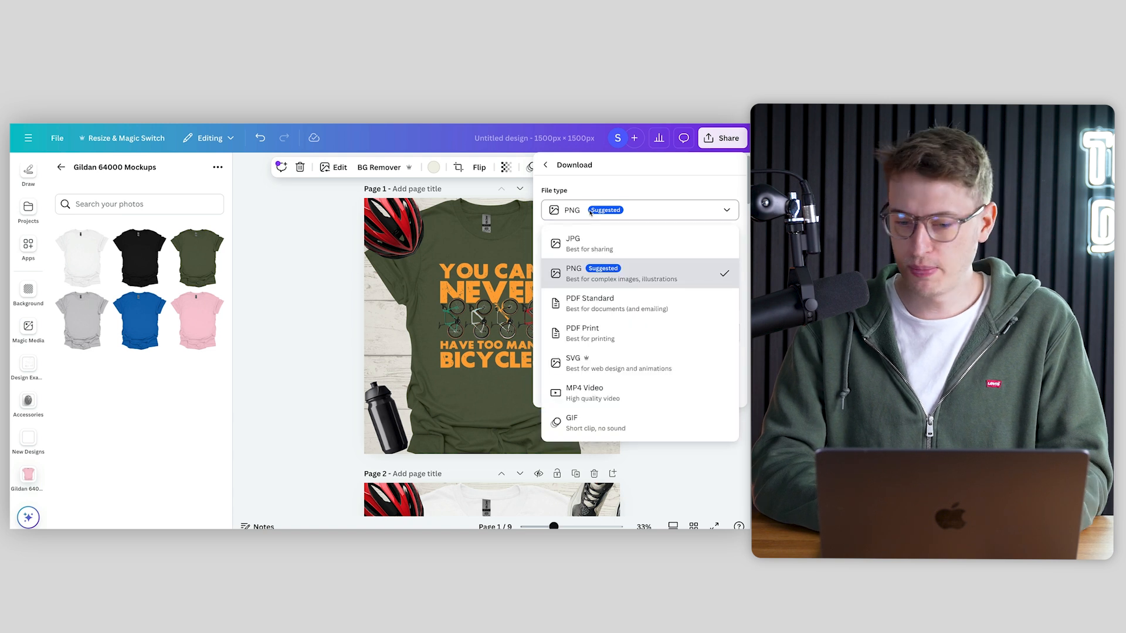
click(585, 251)
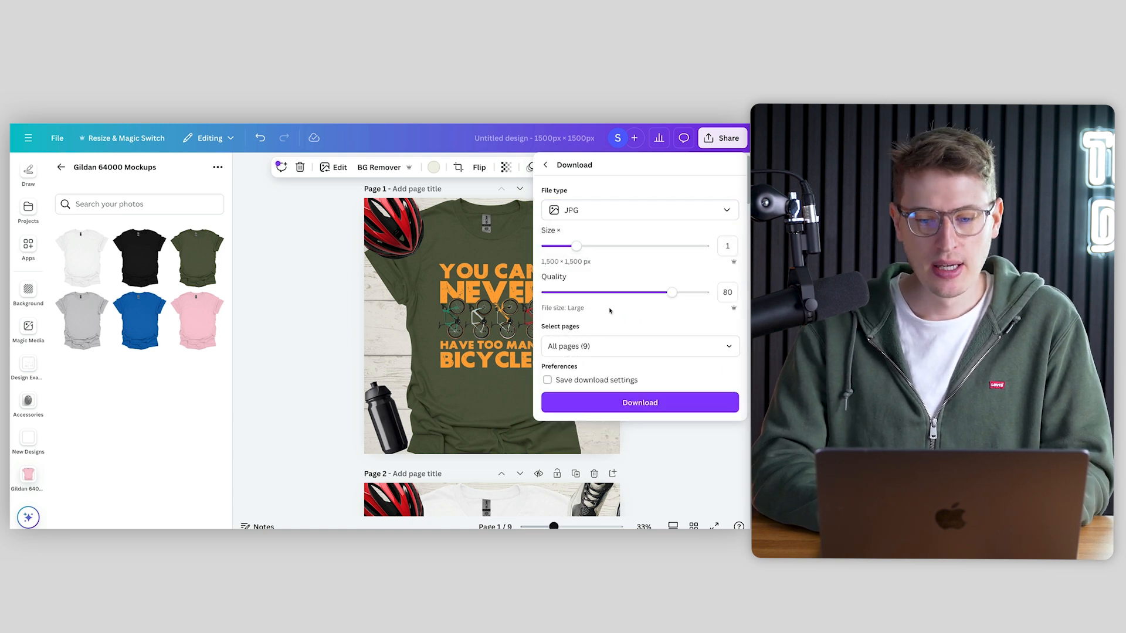
drag(672, 290, 738, 301)
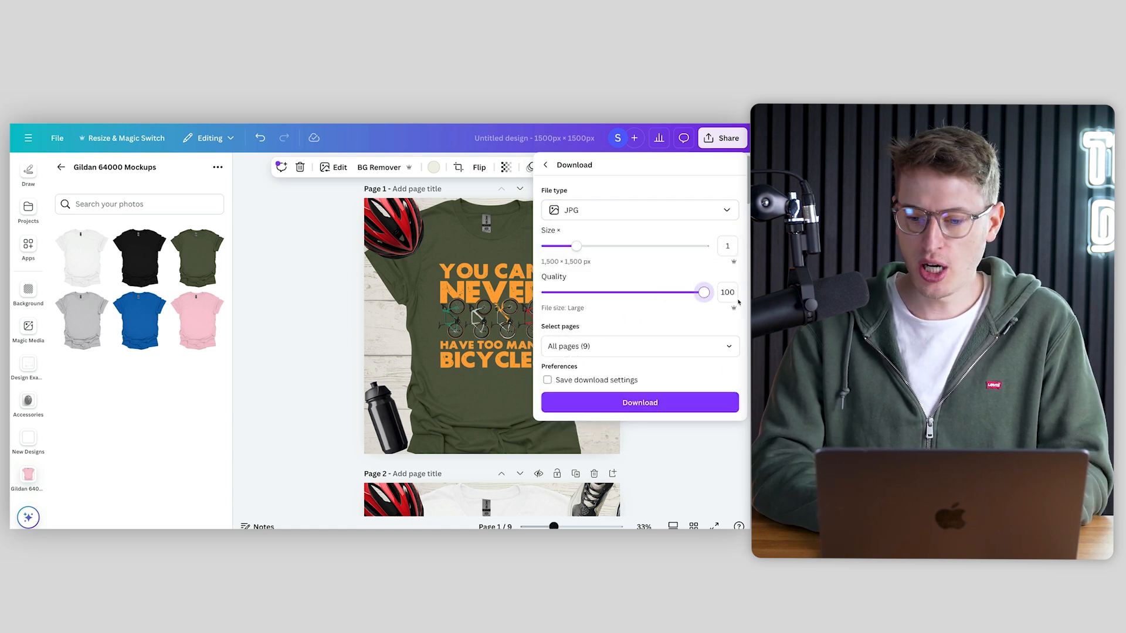
click(654, 405)
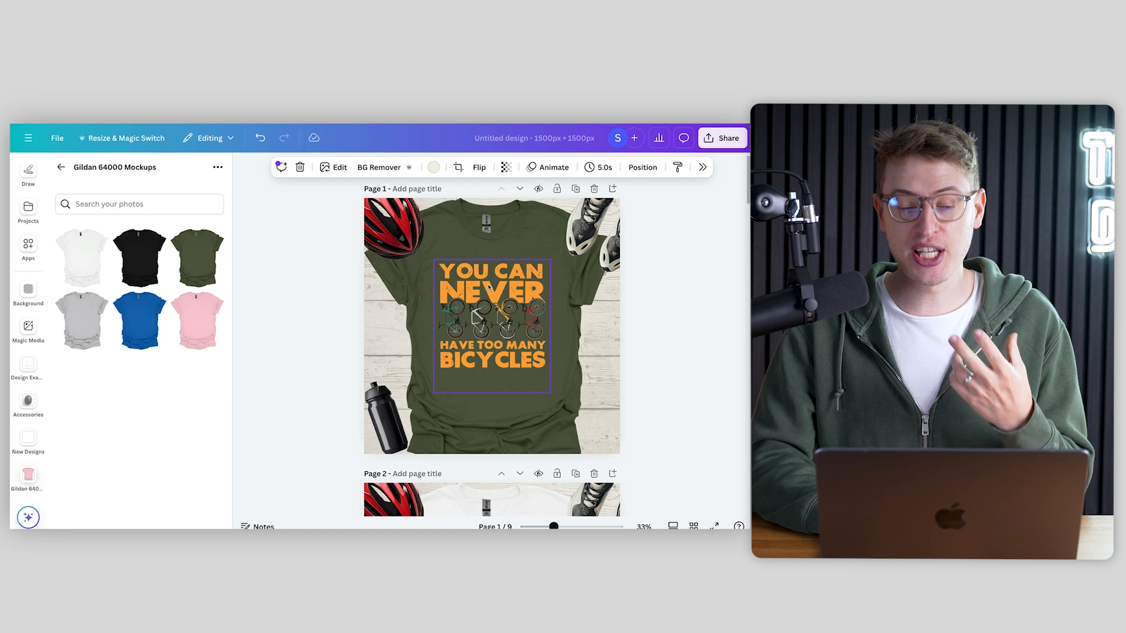
Step: Shrink the green shirt on page 1, centre it between the accessories, and scale the bicycles design down to fit its chest
click(613, 205)
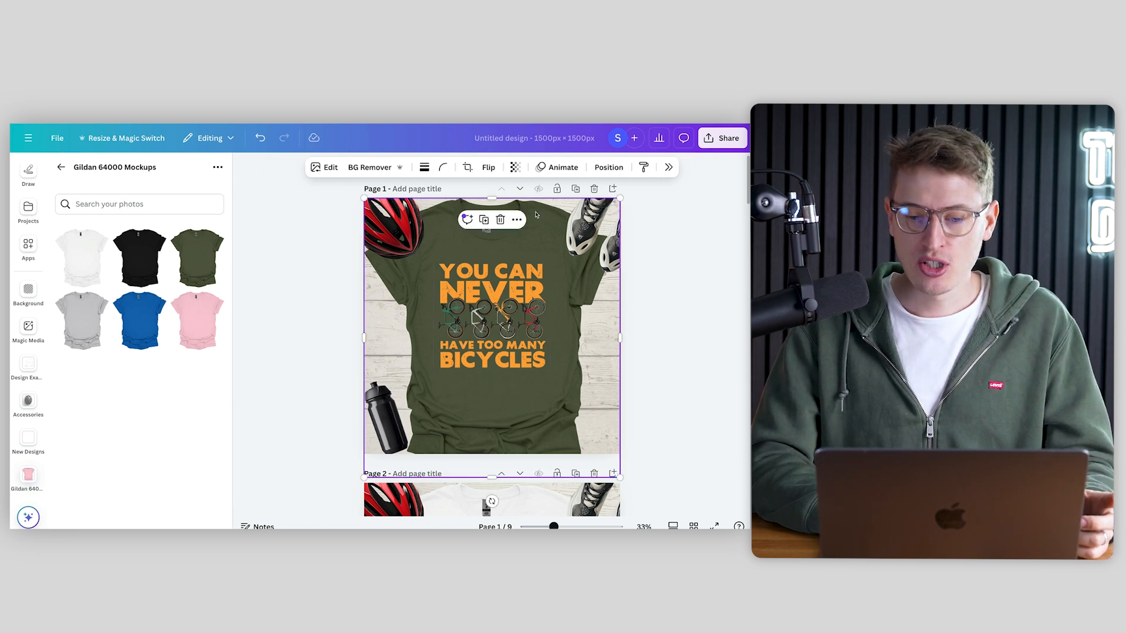
drag(620, 200, 540, 297)
drag(460, 418, 519, 329)
click(520, 330)
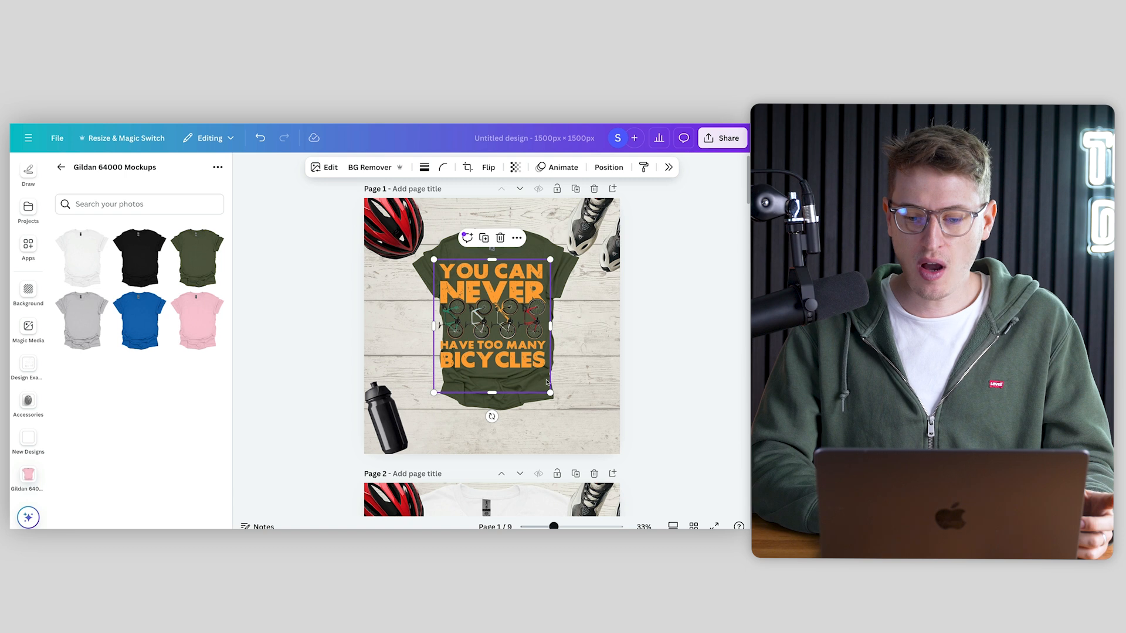
drag(551, 394, 515, 308)
click(621, 332)
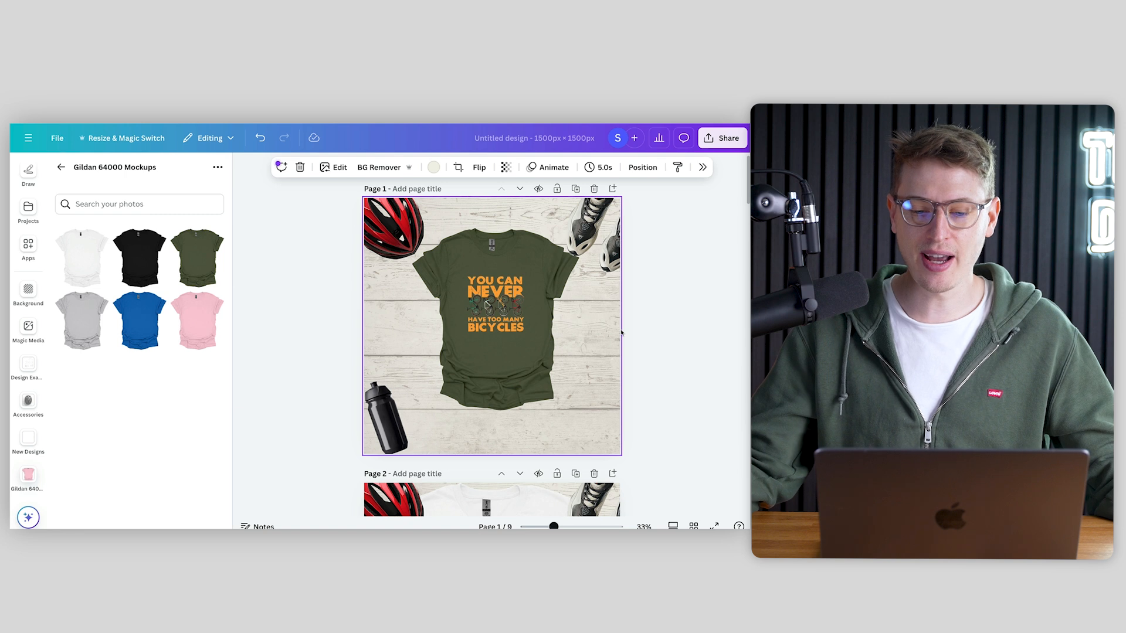
scroll(621, 332, down, 15)
scroll(621, 333, up, 15)
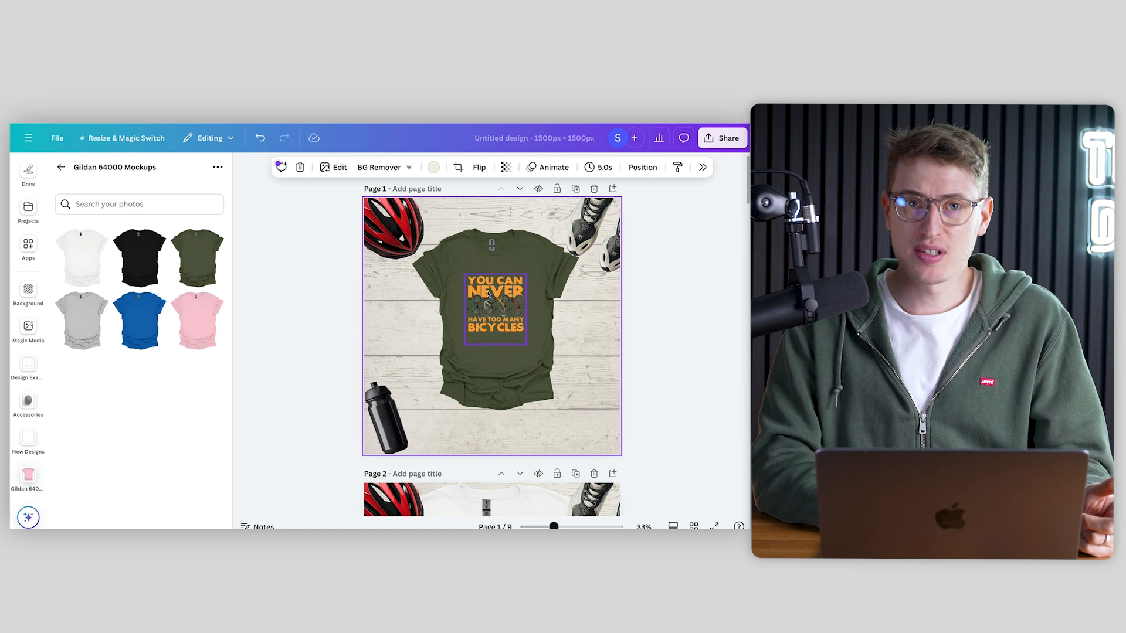
scroll(488, 295, down, 1)
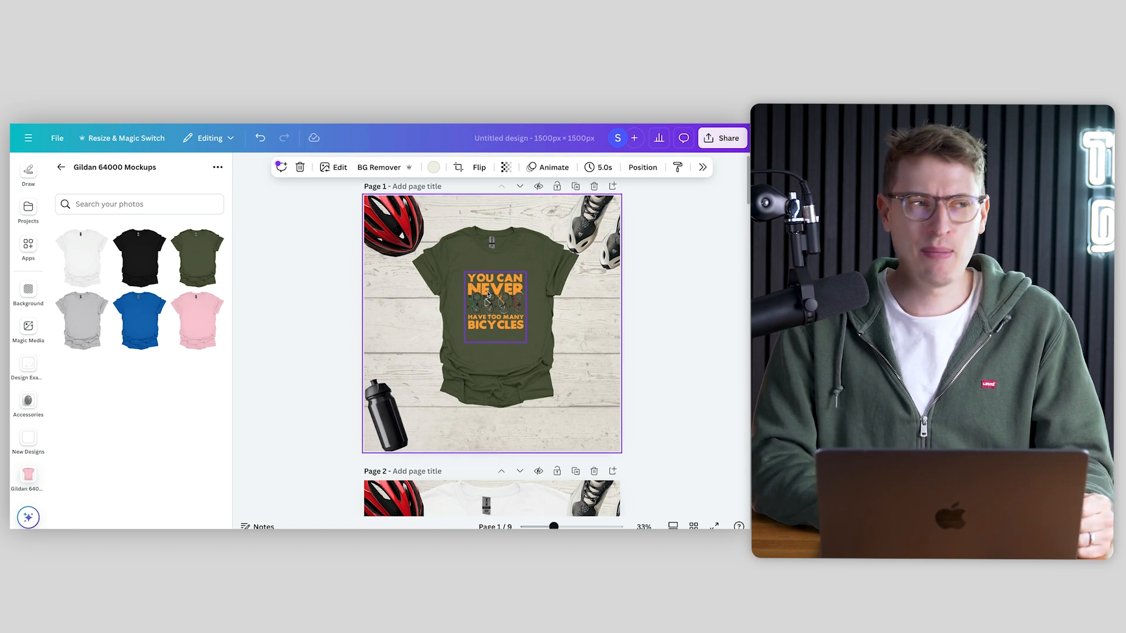
scroll(490, 302, down, 5)
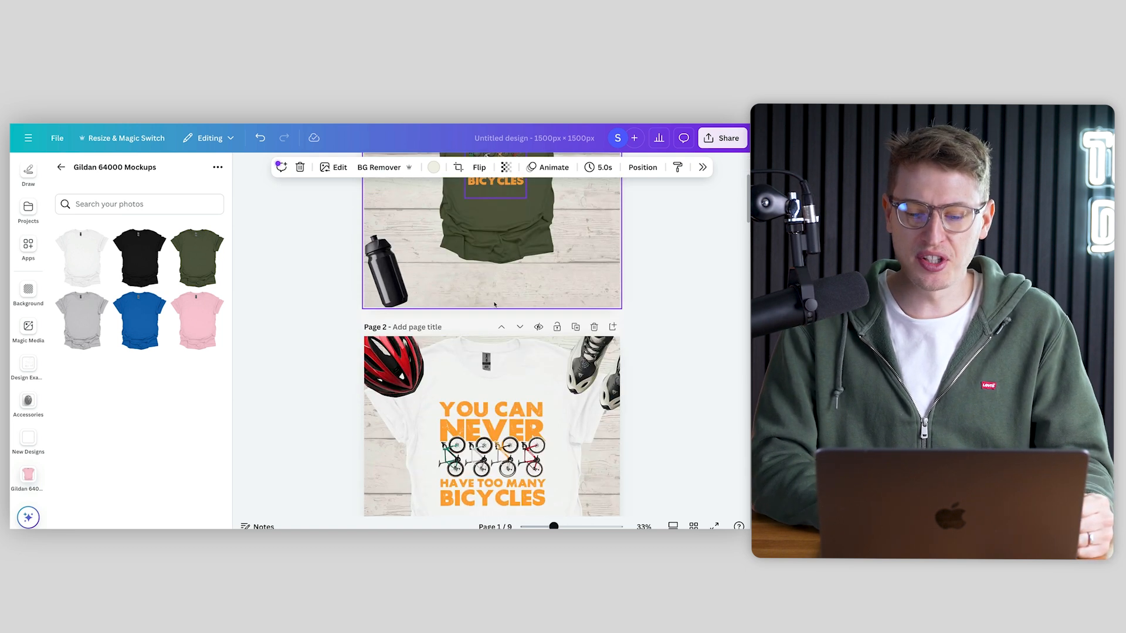